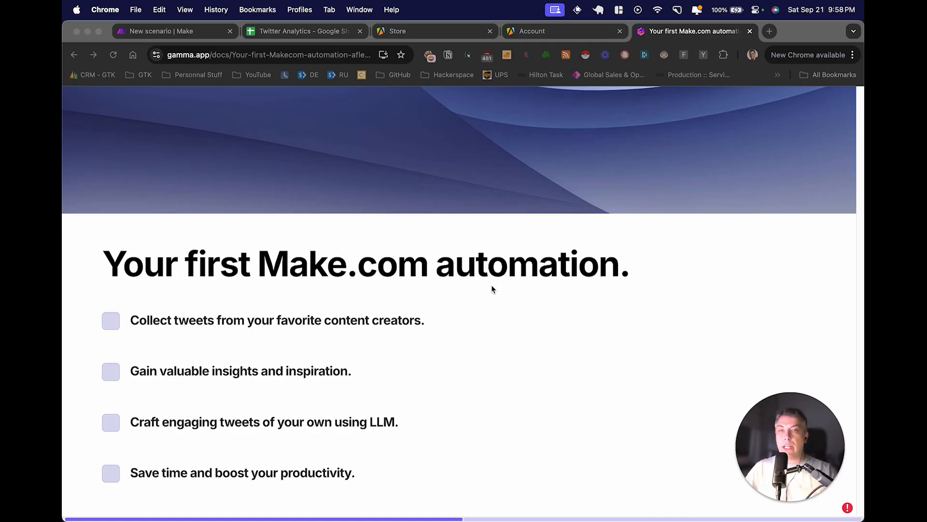
- Advance the presentation to the slide listing what is needed to get started
{"action": "left_click", "coordinate": [515, 353]}
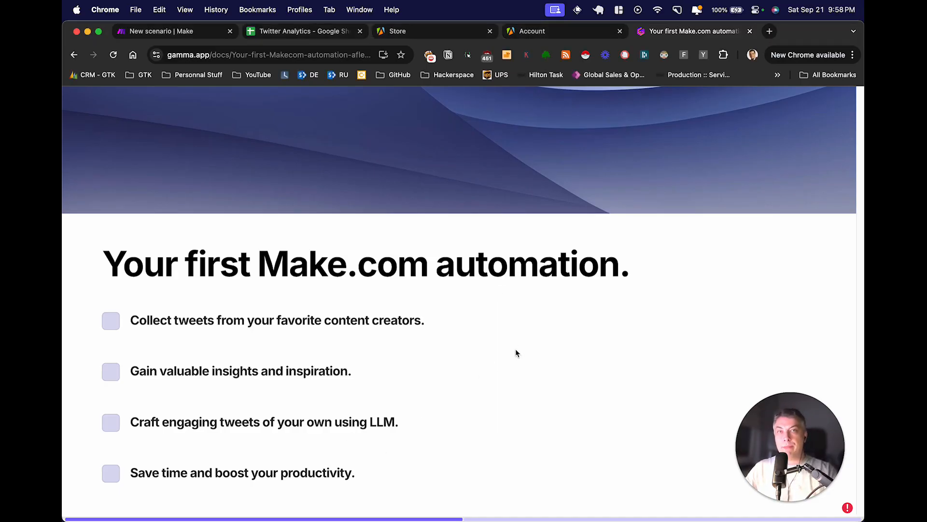
{"action": "key", "text": "Right"}
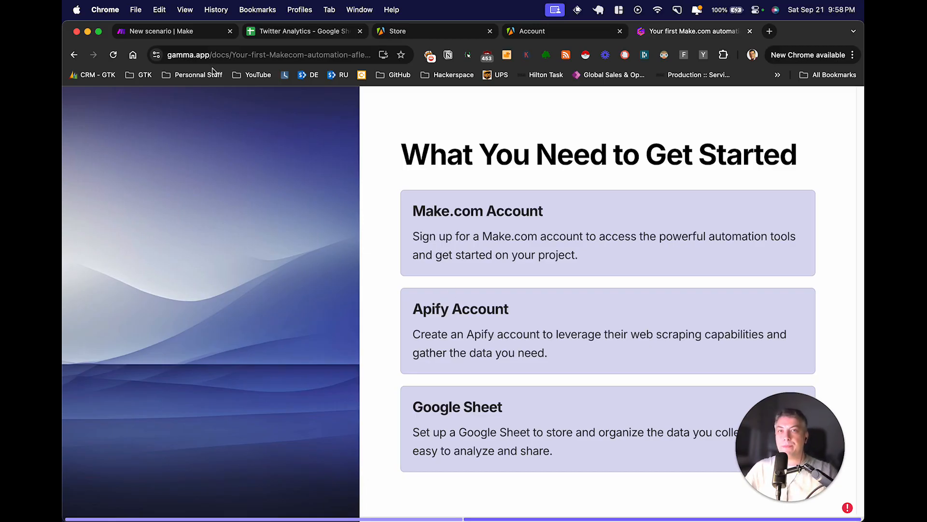
- Switch to Make, leave the open scenario with its unsaved changes discarded, and create a new scenario
{"action": "left_click", "coordinate": [193, 36]}
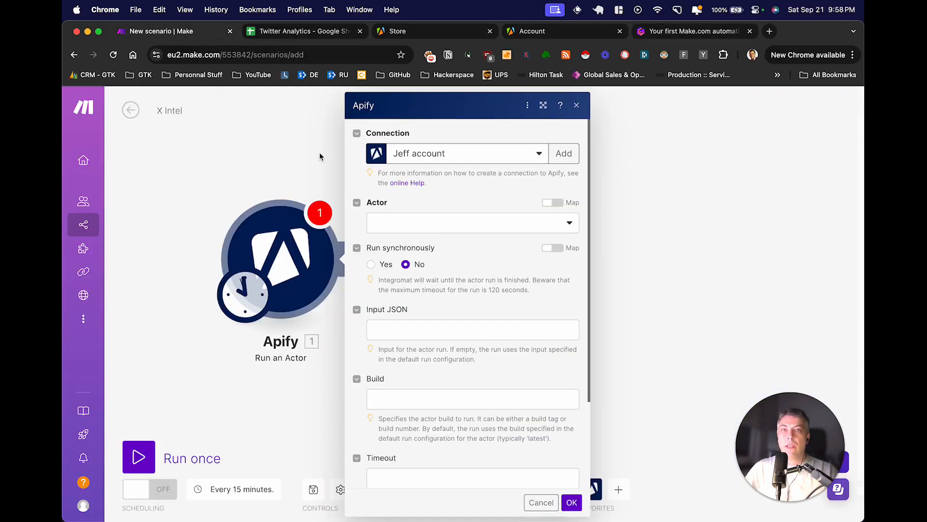
{"action": "left_click", "coordinate": [134, 116]}
{"action": "left_click", "coordinate": [133, 113]}
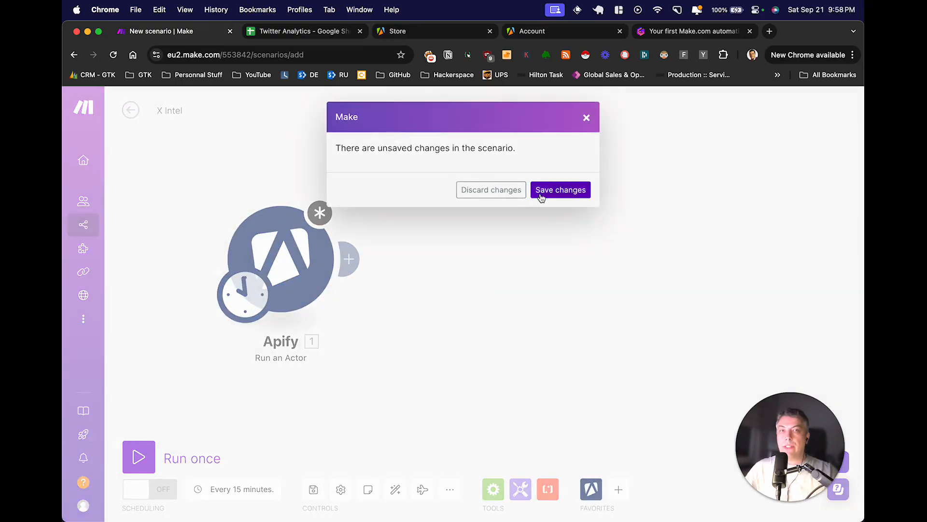
{"action": "left_click", "coordinate": [496, 194]}
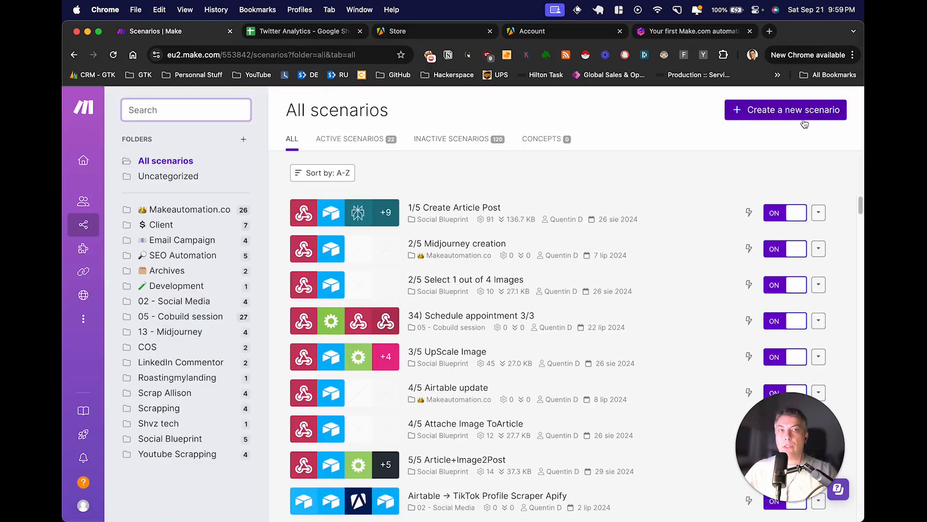
{"action": "left_click", "coordinate": [773, 112]}
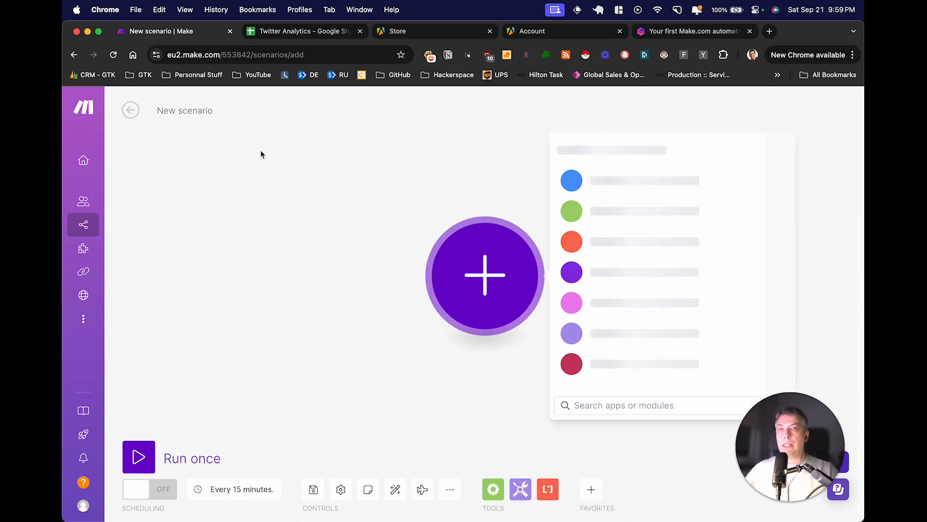
- Rename the new scenario to X Intel
{"action": "left_click", "coordinate": [186, 111]}
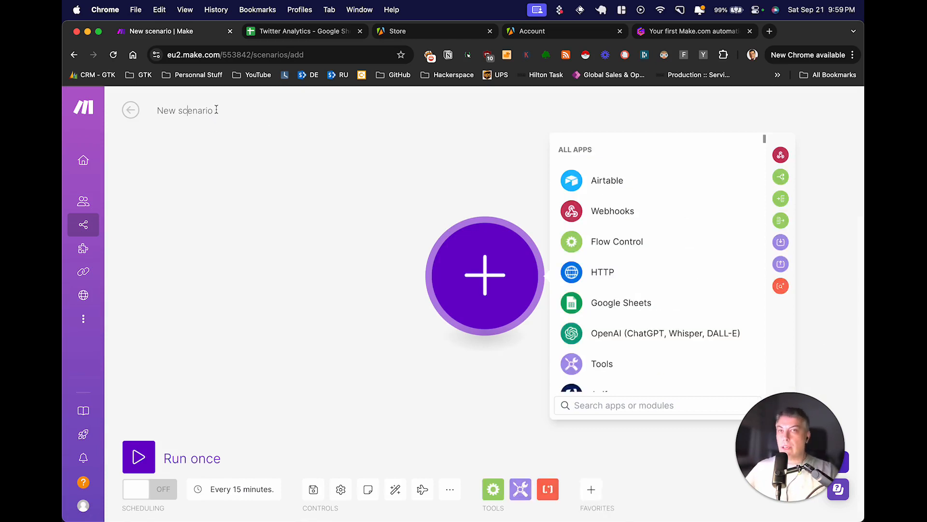
{"action": "key", "text": "super+a"}
{"action": "key", "text": "BackSpace"}
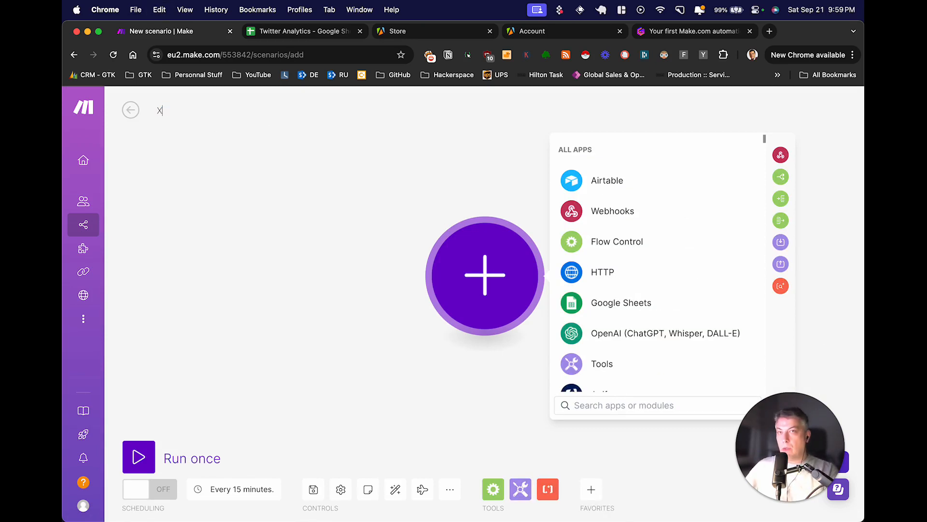
{"action": "type", "text": "X Intel"}
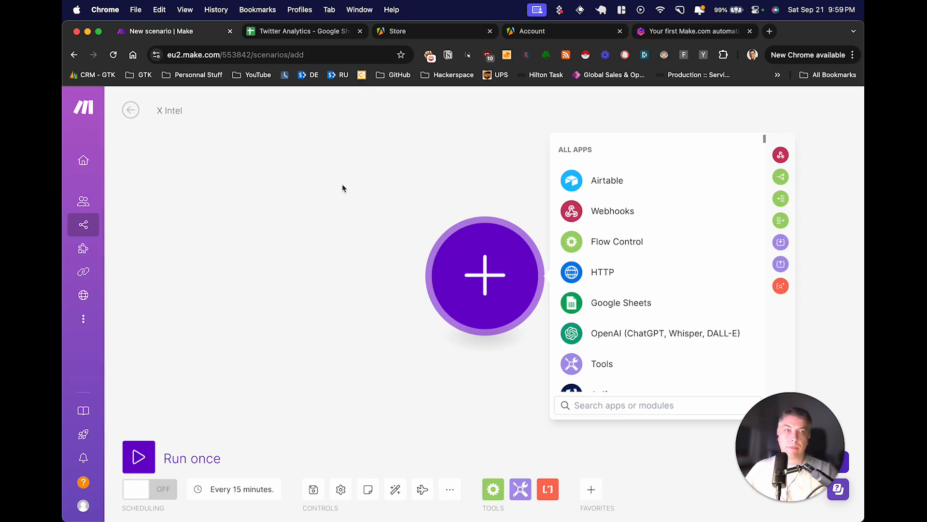
{"action": "left_click", "coordinate": [367, 232]}
- Add an Apify module with the Run an Actor action as the scenario's first module
{"action": "left_click", "coordinate": [462, 278]}
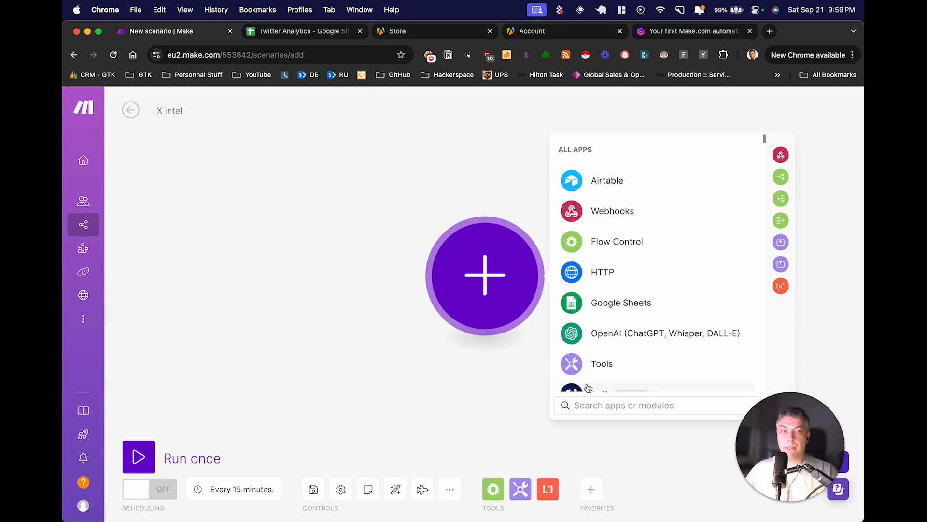
{"action": "scroll", "coordinate": [598, 386], "scroll_direction": "down", "scroll_amount": 1}
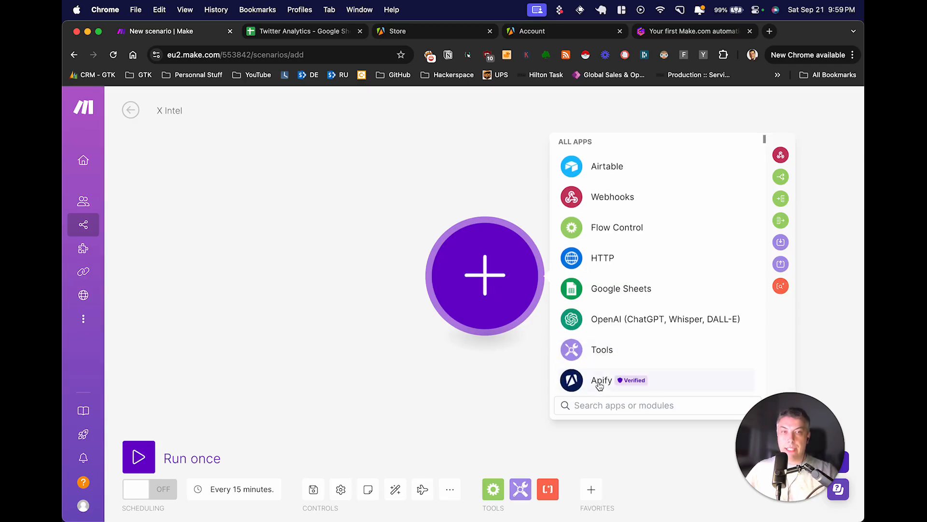
{"action": "left_click", "coordinate": [600, 385]}
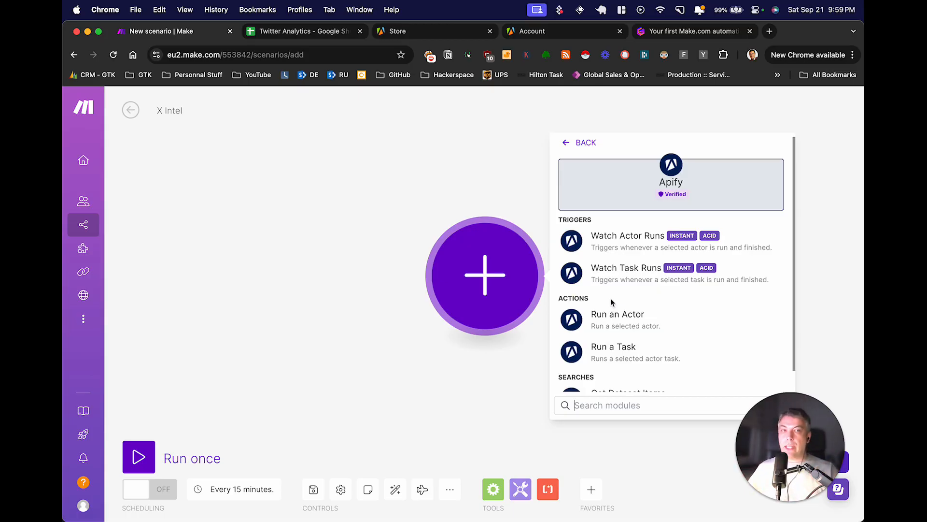
{"action": "scroll", "coordinate": [613, 309], "scroll_direction": "down", "scroll_amount": 1}
{"action": "scroll", "coordinate": [619, 322], "scroll_direction": "up", "scroll_amount": 1}
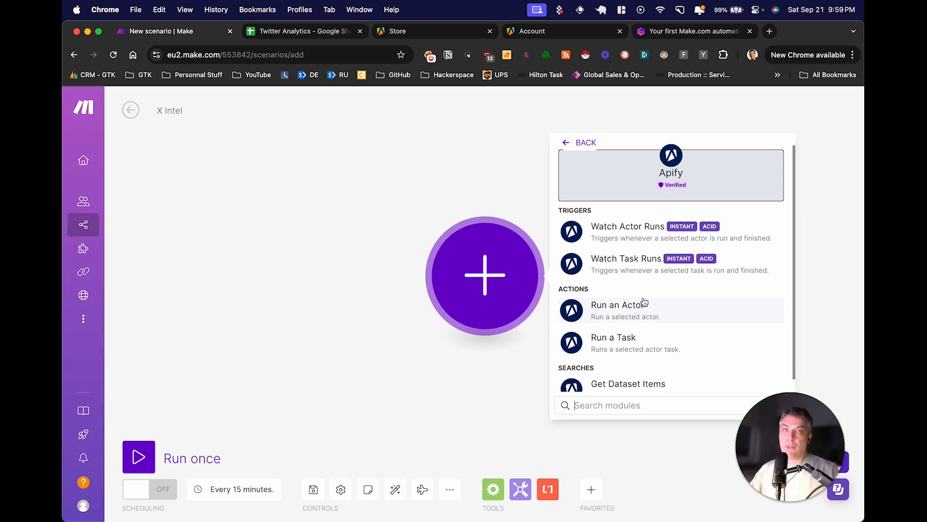
{"action": "left_click", "coordinate": [618, 312]}
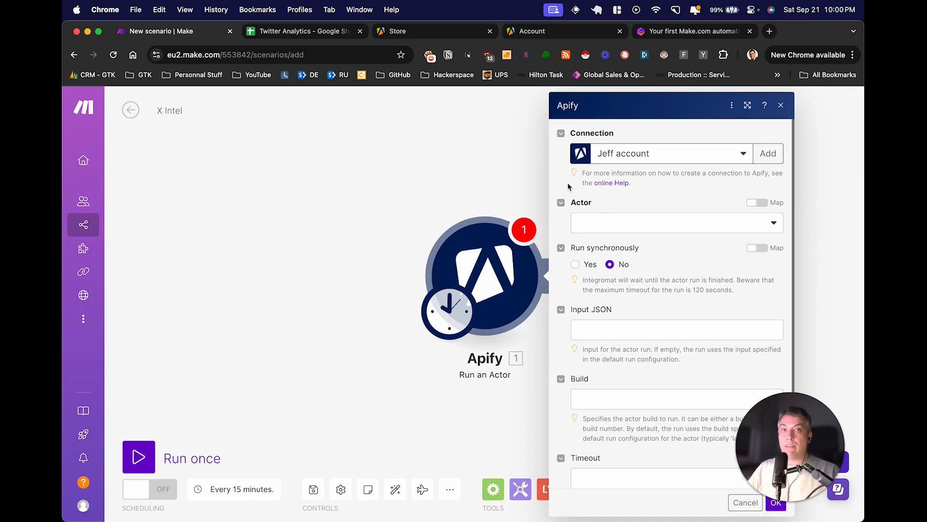
- Open a new Apify connection form, look up the personal API tokens in Apify's settings, and close the form without saving
{"action": "left_click", "coordinate": [764, 157]}
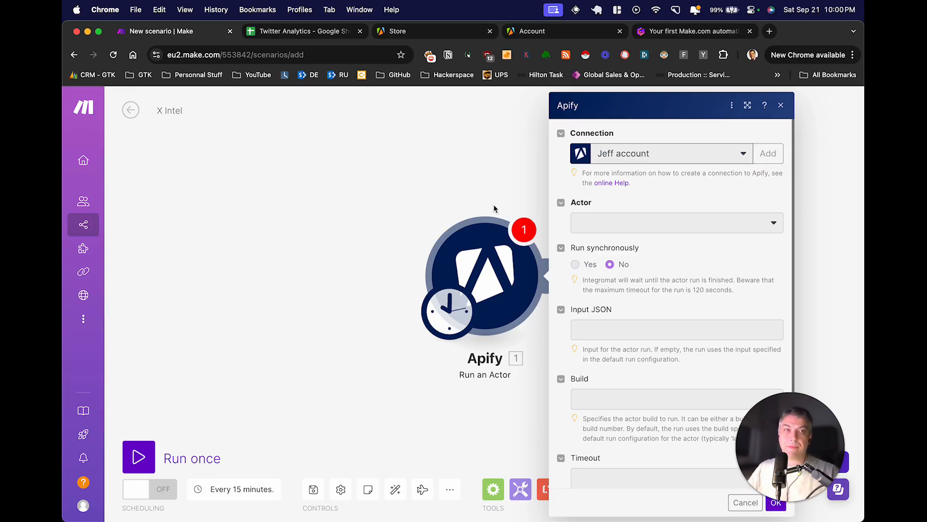
{"action": "left_click", "coordinate": [529, 34]}
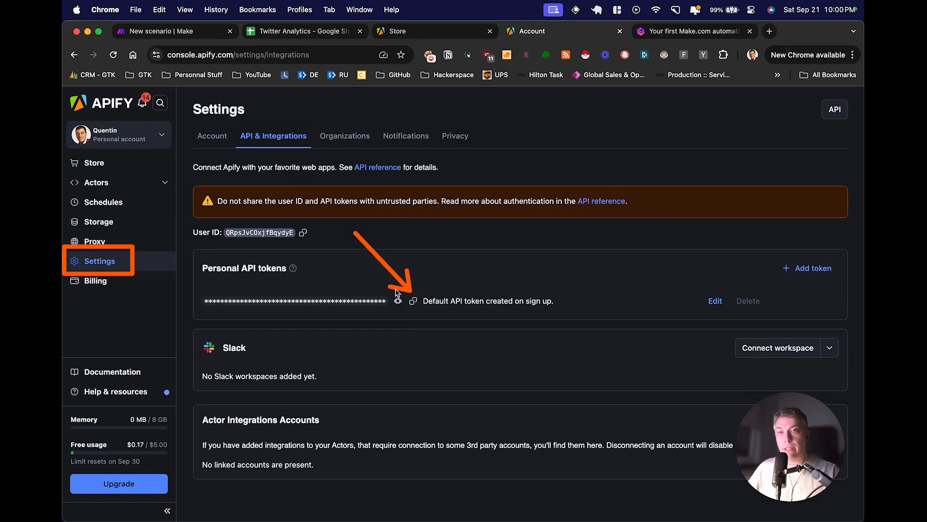
{"action": "left_click_drag", "start_coordinate": [190, 250], "coordinate": [310, 287]}
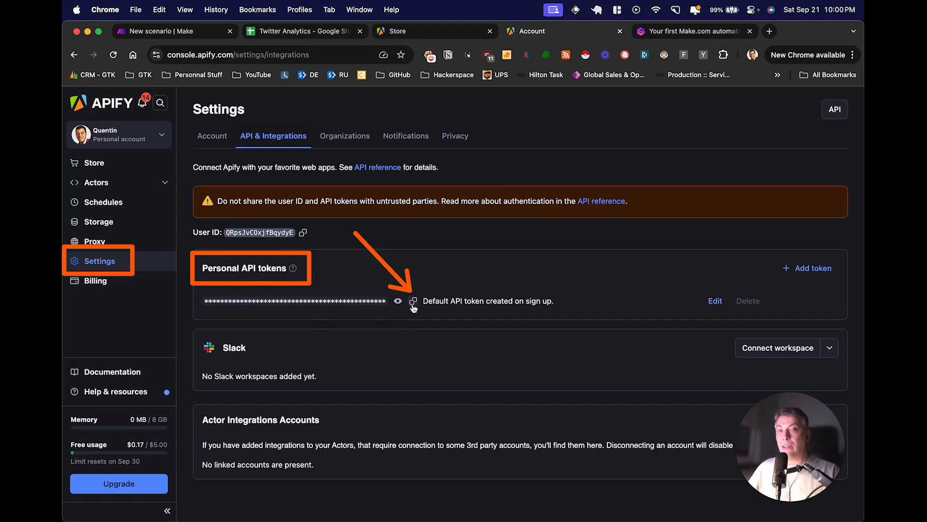
{"action": "key", "text": "Escape"}
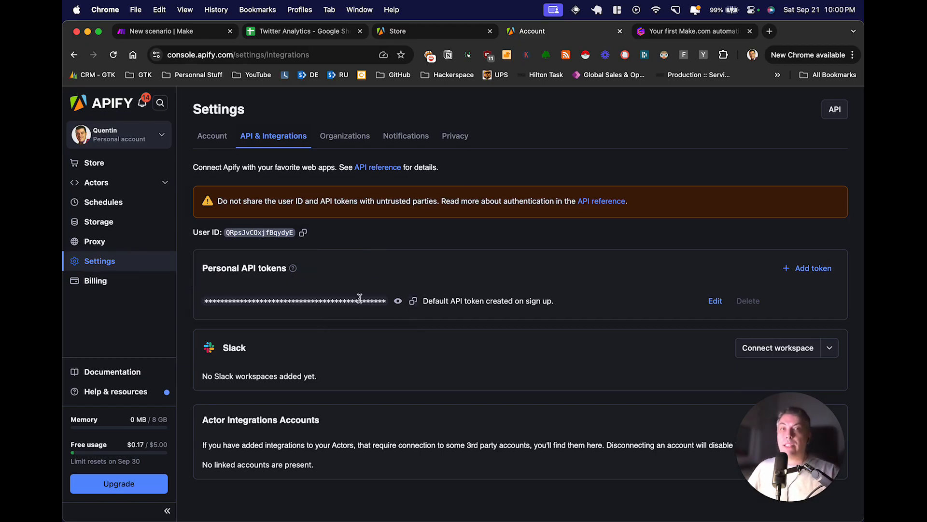
{"action": "left_click", "coordinate": [191, 32]}
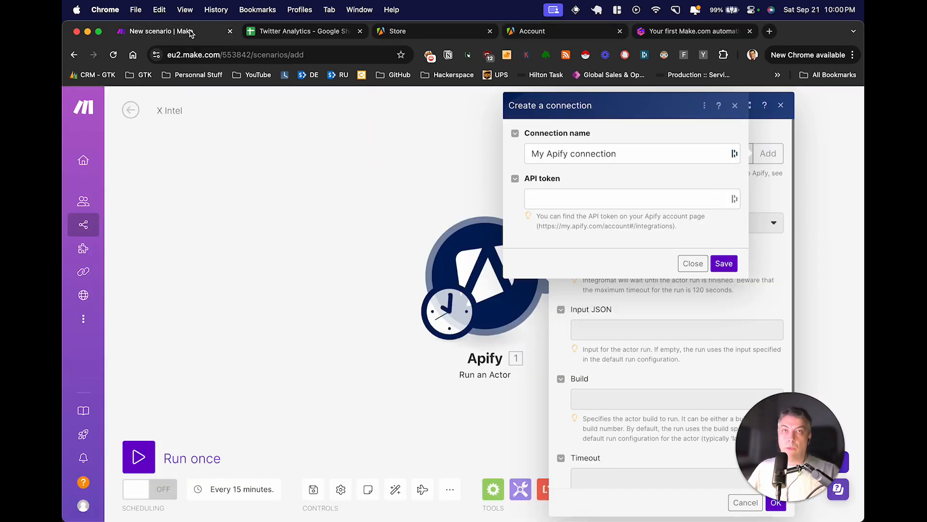
{"action": "left_click", "coordinate": [555, 200]}
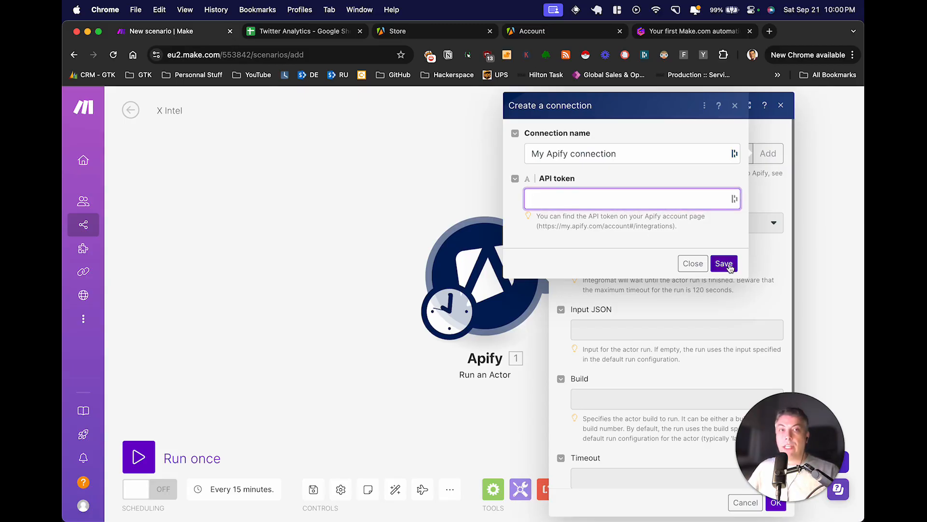
{"action": "left_click", "coordinate": [694, 264]}
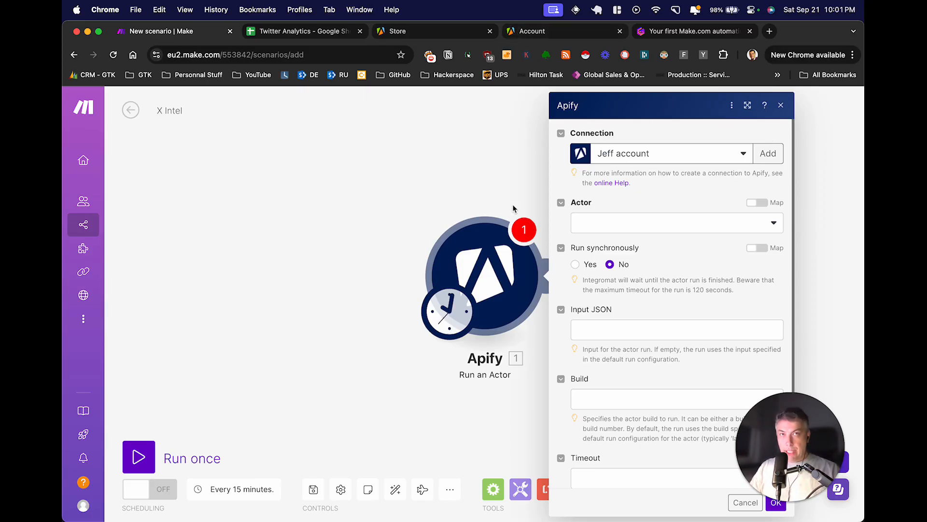
- Dismiss the Apify module's settings without choosing an actor, leaving free canvas space beside the module
{"action": "scroll", "coordinate": [526, 257], "scroll_direction": "down", "scroll_amount": 2}
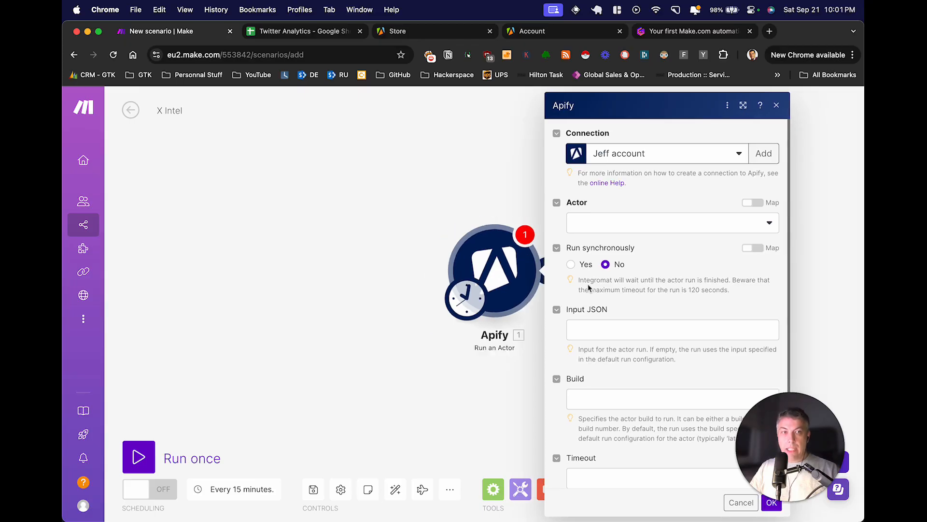
{"action": "left_click_drag", "start_coordinate": [787, 444], "coordinate": [789, 431]}
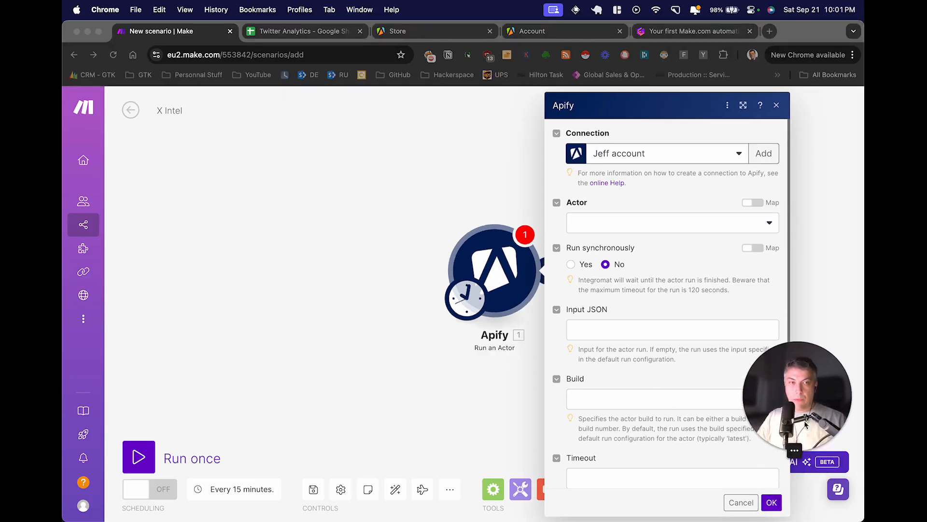
{"action": "left_click", "coordinate": [775, 504]}
{"action": "left_click", "coordinate": [771, 503]}
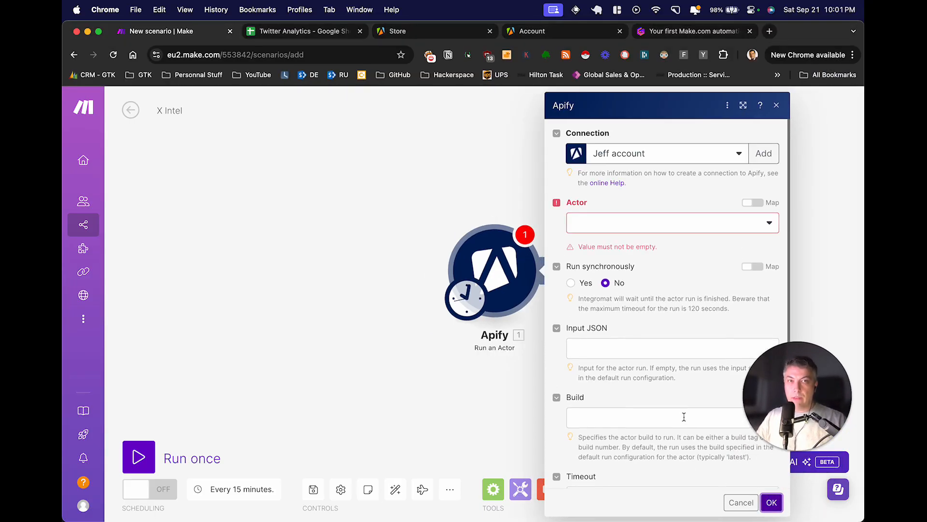
{"action": "left_click", "coordinate": [741, 502]}
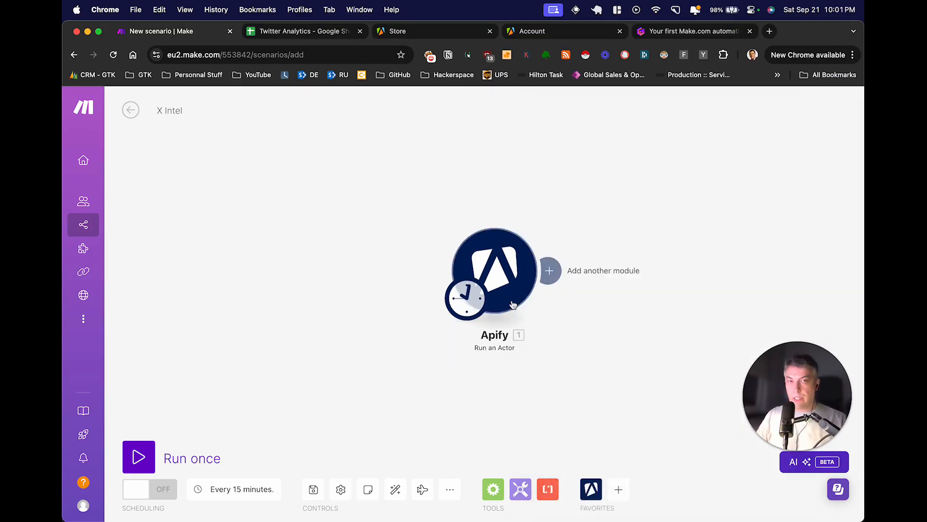
{"action": "left_click_drag", "start_coordinate": [485, 164], "coordinate": [278, 143]}
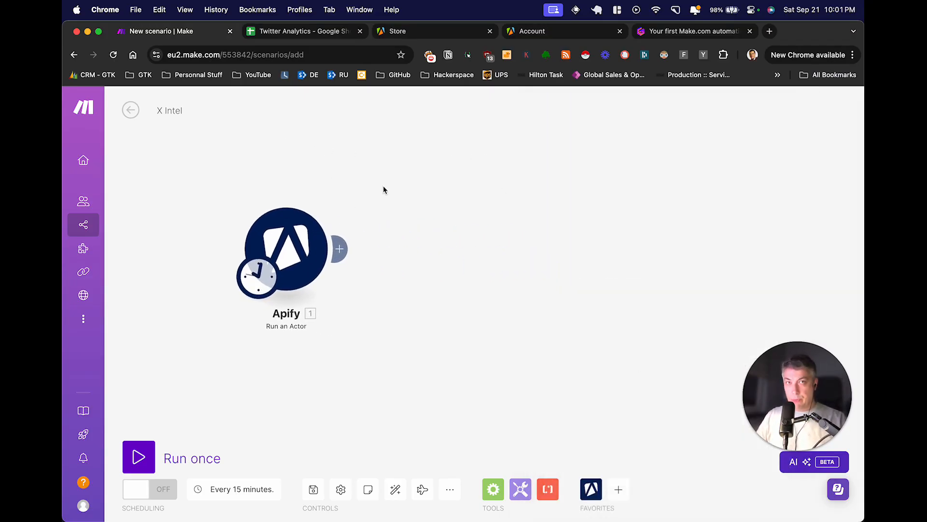
- Switch to Apify, check the account's free usage, and search the Apify Store for twitter
{"action": "left_click", "coordinate": [537, 31]}
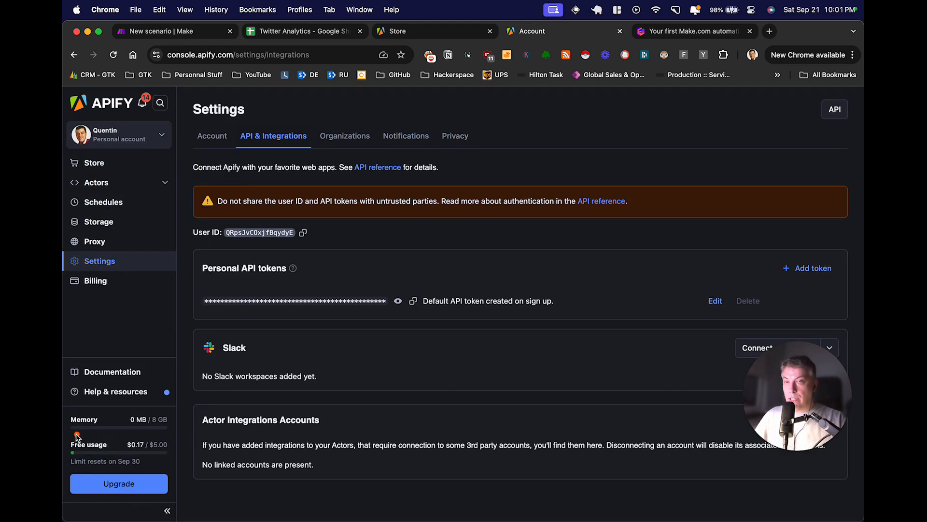
{"action": "left_click_drag", "start_coordinate": [66, 431], "coordinate": [175, 463]}
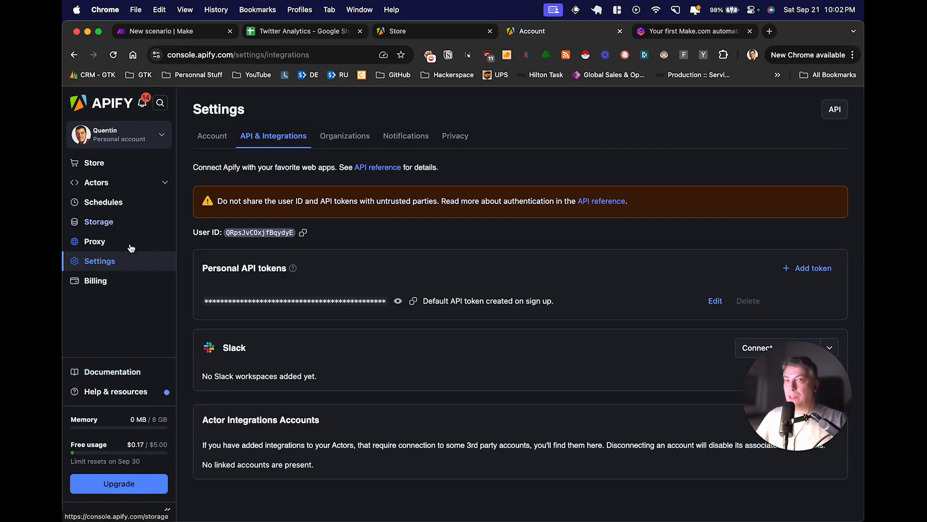
{"action": "left_click", "coordinate": [112, 165]}
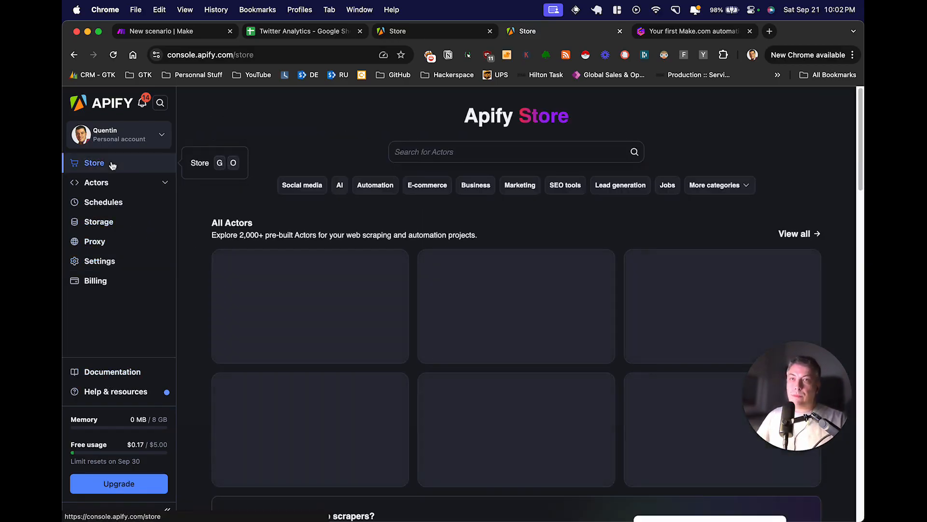
{"action": "left_click", "coordinate": [399, 152]}
{"action": "type", "text": "t"}
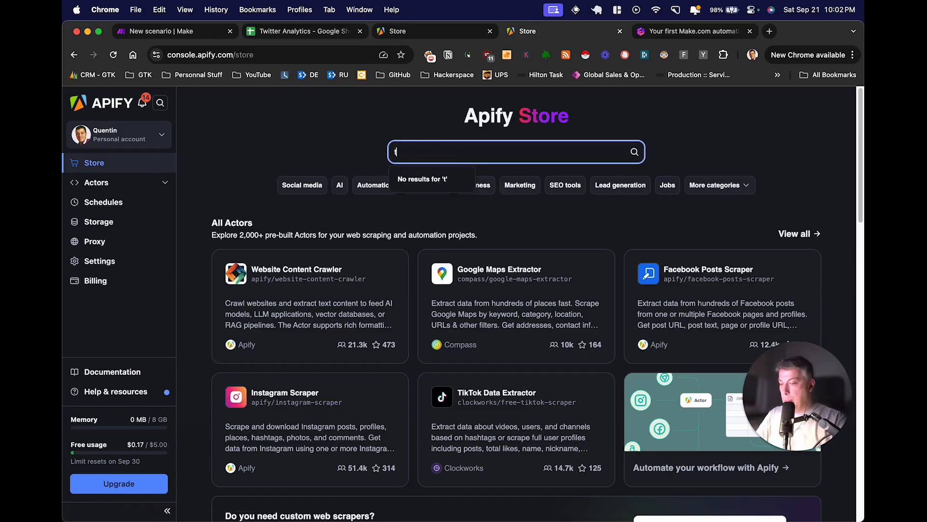
{"action": "type", "text": "witter"}
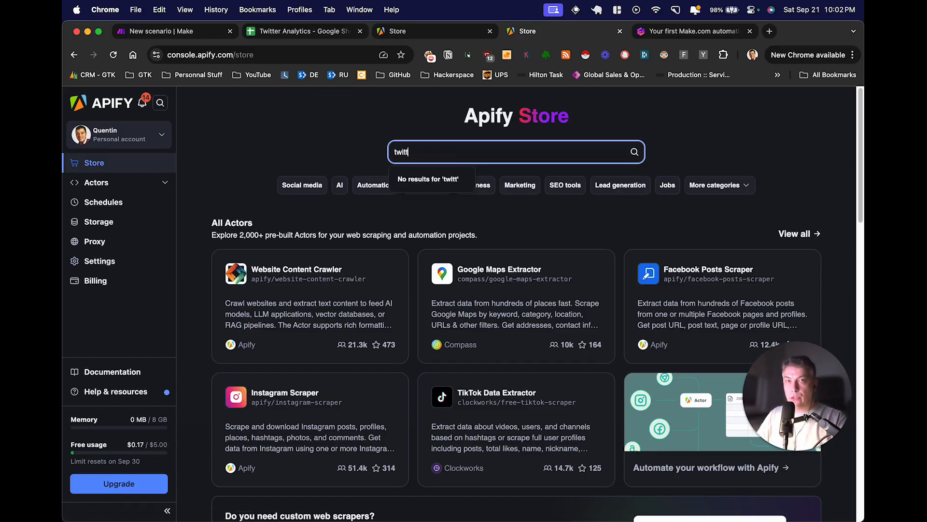
{"action": "key", "text": "Return"}
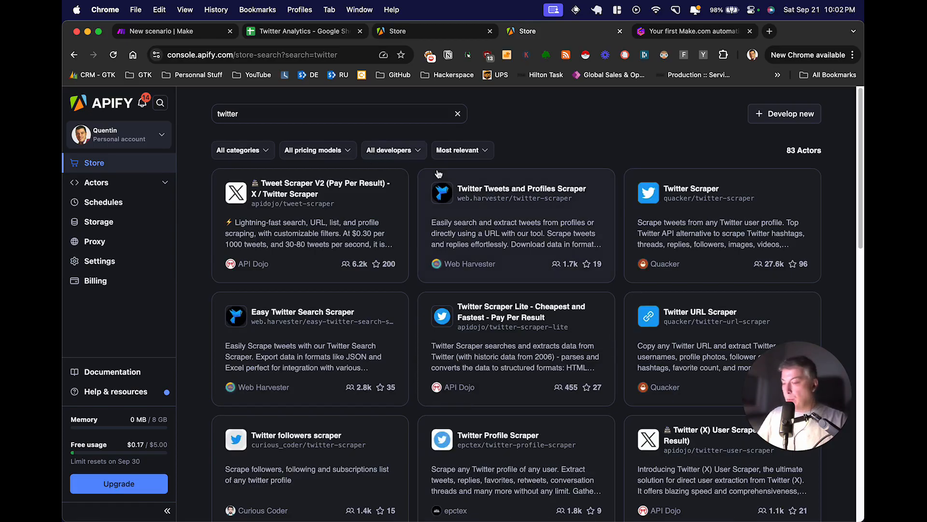
- Open the quacker/twitter-scraper actor from the search results and check its price per 1,000 posts
{"action": "left_click_drag", "start_coordinate": [586, 134], "coordinate": [662, 192]}
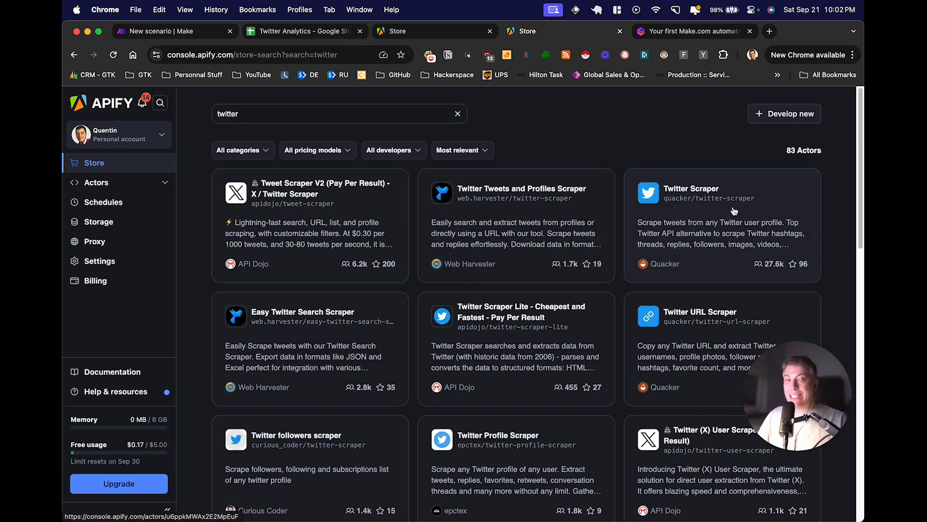
{"action": "left_click", "coordinate": [691, 216]}
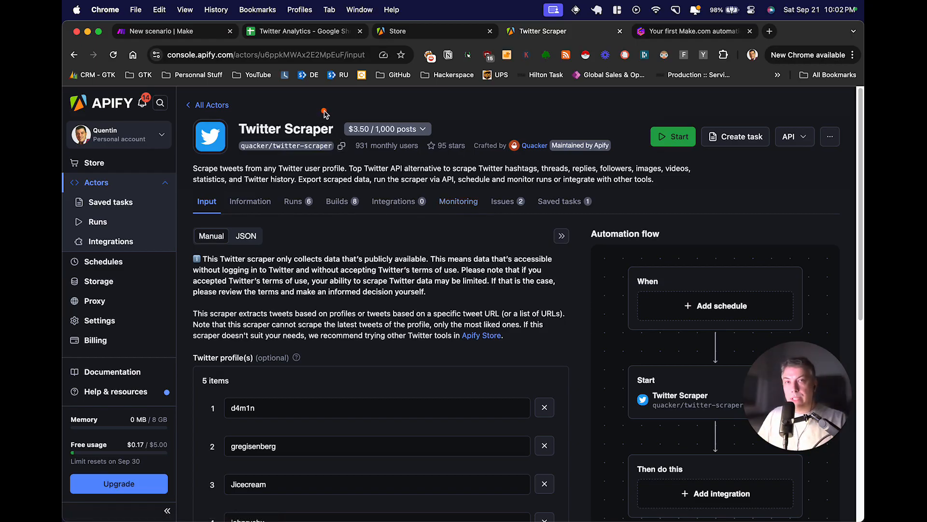
{"action": "left_click_drag", "start_coordinate": [331, 112], "coordinate": [445, 144]}
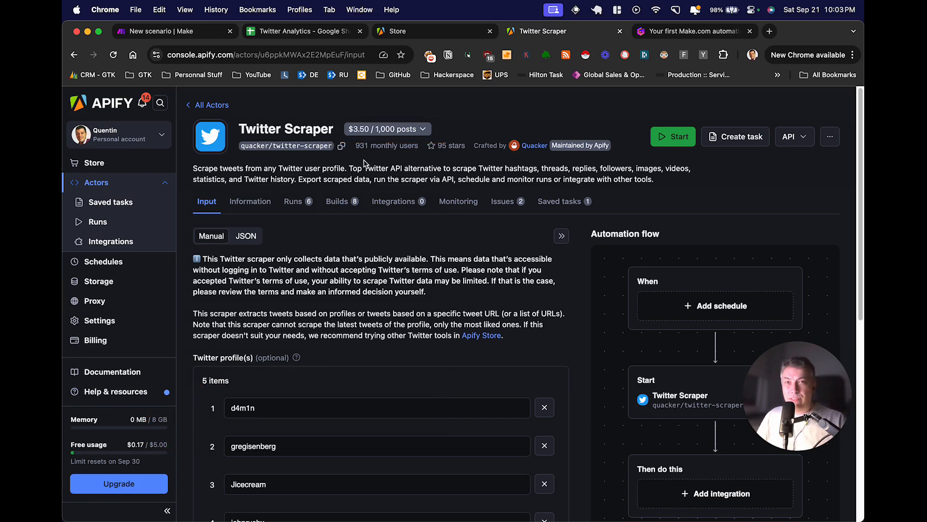
{"action": "scroll", "coordinate": [385, 248], "scroll_direction": "down", "scroll_amount": 2}
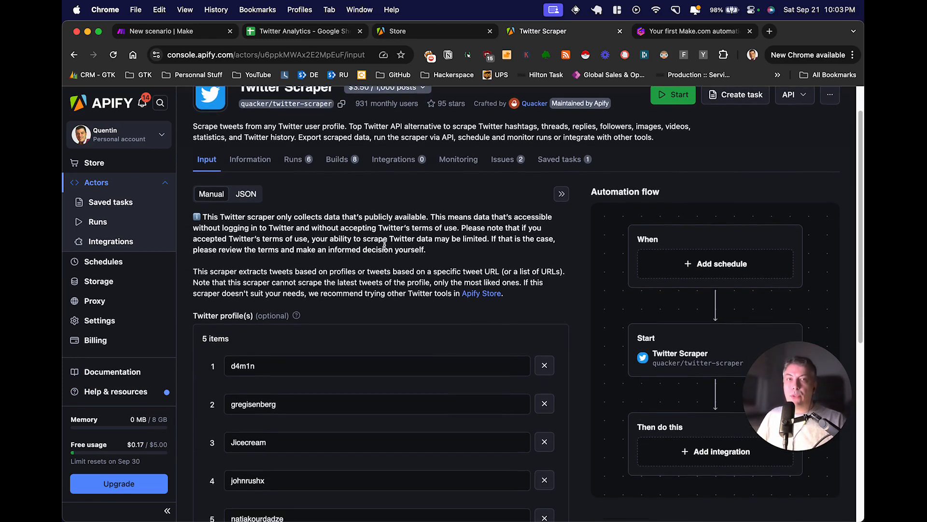
{"action": "scroll", "coordinate": [312, 301], "scroll_direction": "down", "scroll_amount": 2}
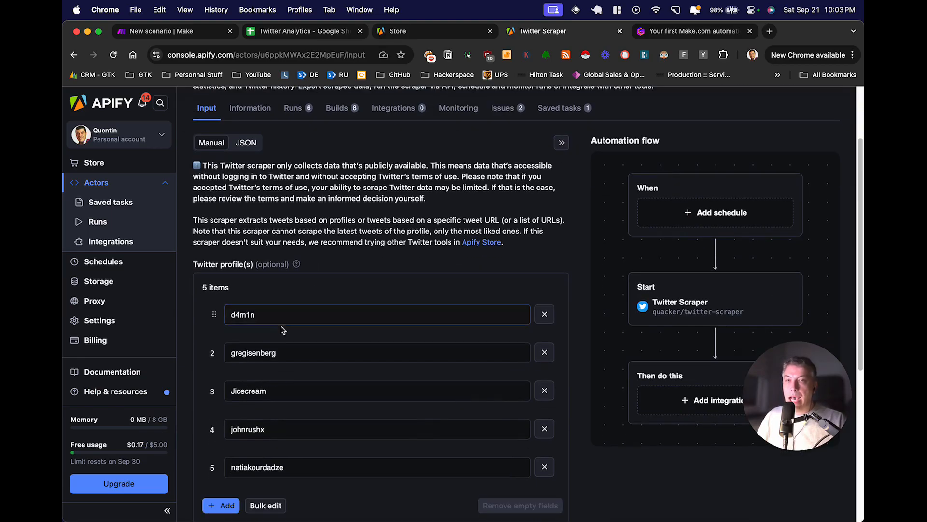
{"action": "left_click", "coordinate": [546, 353]}
{"action": "left_click", "coordinate": [546, 341]}
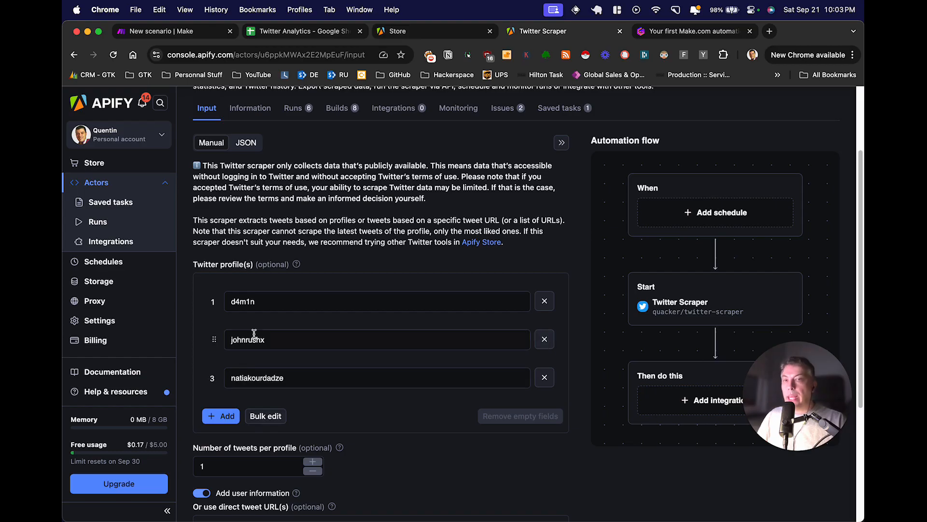
{"action": "left_click", "coordinate": [250, 301]}
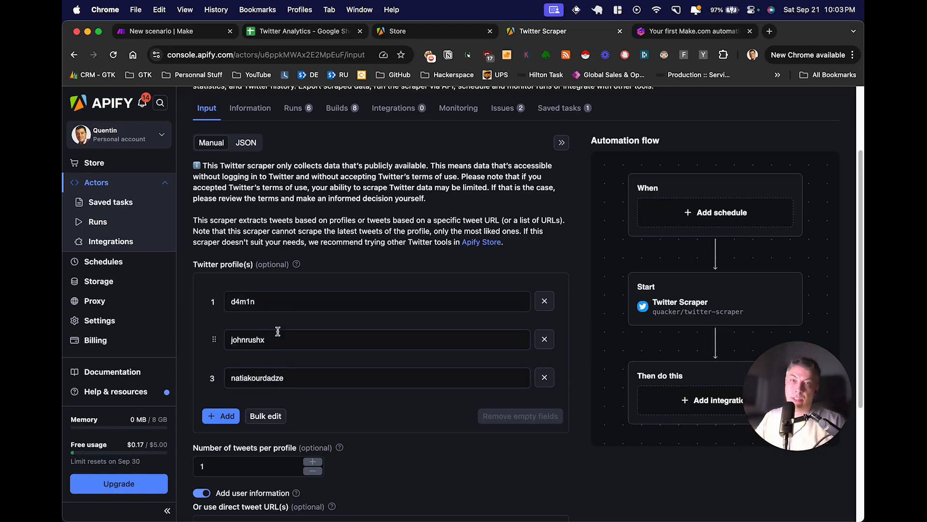
- Review the scraper's remaining input options, including tweets per profile, user information, and direct tweet URLs
{"action": "scroll", "coordinate": [279, 335], "scroll_direction": "down", "scroll_amount": 1}
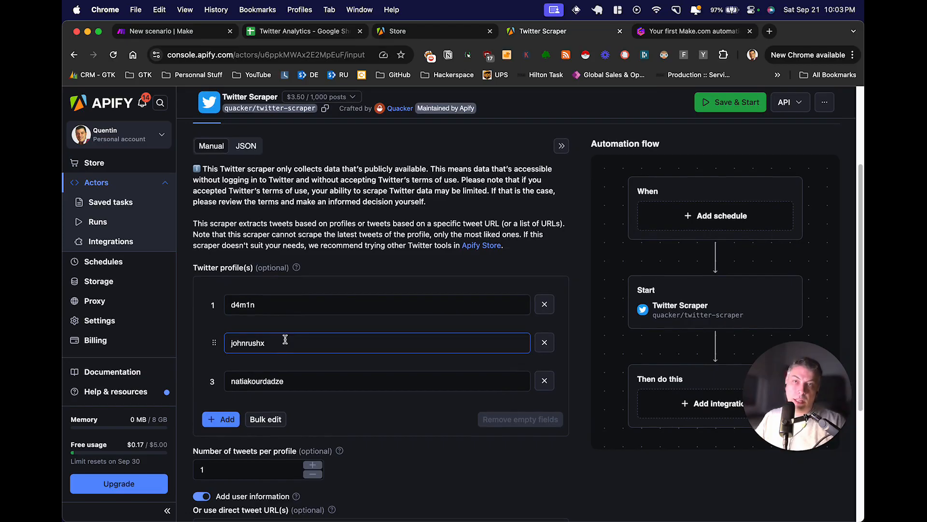
{"action": "scroll", "coordinate": [296, 232], "scroll_direction": "down", "scroll_amount": 4}
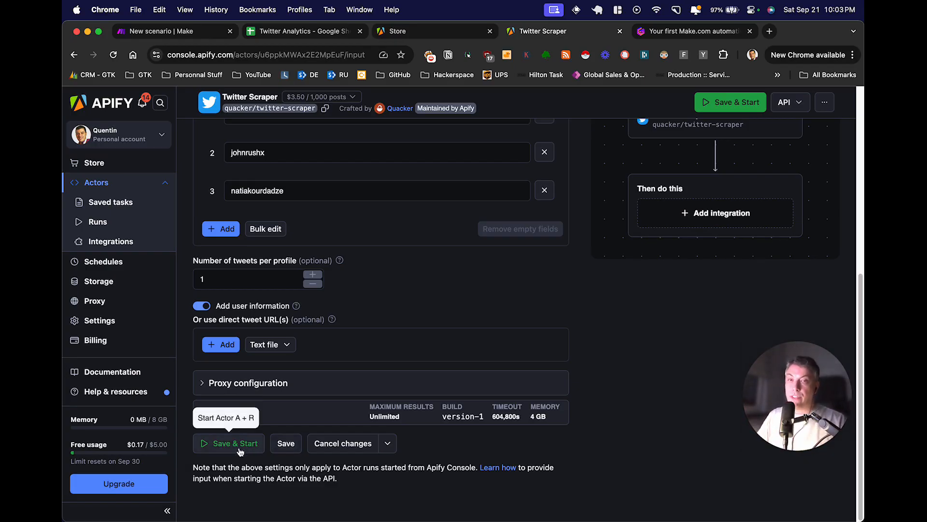
{"action": "scroll", "coordinate": [401, 335], "scroll_direction": "up", "scroll_amount": 5}
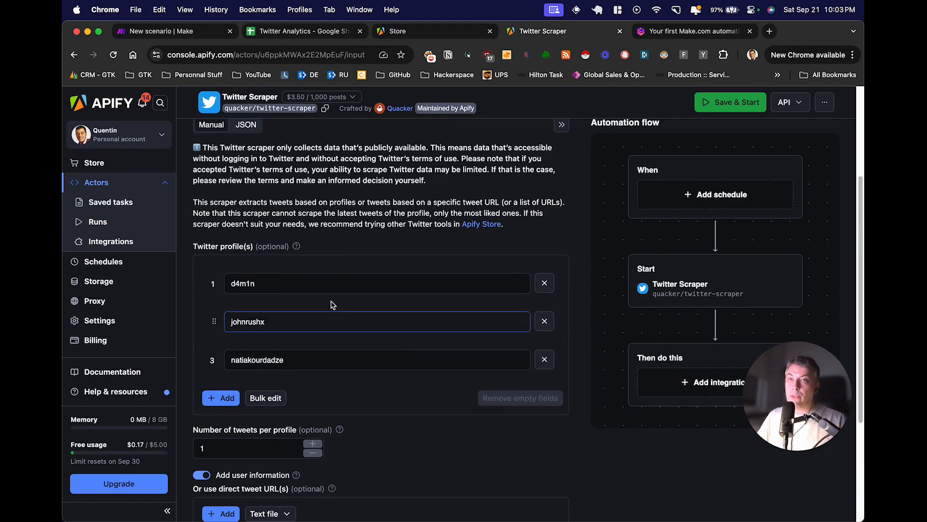
{"action": "scroll", "coordinate": [317, 234], "scroll_direction": "up", "scroll_amount": 2}
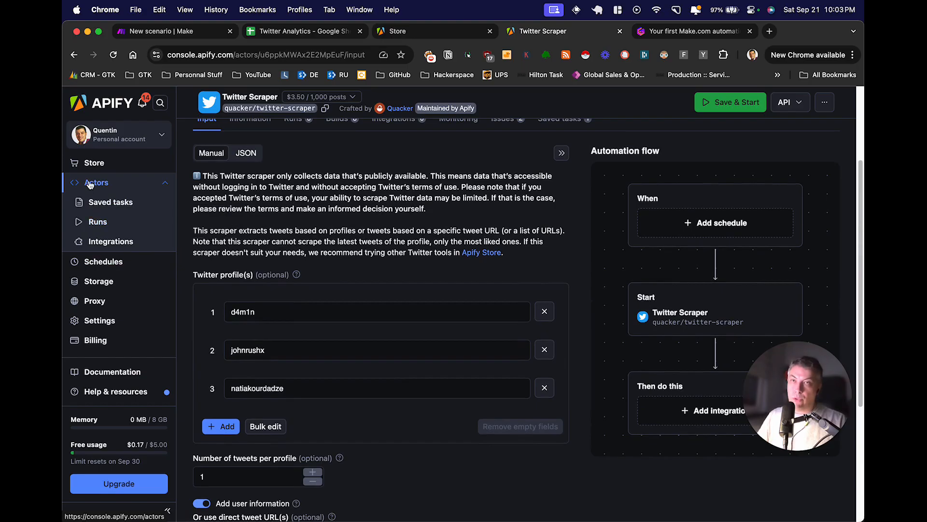
- Examine the output of the most recent Twitter Scraper run and return to the actor's page
{"action": "left_click", "coordinate": [96, 226]}
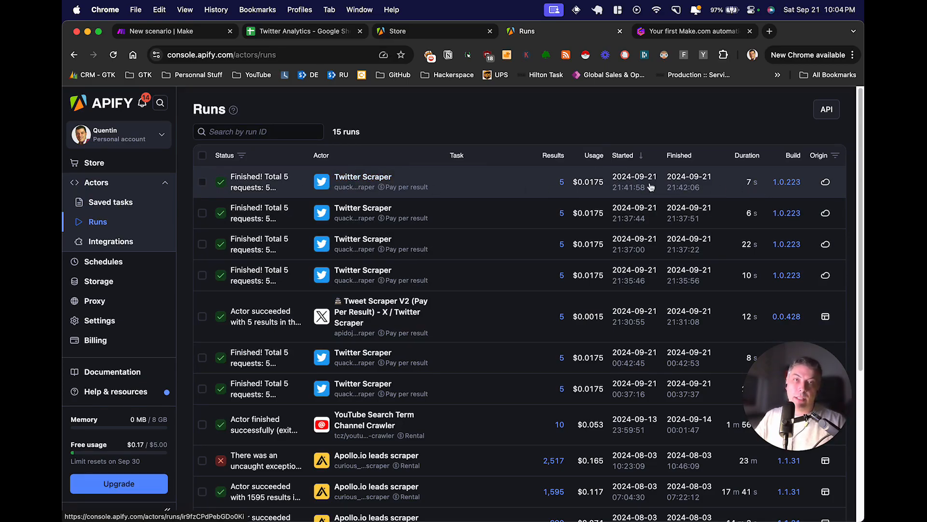
{"action": "left_click", "coordinate": [293, 187]}
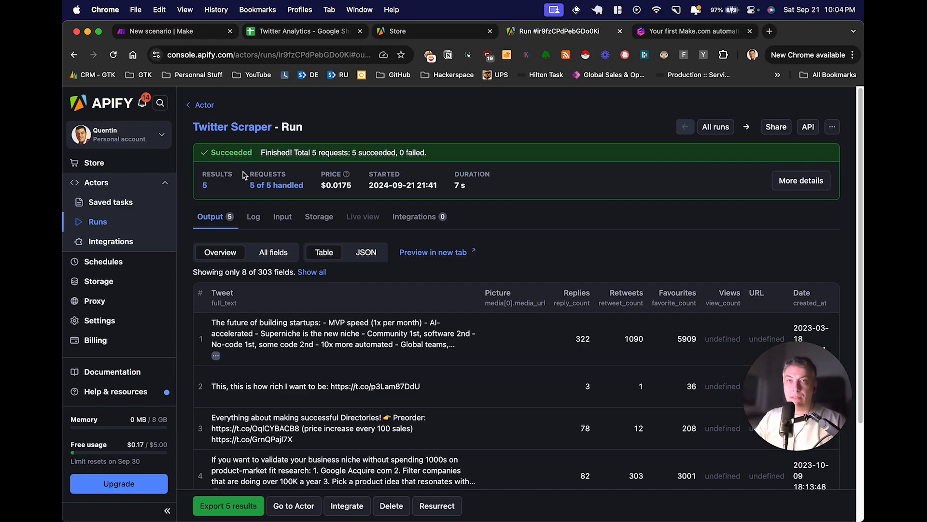
{"action": "left_click", "coordinate": [208, 131]}
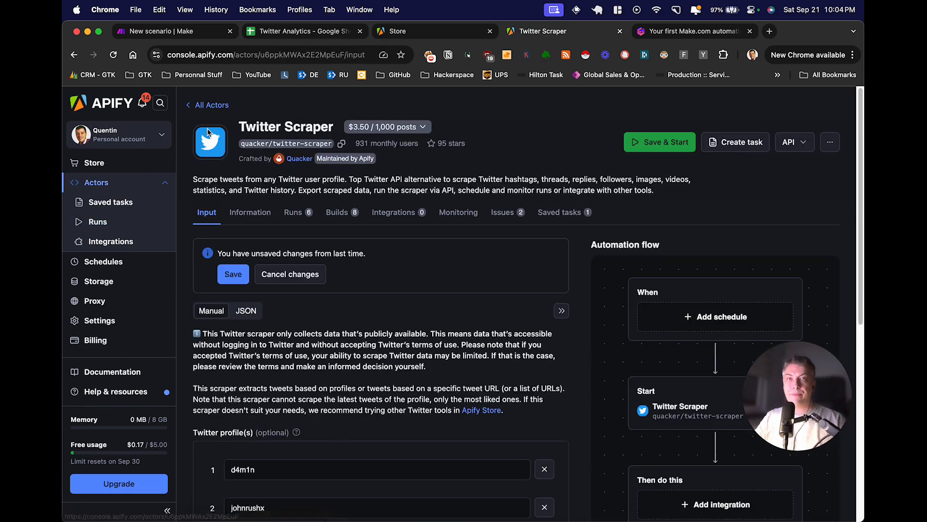
- Restore the actor's saved input with all five profiles and copy the whole input in its JSON form
{"action": "scroll", "coordinate": [249, 218], "scroll_direction": "down", "scroll_amount": 1}
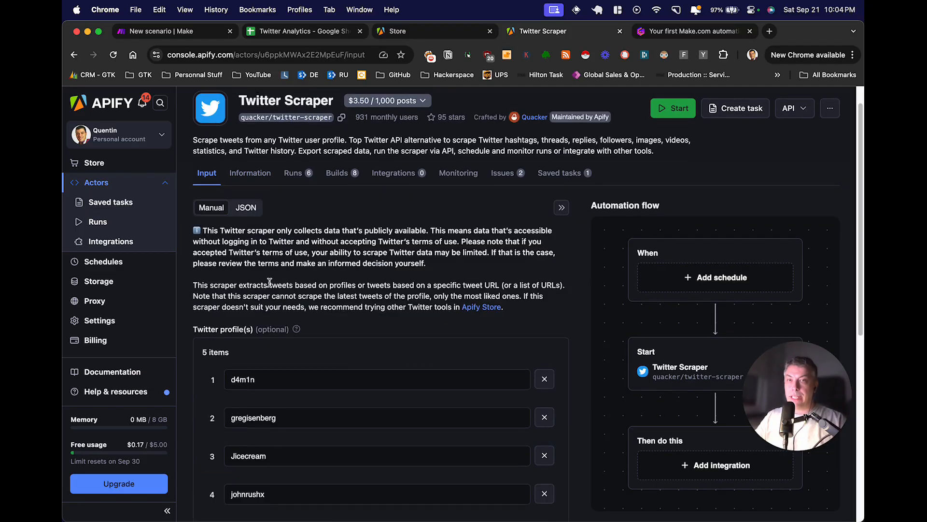
{"action": "scroll", "coordinate": [273, 263], "scroll_direction": "down", "scroll_amount": 2}
{"action": "scroll", "coordinate": [272, 263], "scroll_direction": "up", "scroll_amount": 1}
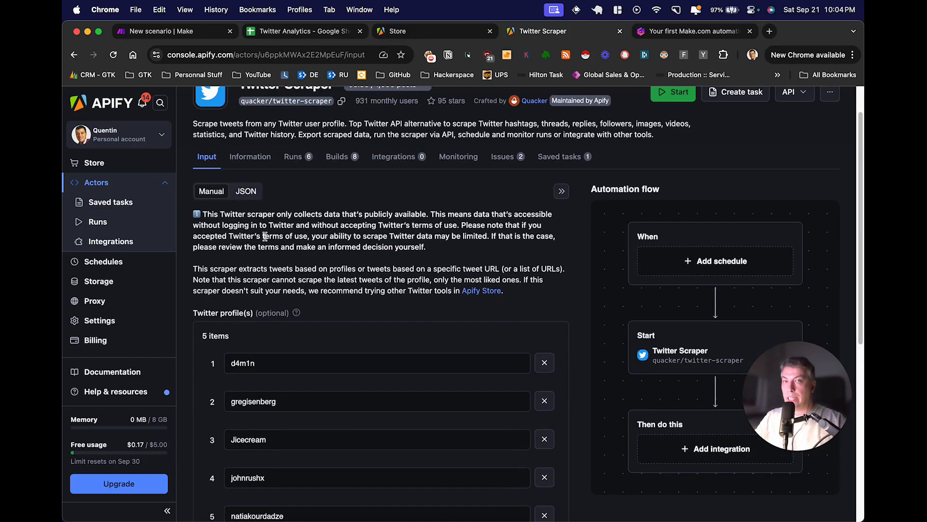
{"action": "left_click", "coordinate": [245, 193]}
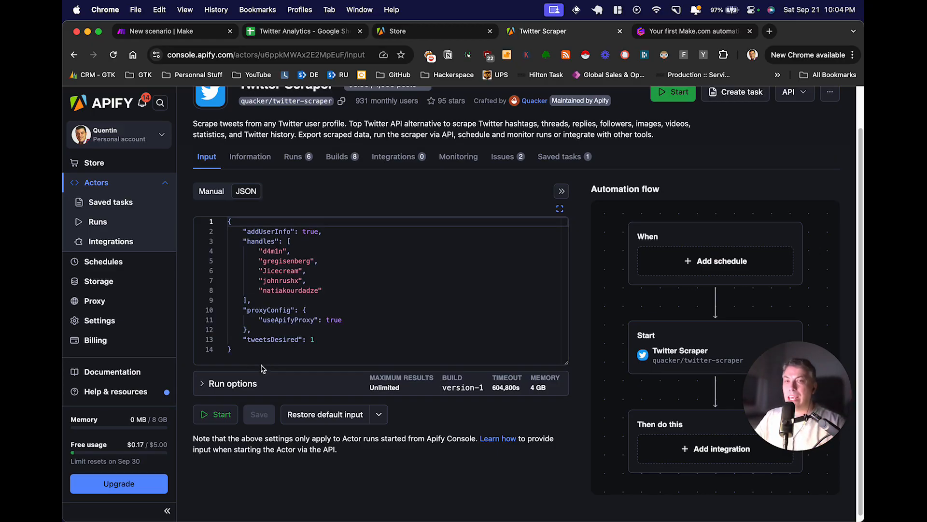
{"action": "left_click_drag", "start_coordinate": [254, 352], "coordinate": [213, 221]}
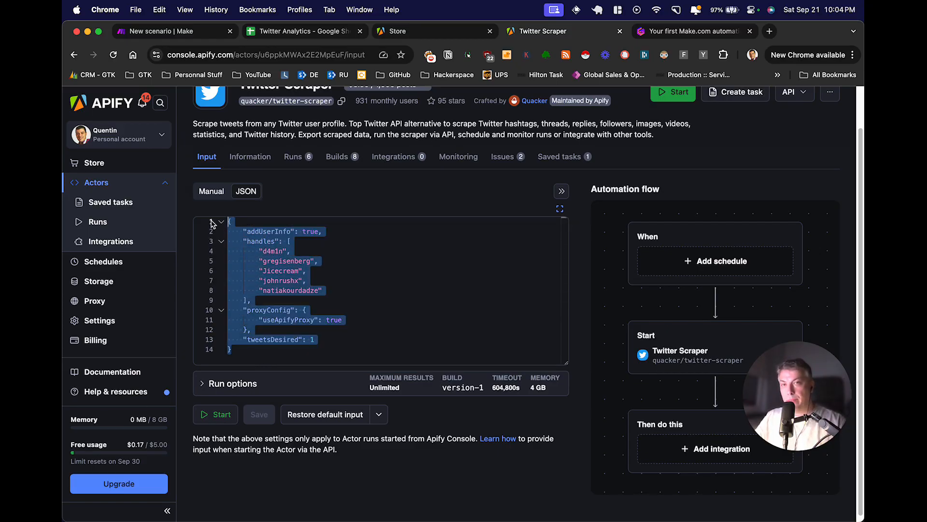
{"action": "right_click", "coordinate": [253, 274]}
{"action": "left_click", "coordinate": [283, 357]}
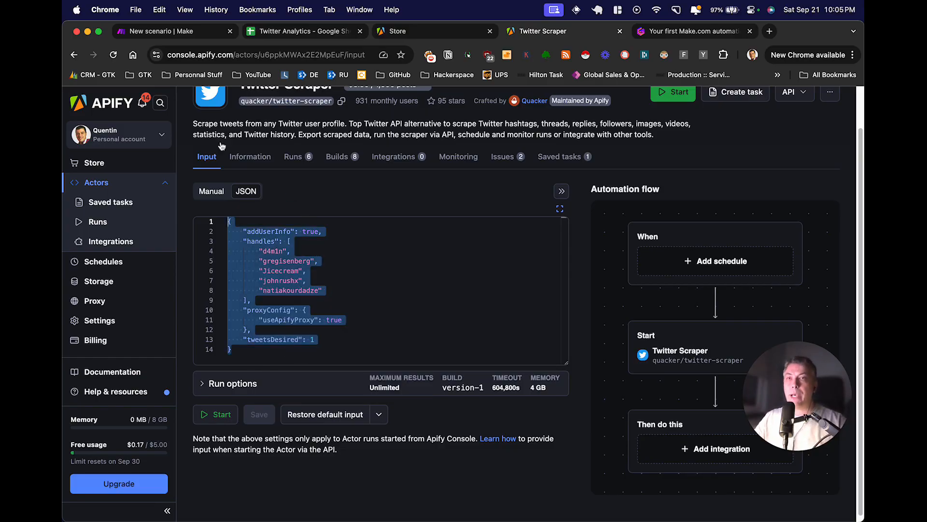
- Switch to Make, open the Apify module's settings, and set its connection to My Apify connection
{"action": "left_click", "coordinate": [177, 31]}
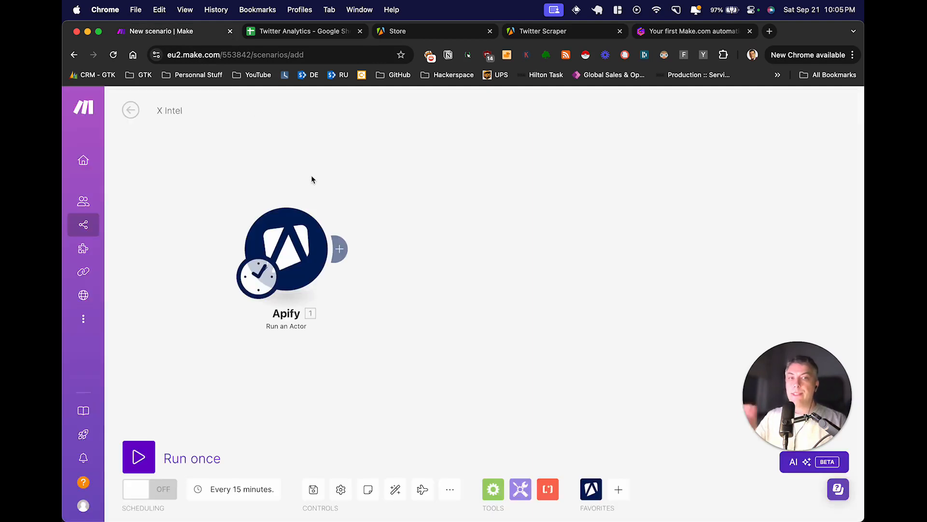
{"action": "left_click", "coordinate": [292, 251]}
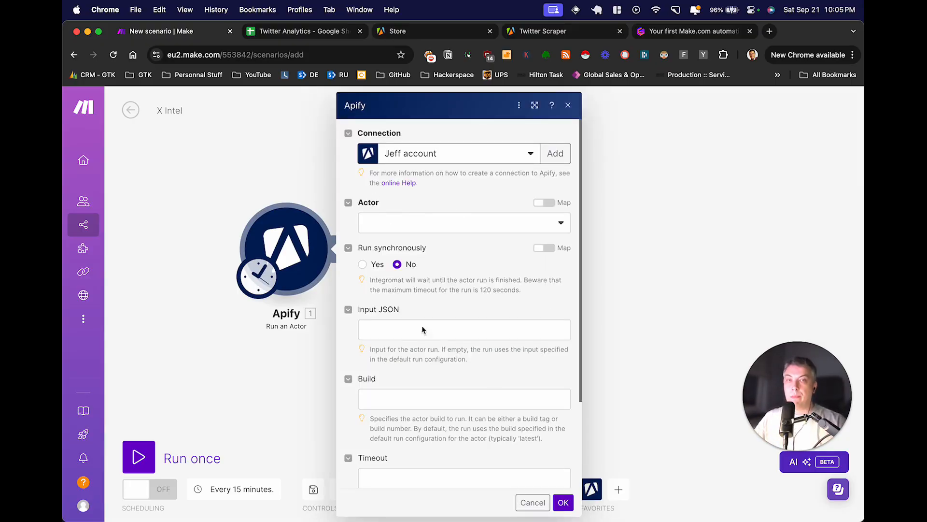
{"action": "scroll", "coordinate": [422, 329], "scroll_direction": "down", "scroll_amount": 2}
{"action": "scroll", "coordinate": [478, 256], "scroll_direction": "up", "scroll_amount": 2}
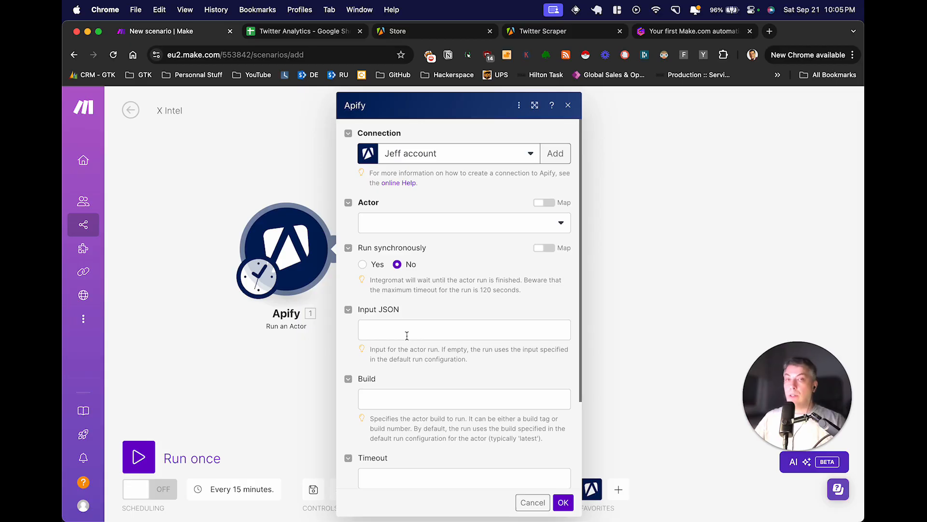
{"action": "left_click", "coordinate": [440, 227]}
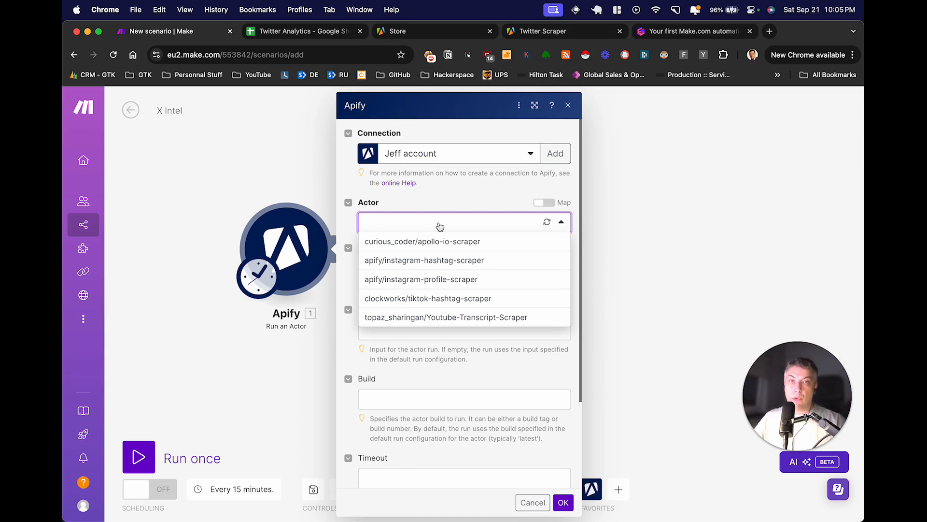
{"action": "left_click", "coordinate": [436, 157]}
{"action": "left_click", "coordinate": [418, 189]}
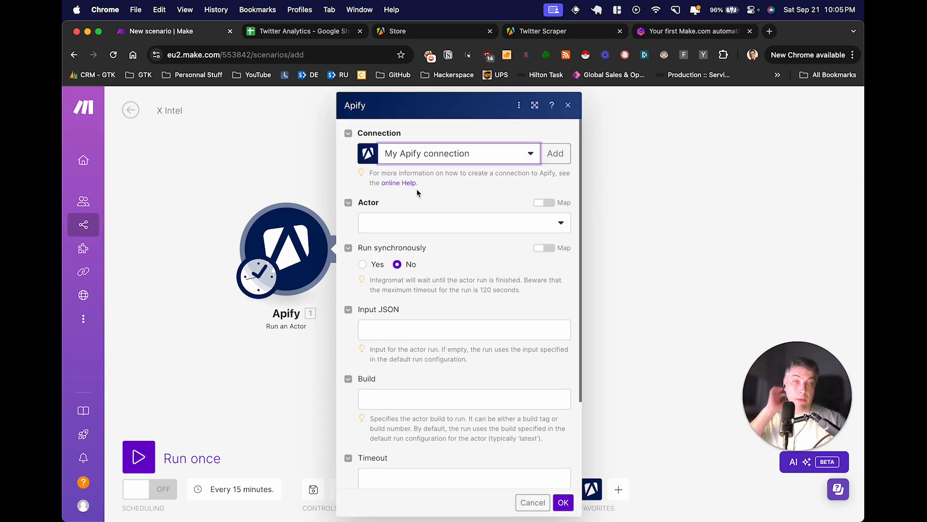
- Search the module's actors for tw and choose quacker/twitter-scraper
{"action": "left_click", "coordinate": [408, 225]}
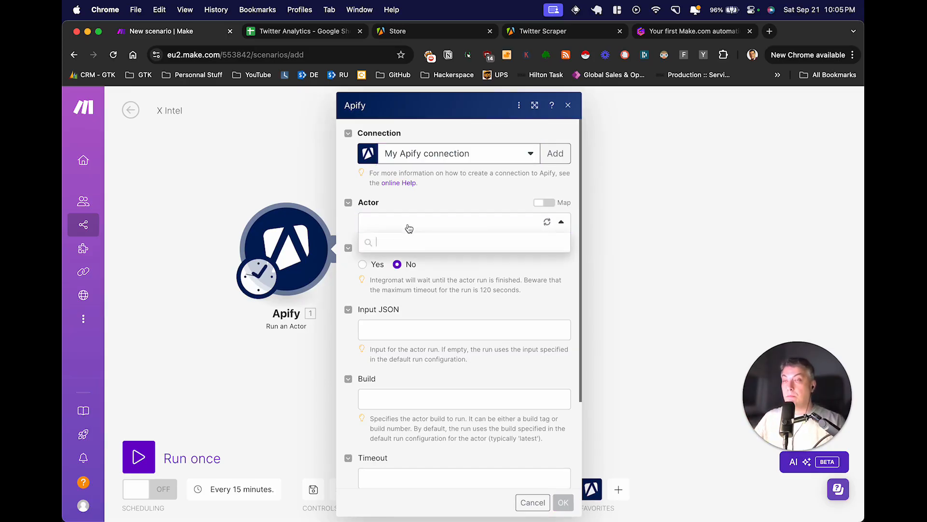
{"action": "scroll", "coordinate": [410, 285], "scroll_direction": "down", "scroll_amount": 3}
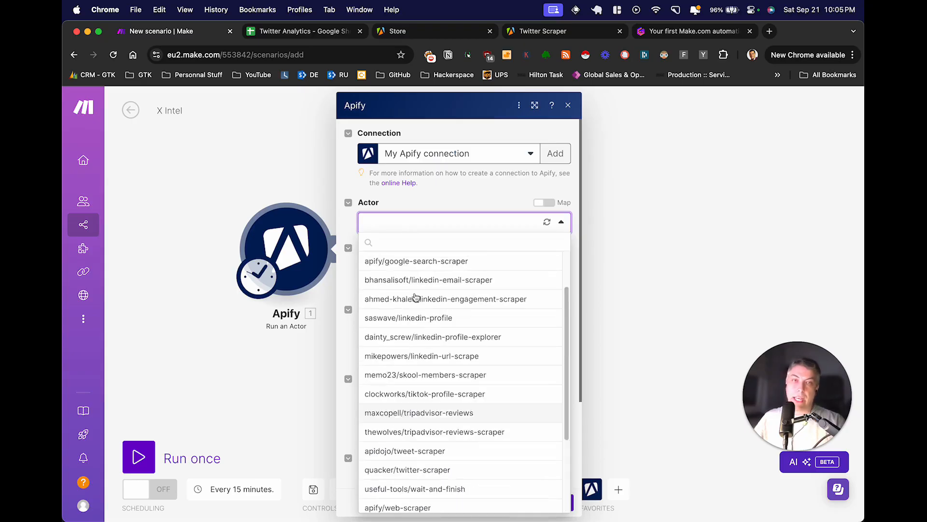
{"action": "scroll", "coordinate": [414, 292], "scroll_direction": "up", "scroll_amount": 3}
{"action": "left_click", "coordinate": [414, 243]}
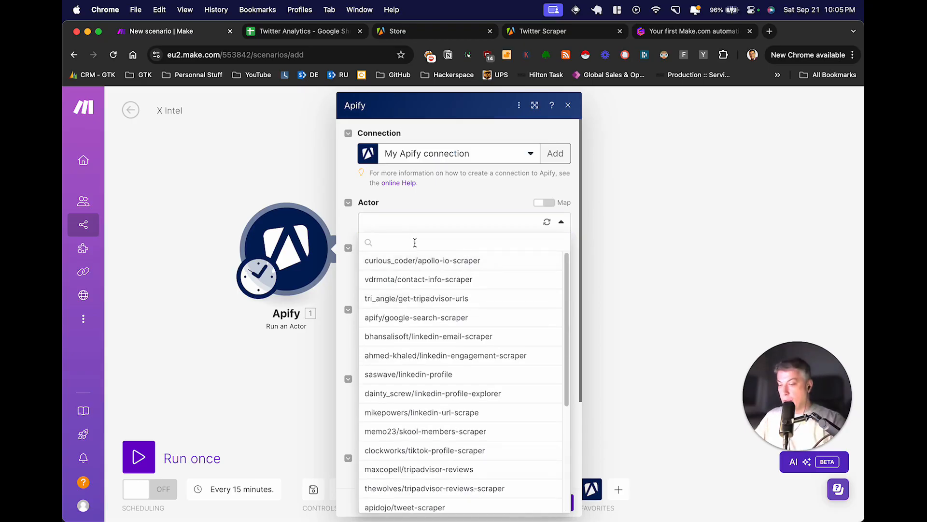
{"action": "type", "text": "tw"}
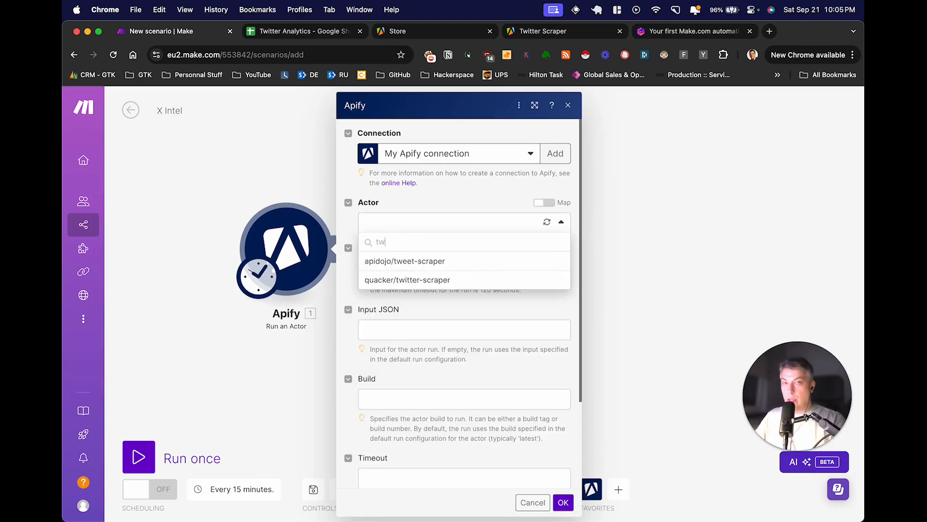
{"action": "left_click", "coordinate": [435, 281]}
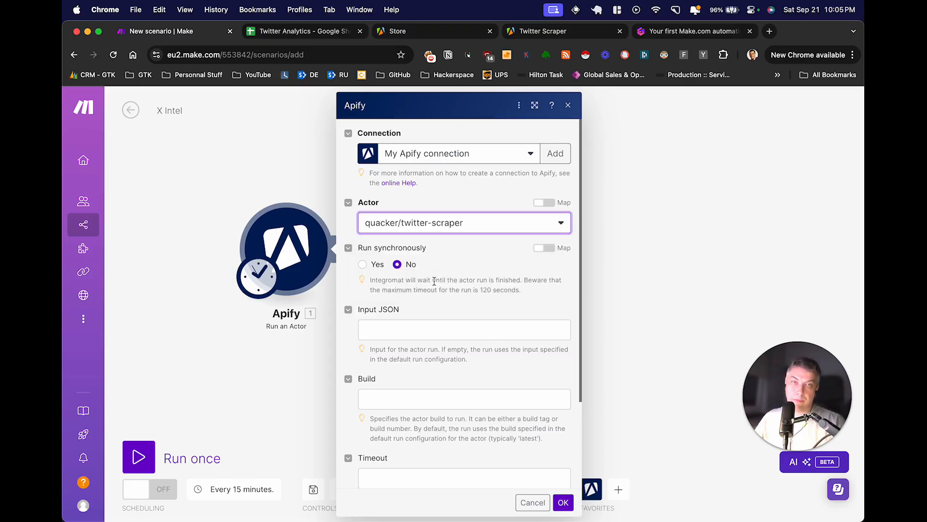
- Set the Apify module to run the actor synchronously
{"action": "left_click", "coordinate": [351, 228]}
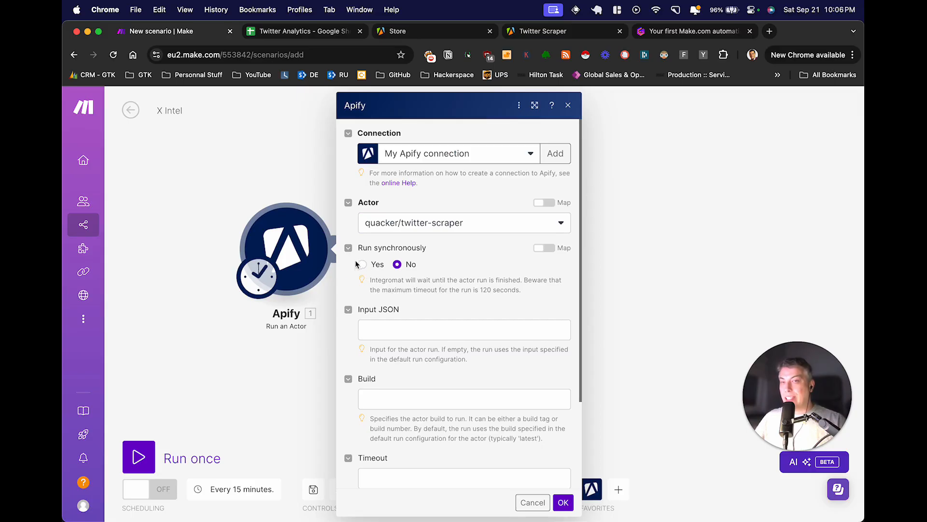
{"action": "left_click_drag", "start_coordinate": [283, 248], "coordinate": [356, 263]}
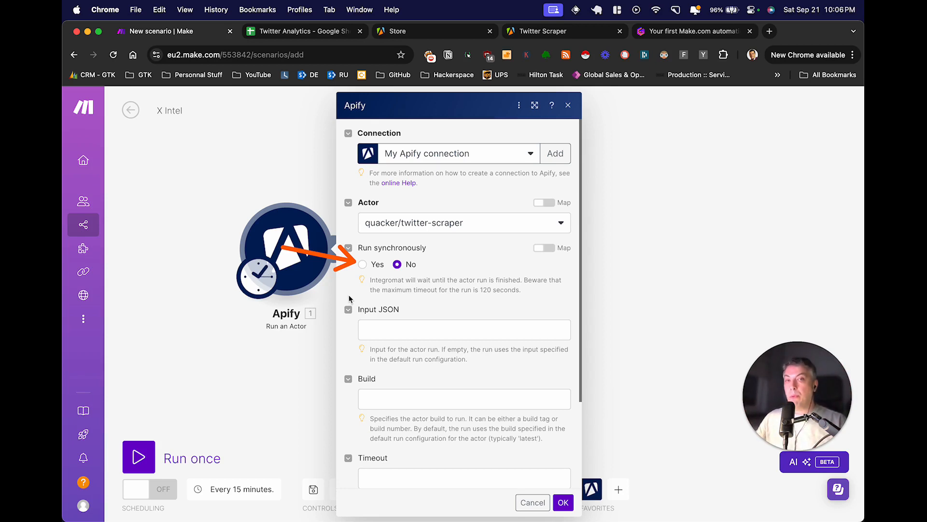
{"action": "left_click", "coordinate": [363, 265]}
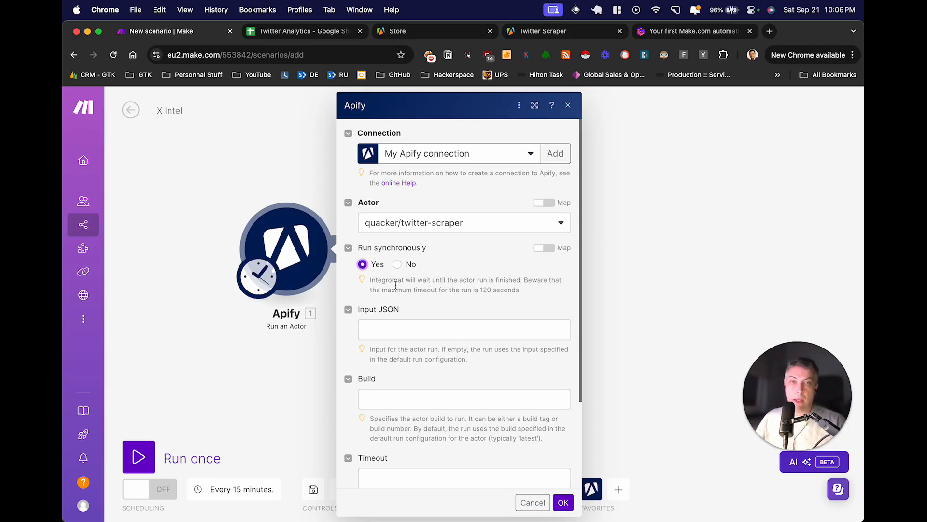
- Copy the Twitter Scraper's full JSON input from Apify and paste it as the Make module's Input JSON
{"action": "left_click", "coordinate": [551, 32]}
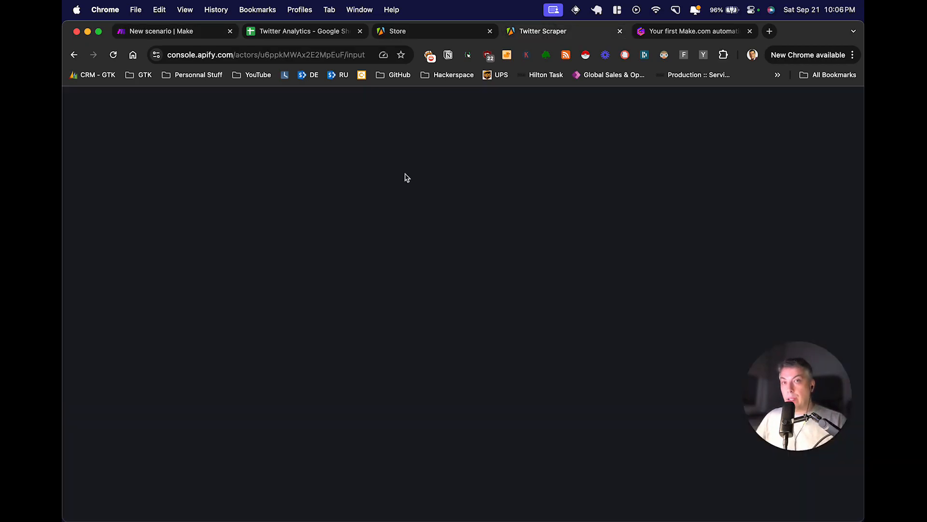
{"action": "right_click", "coordinate": [274, 252]}
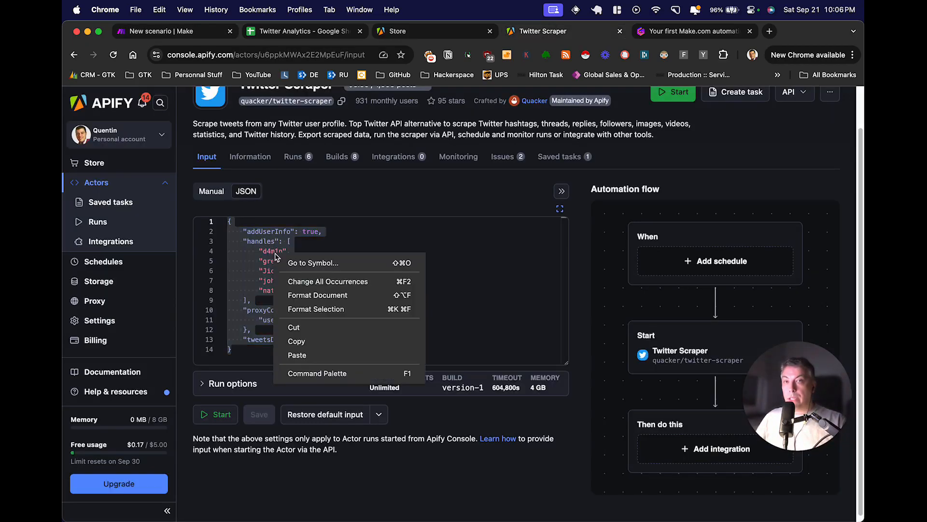
{"action": "left_click", "coordinate": [297, 342]}
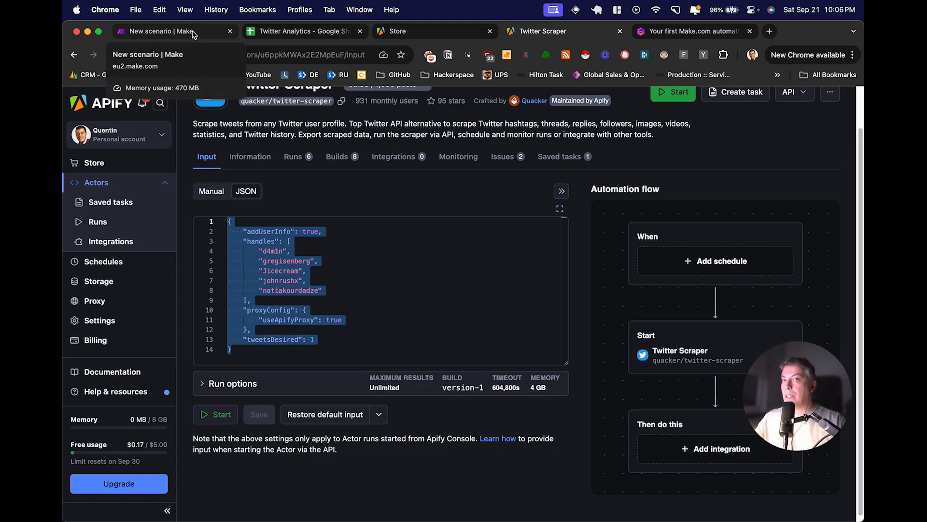
{"action": "left_click", "coordinate": [162, 31]}
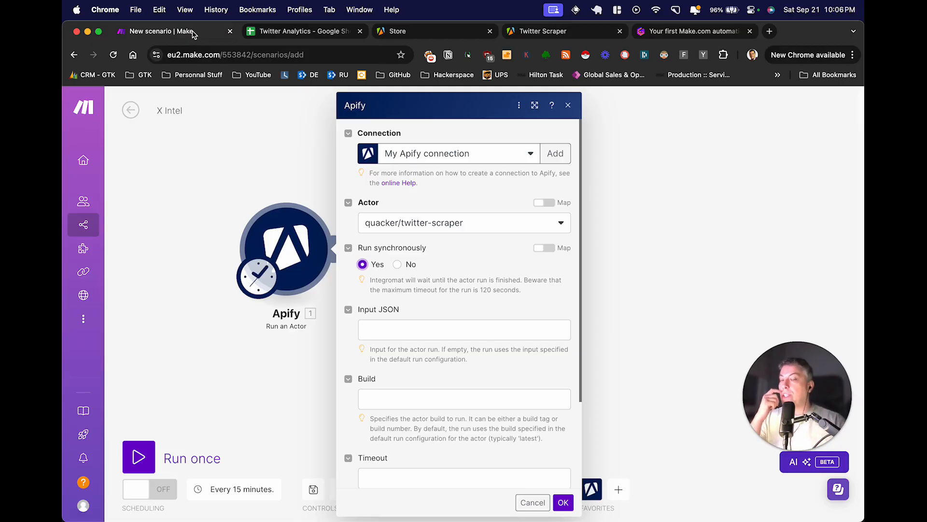
{"action": "left_click", "coordinate": [416, 326]}
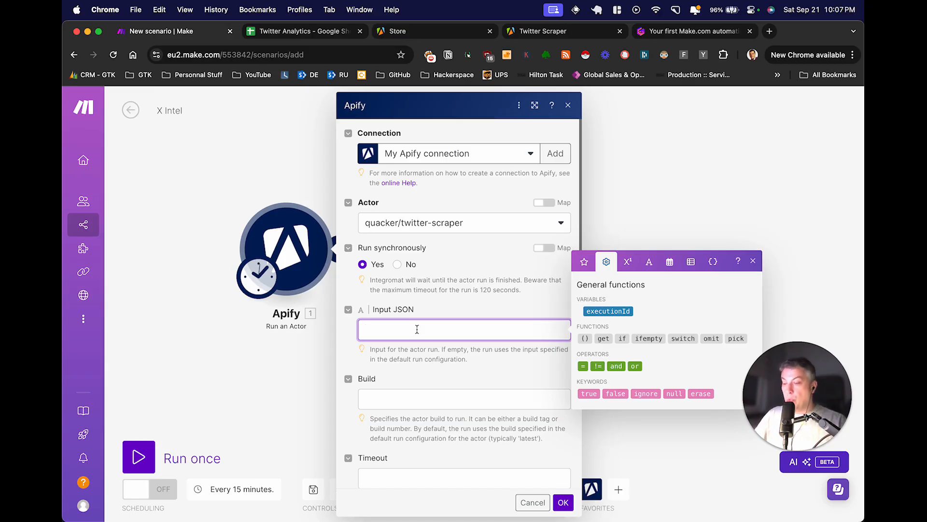
{"action": "key", "text": "super+v"}
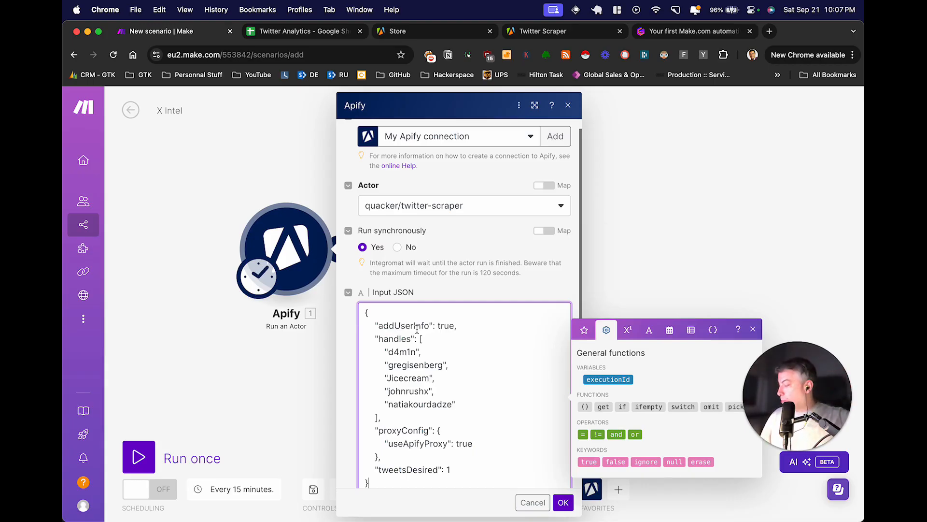
- Try replacing the Apify module's Input JSON with a regular paste of the copied JSON
{"action": "scroll", "coordinate": [417, 329], "scroll_direction": "down", "scroll_amount": 1}
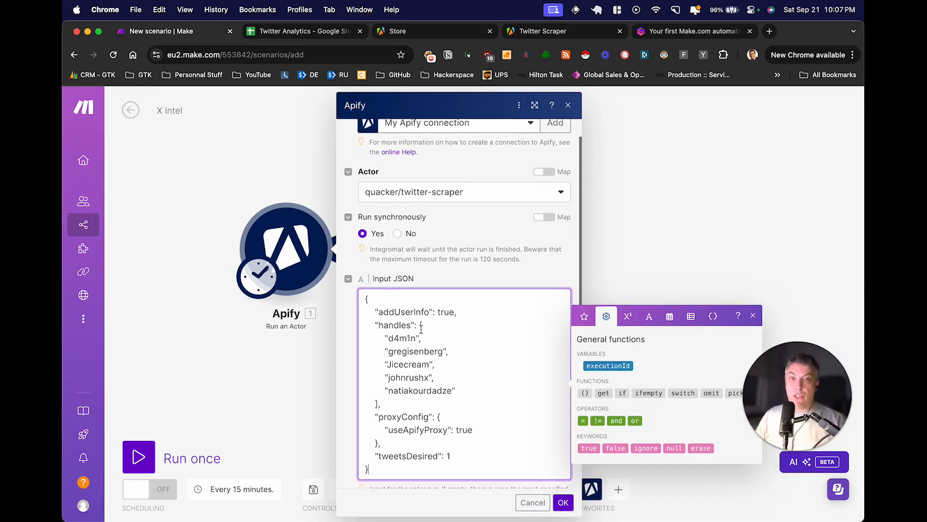
{"action": "left_click_drag", "start_coordinate": [372, 312], "coordinate": [358, 314]}
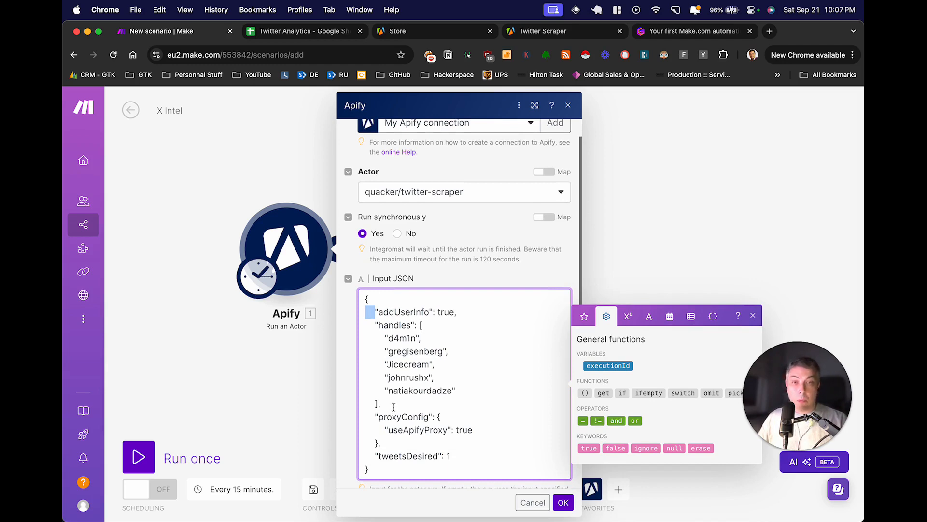
{"action": "key", "text": "super+a"}
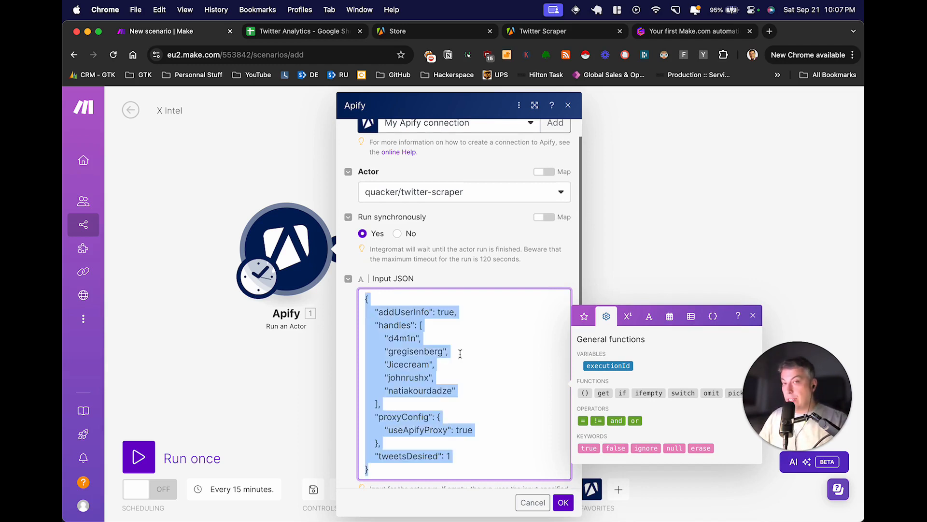
{"action": "key", "text": "BackSpace"}
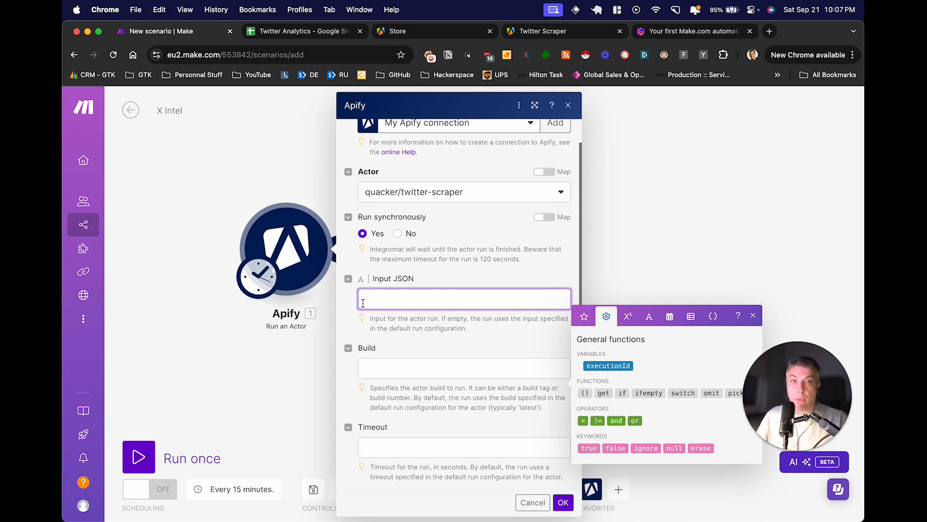
{"action": "right_click", "coordinate": [399, 304]}
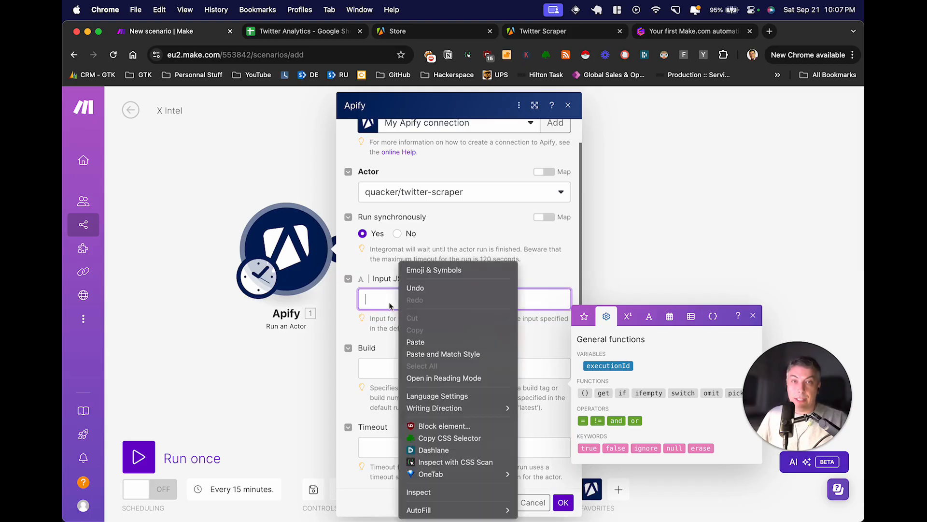
{"action": "left_click", "coordinate": [413, 342]}
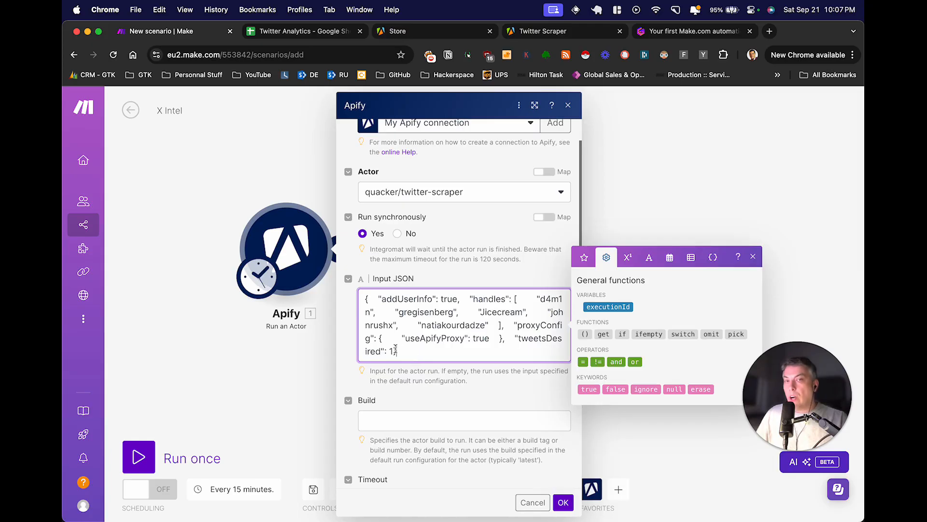
- Replace the Input JSON with the copied JSON using Paste and Match Style, and save the Run an Actor module's settings
{"action": "key", "text": "super+a"}
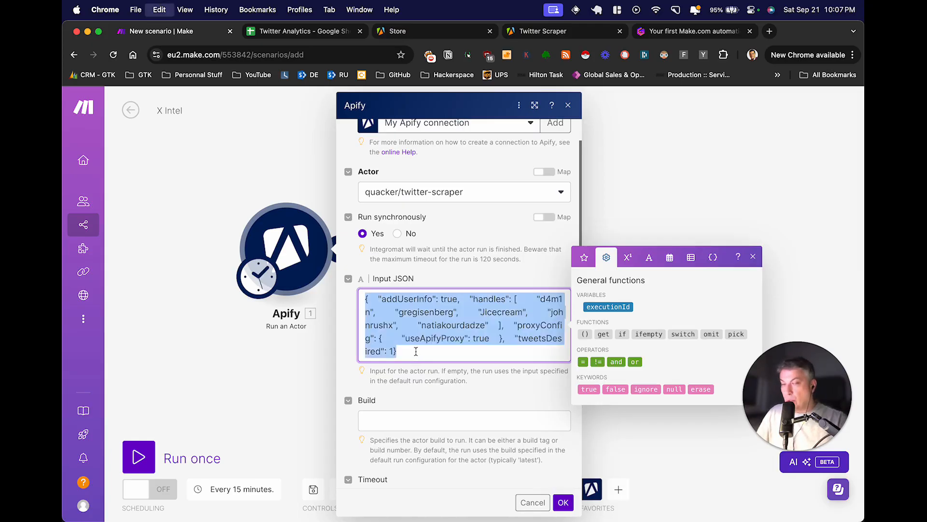
{"action": "key", "text": "BackSpace"}
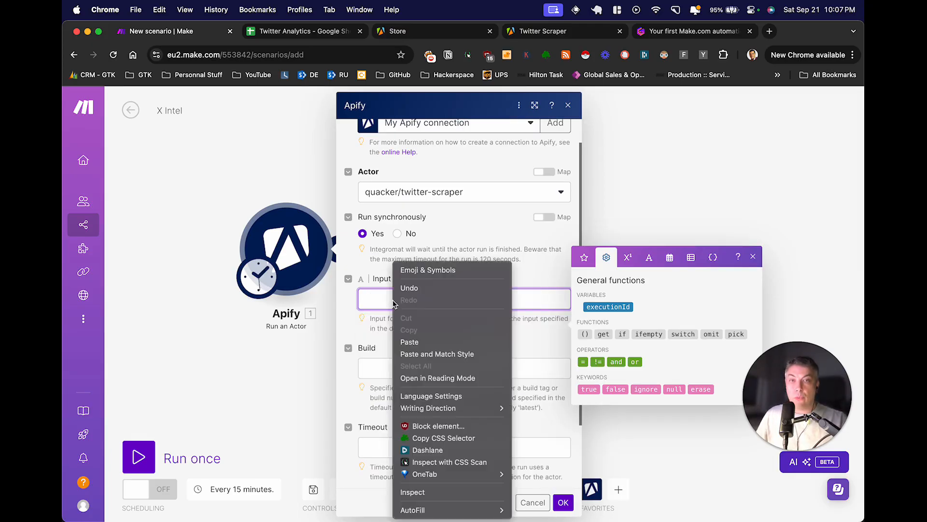
{"action": "right_click", "coordinate": [394, 299]}
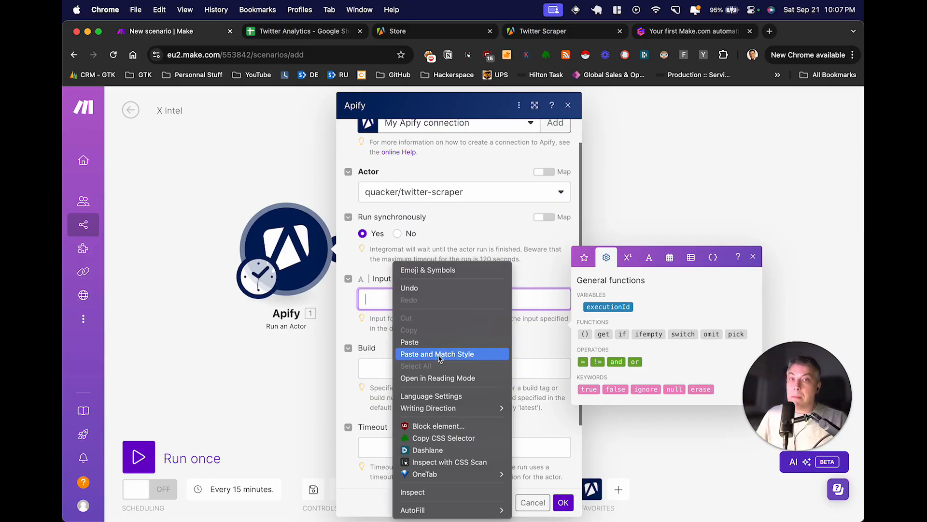
{"action": "left_click", "coordinate": [438, 356]}
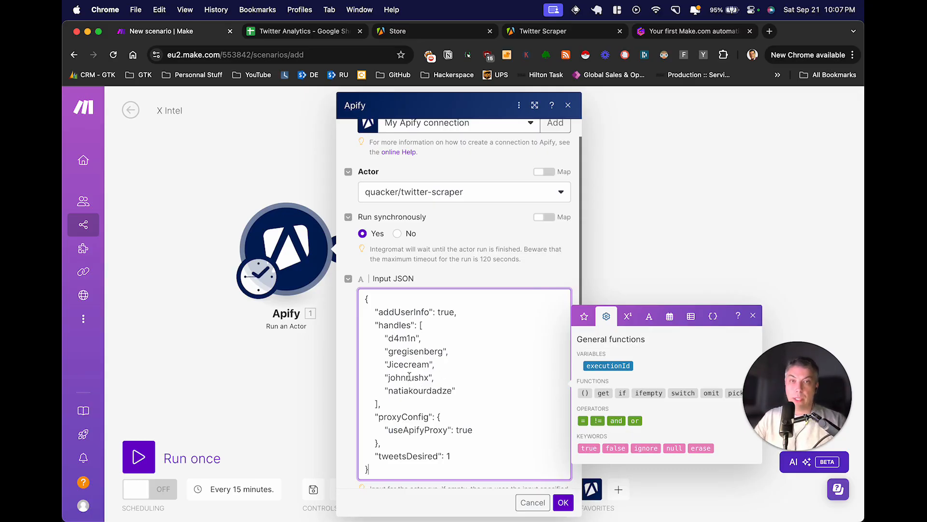
{"action": "scroll", "coordinate": [413, 369], "scroll_direction": "down", "scroll_amount": 1}
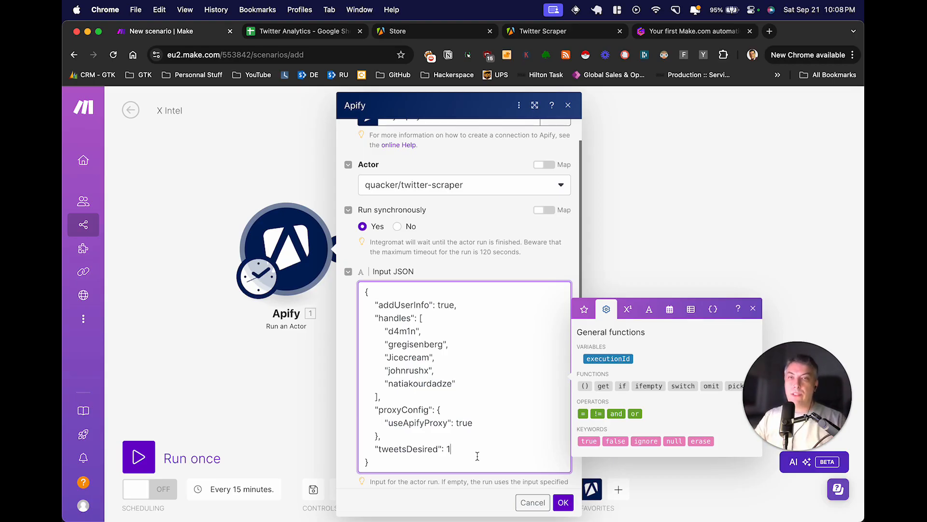
{"action": "left_click", "coordinate": [561, 503]}
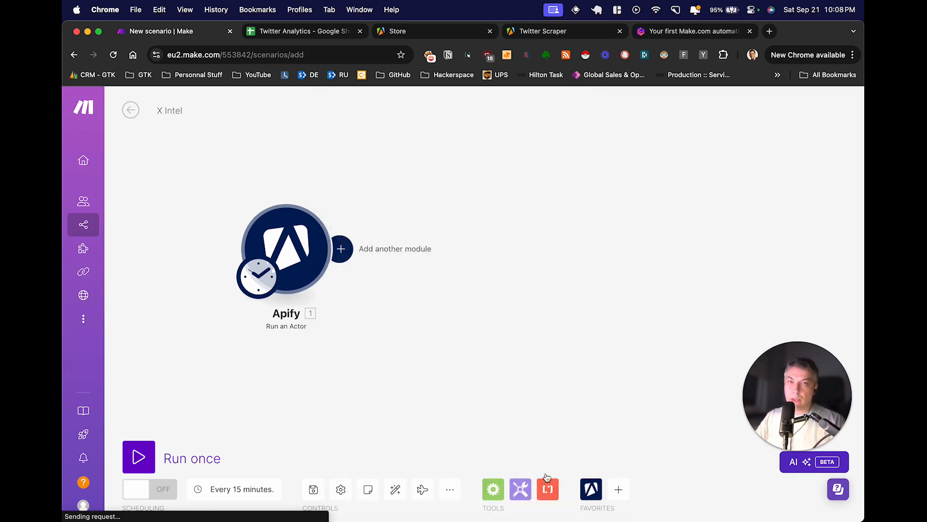
- Add an Apify Get Dataset Items module after the Run an Actor module
{"action": "left_click", "coordinate": [345, 251]}
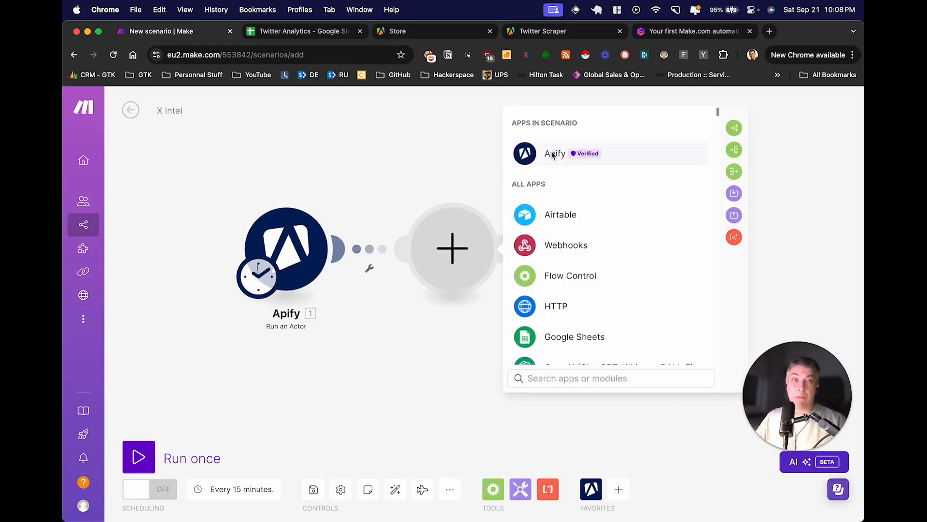
{"action": "left_click", "coordinate": [554, 153]}
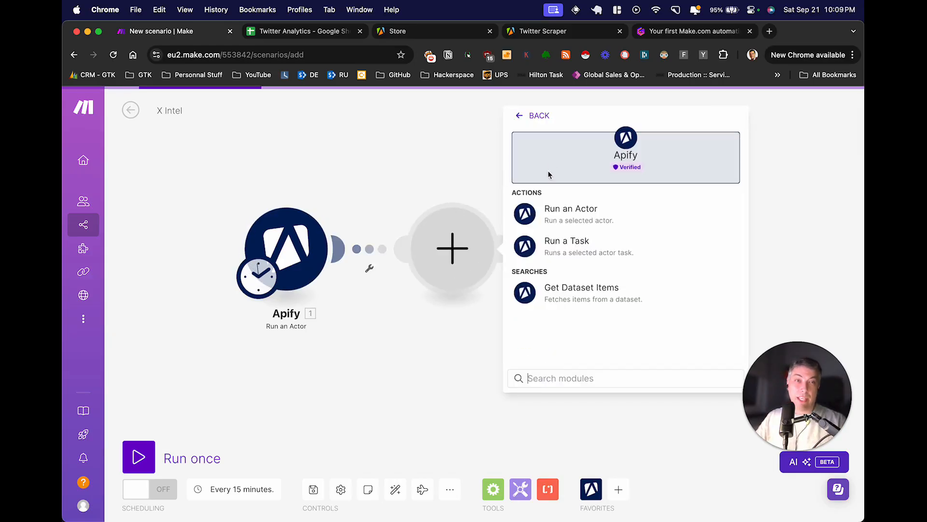
{"action": "left_click", "coordinate": [573, 297]}
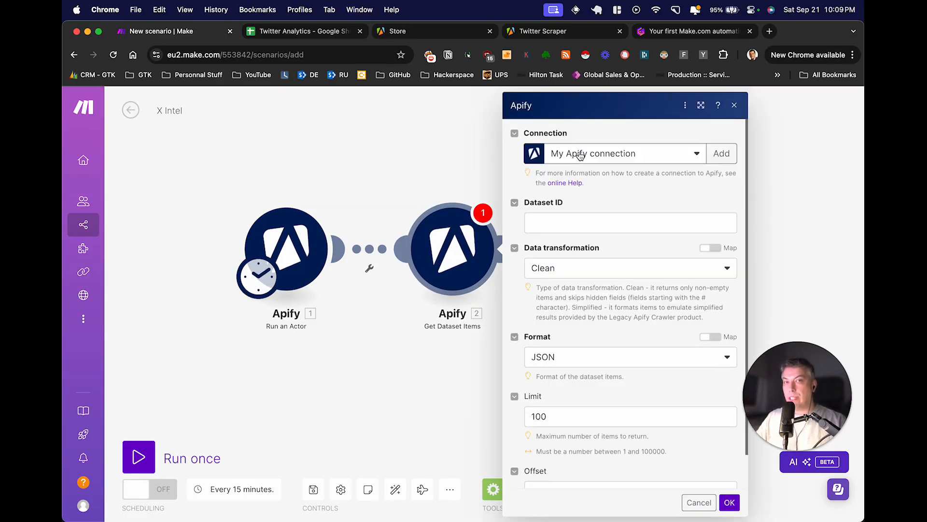
- Map the Dataset ID to defaultDatasetId from the Run an Actor module and save the Get Dataset Items settings
{"action": "left_click", "coordinate": [568, 222]}
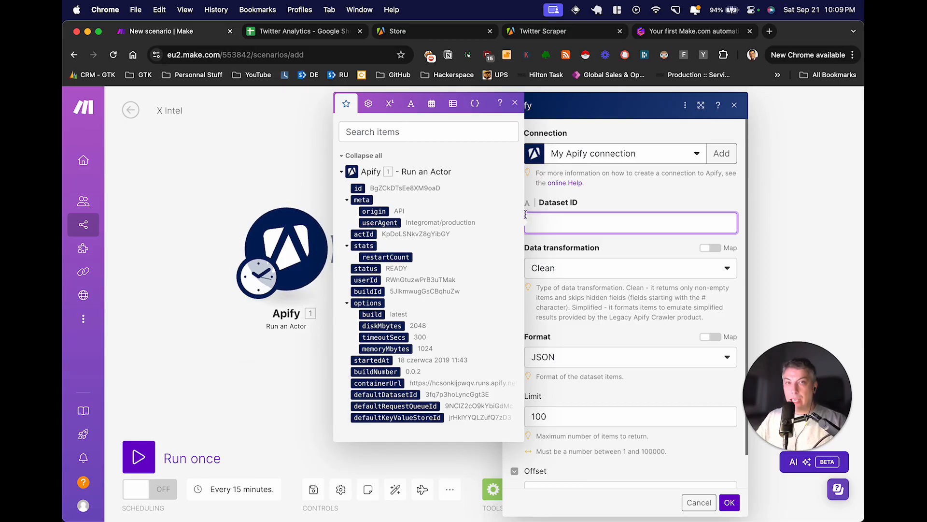
{"action": "left_click", "coordinate": [391, 136]}
{"action": "type", "text": "default"}
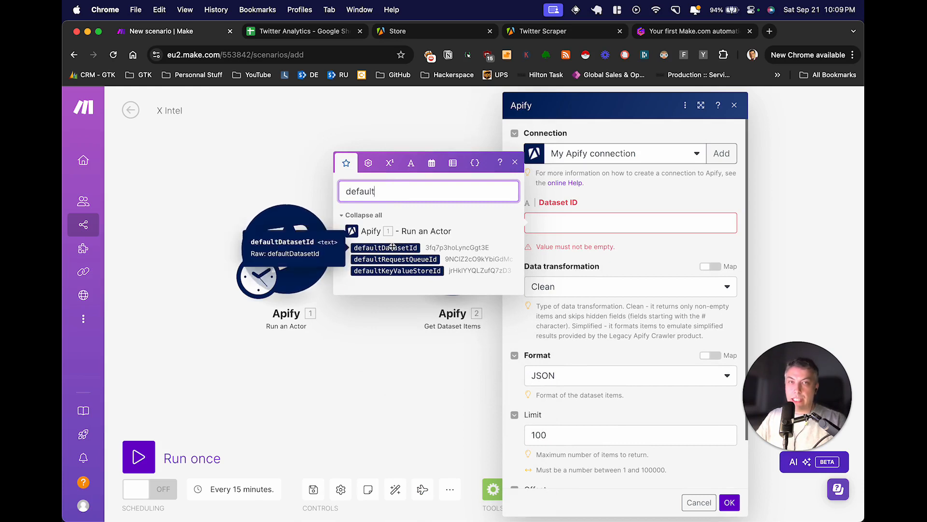
{"action": "left_click", "coordinate": [549, 223]}
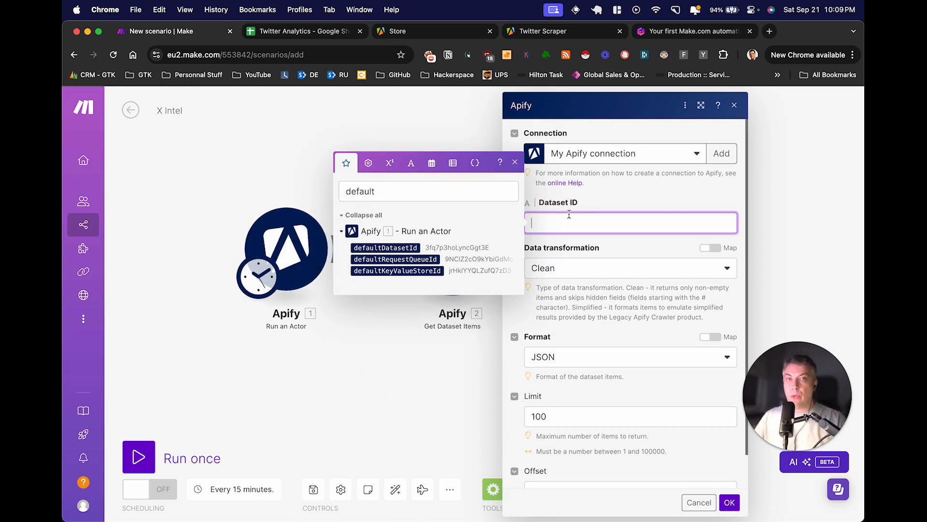
{"action": "left_click", "coordinate": [386, 247]}
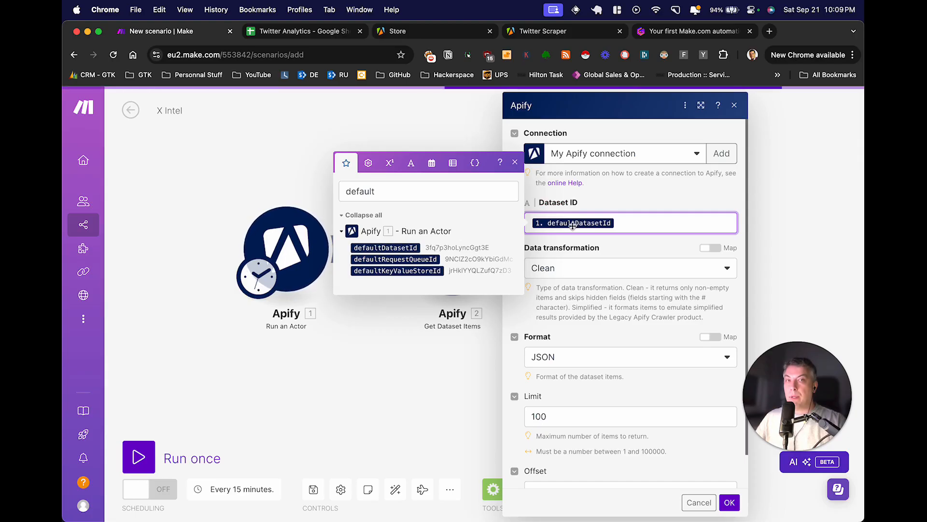
{"action": "scroll", "coordinate": [604, 236], "scroll_direction": "down", "scroll_amount": 2}
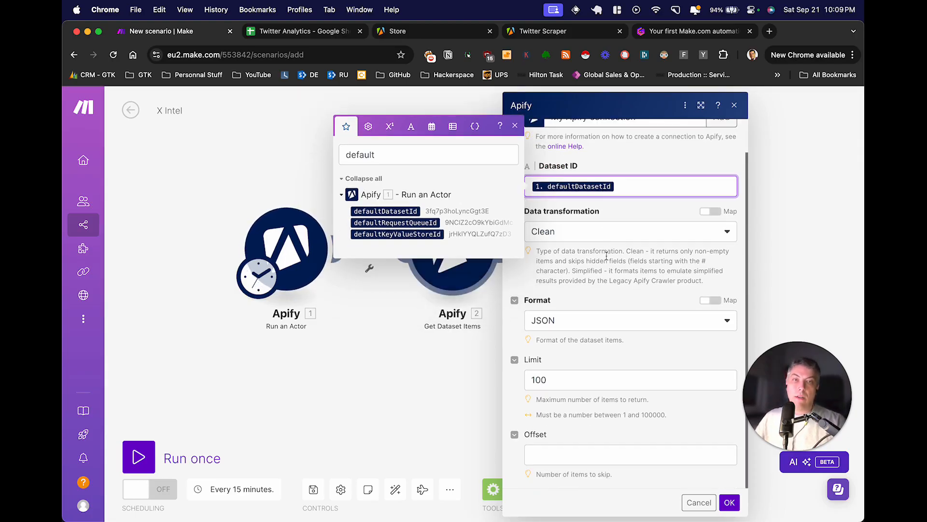
{"action": "left_click", "coordinate": [729, 503]}
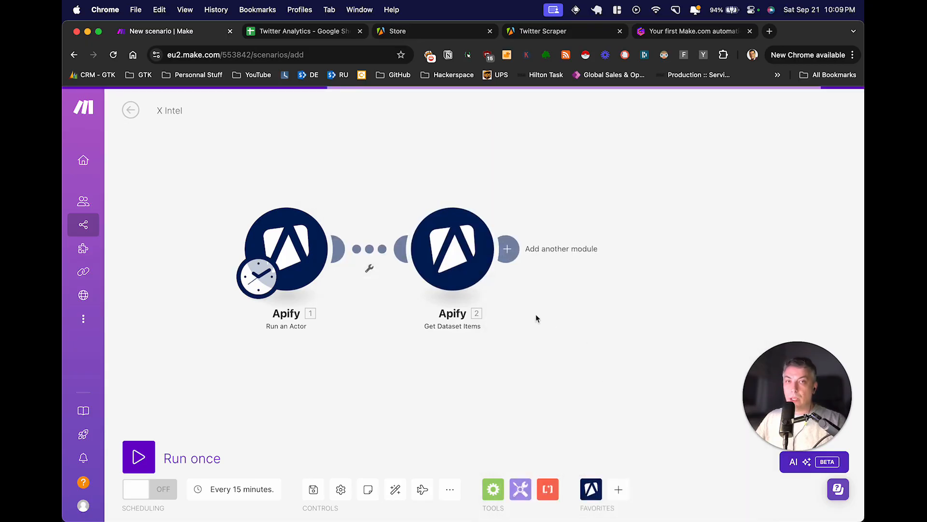
- Run the scenario once and examine the tweet data in the Get Dataset Items module's output bundles
{"action": "left_click", "coordinate": [145, 455]}
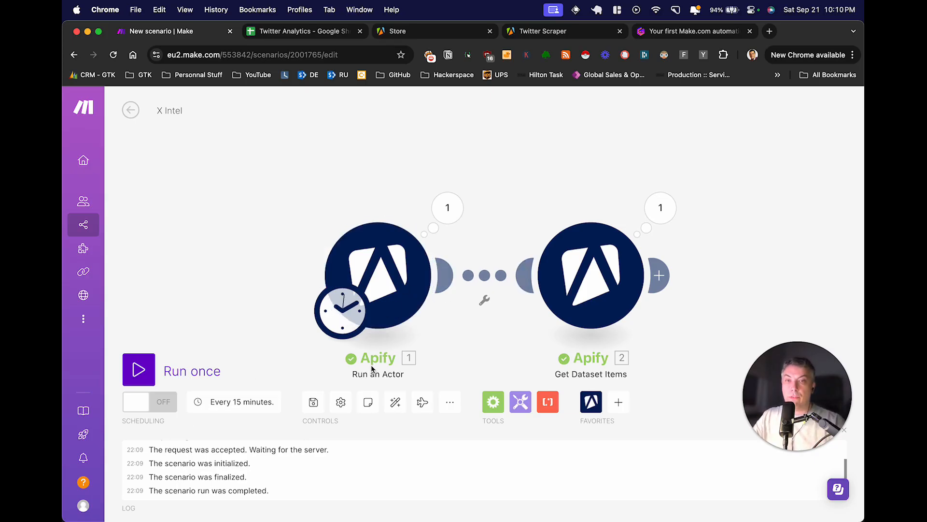
{"action": "left_click_drag", "start_coordinate": [381, 167], "coordinate": [255, 126]}
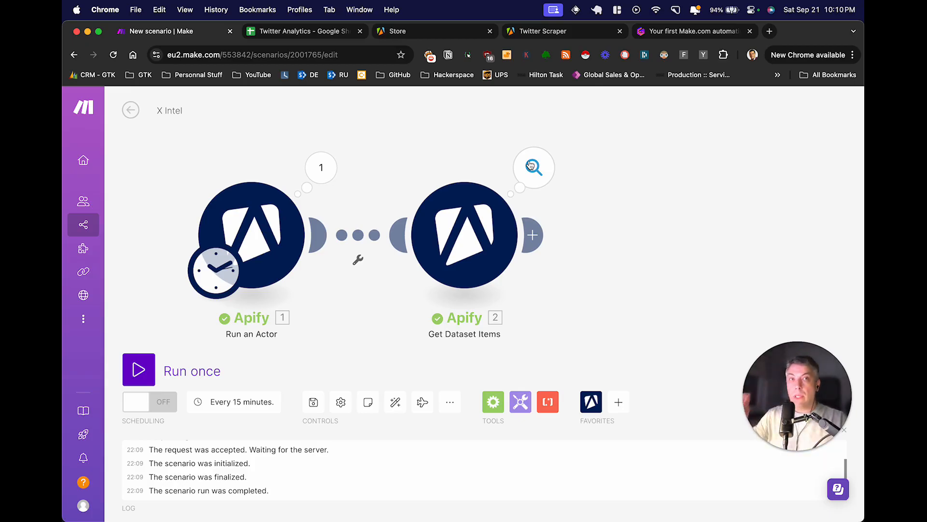
{"action": "left_click", "coordinate": [531, 165]}
{"action": "scroll", "coordinate": [695, 333], "scroll_direction": "down", "scroll_amount": 2}
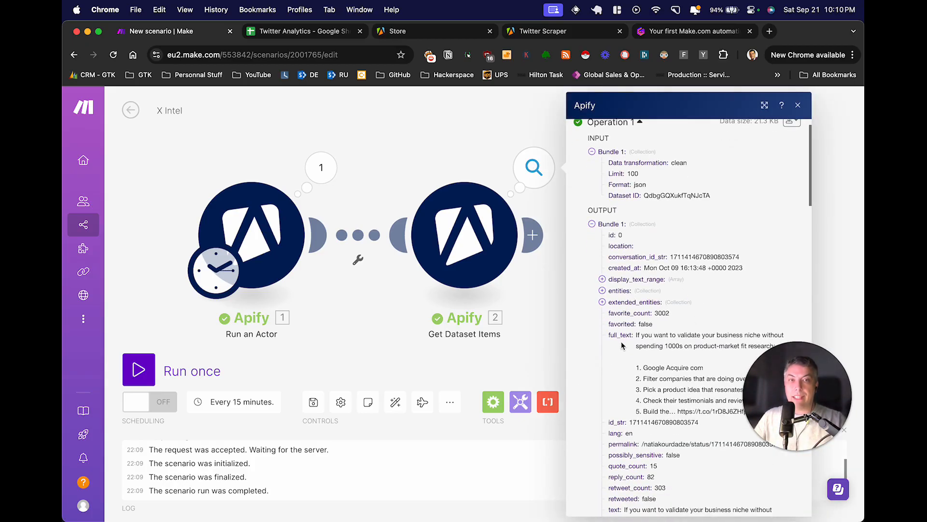
{"action": "scroll", "coordinate": [656, 342], "scroll_direction": "down", "scroll_amount": 2}
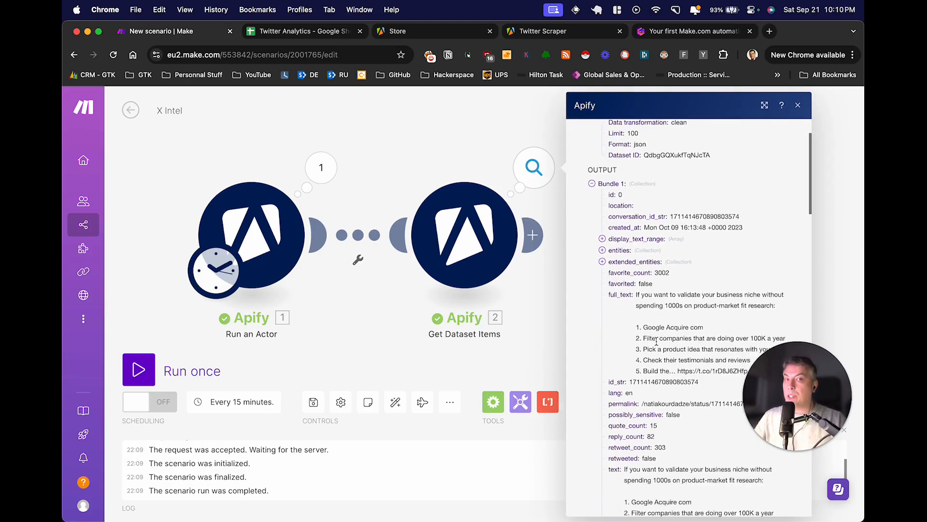
{"action": "scroll", "coordinate": [628, 280], "scroll_direction": "down", "scroll_amount": 2}
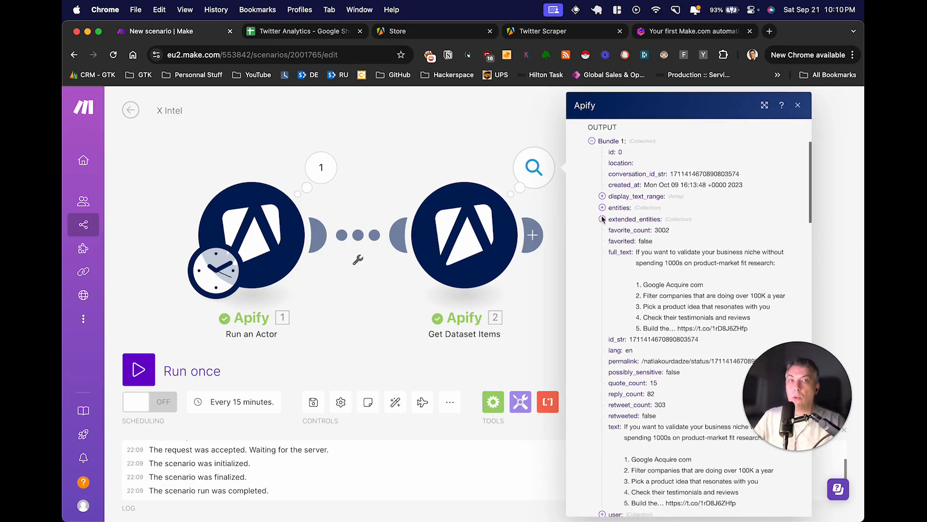
{"action": "scroll", "coordinate": [621, 260], "scroll_direction": "down", "scroll_amount": 5}
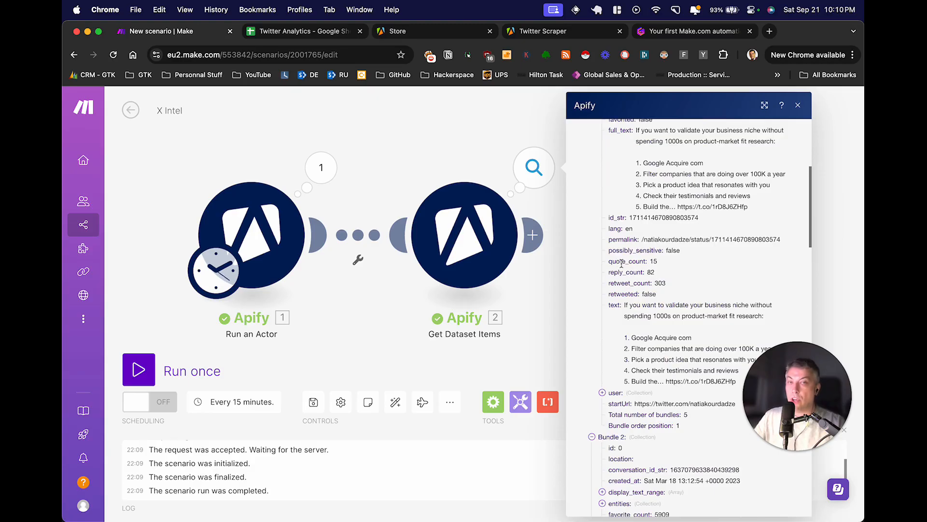
{"action": "scroll", "coordinate": [623, 263], "scroll_direction": "down", "scroll_amount": 3}
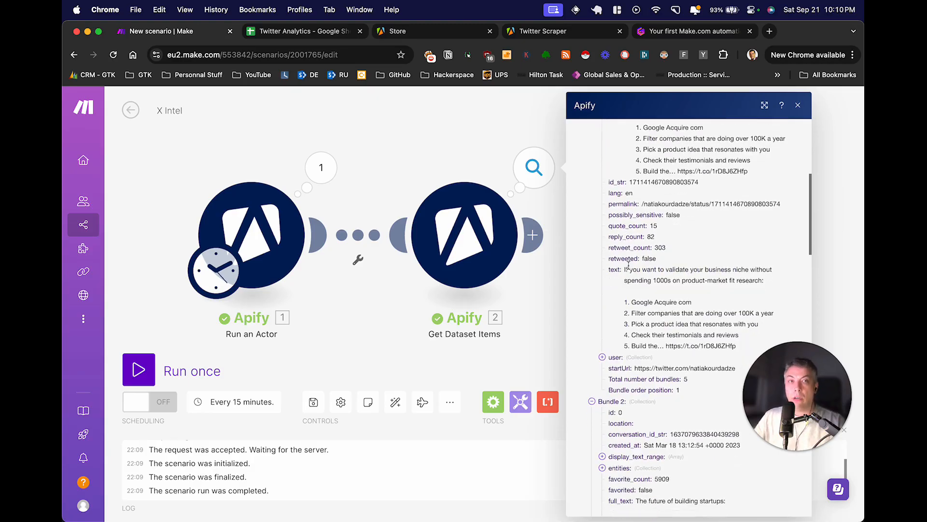
{"action": "left_click", "coordinate": [797, 105]}
- Add an OpenAI Create a Completion (Prompt) module after the Get Dataset Items module
{"action": "left_click_drag", "start_coordinate": [748, 183], "coordinate": [623, 176]}
{"action": "scroll", "coordinate": [621, 180], "scroll_direction": "down", "scroll_amount": 2}
{"action": "scroll", "coordinate": [635, 188], "scroll_direction": "down", "scroll_amount": 3}
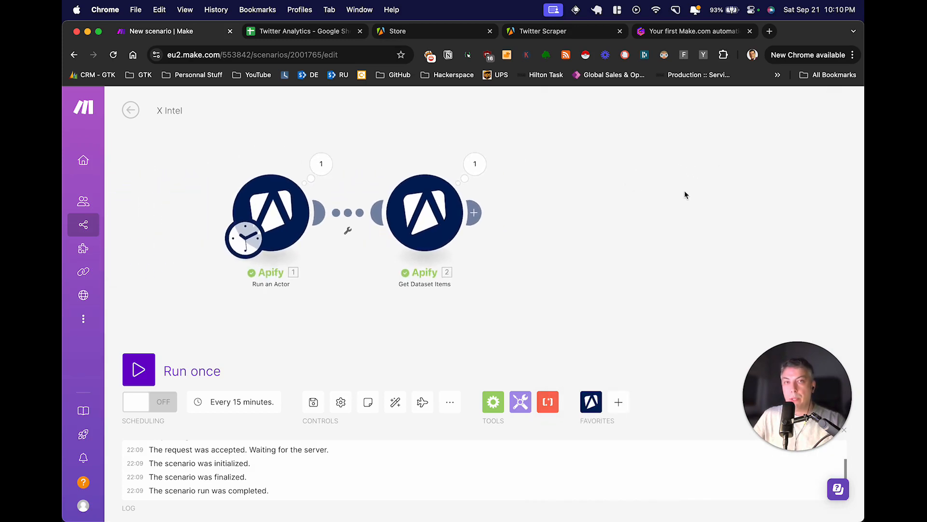
{"action": "left_click_drag", "start_coordinate": [685, 191], "coordinate": [579, 183]}
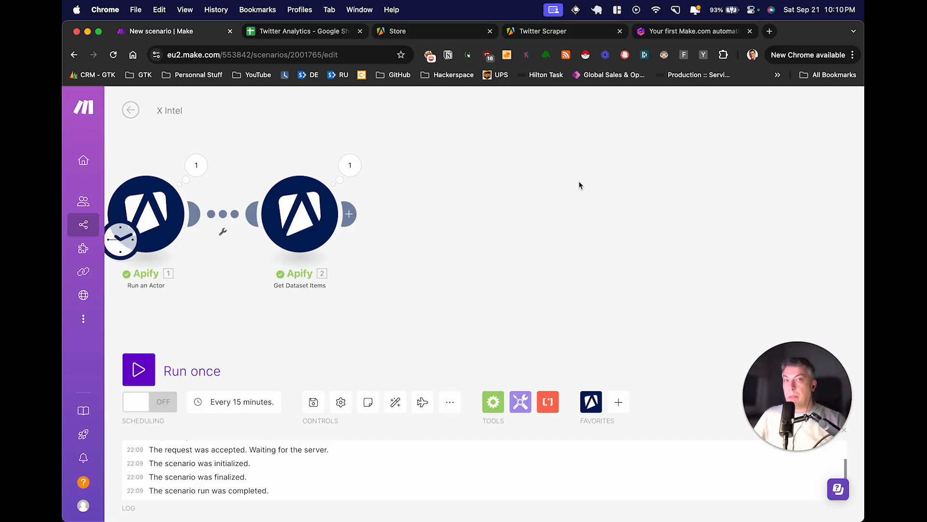
{"action": "left_click", "coordinate": [350, 214]}
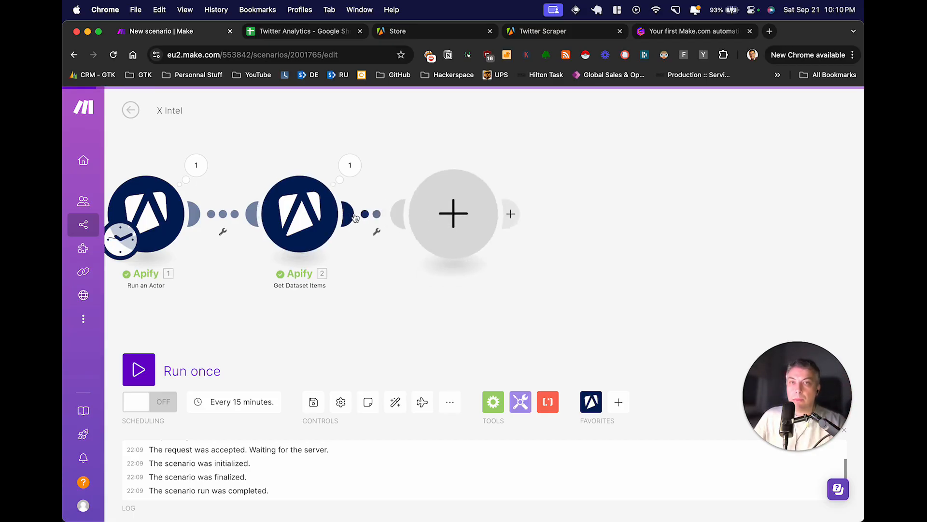
{"action": "scroll", "coordinate": [565, 246], "scroll_direction": "down", "scroll_amount": 2}
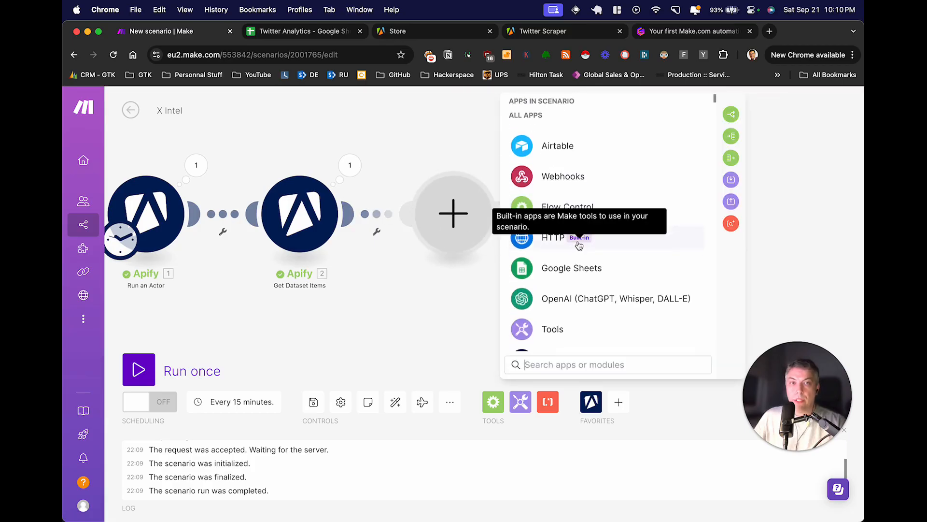
{"action": "left_click", "coordinate": [557, 301]}
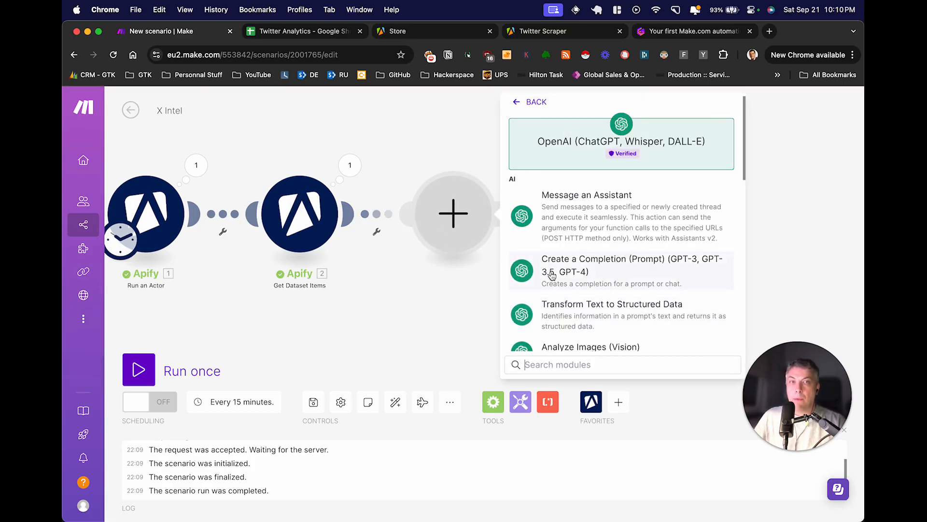
{"action": "left_click", "coordinate": [580, 273]}
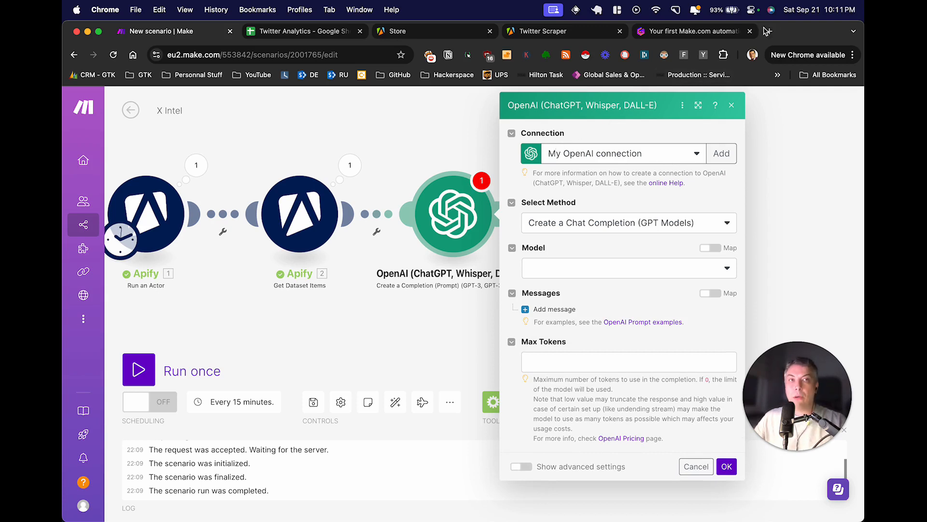
- Search Google for "plateform openai" in a new browser tab and open the OpenAI API platform site
{"action": "key", "text": "super+t"}
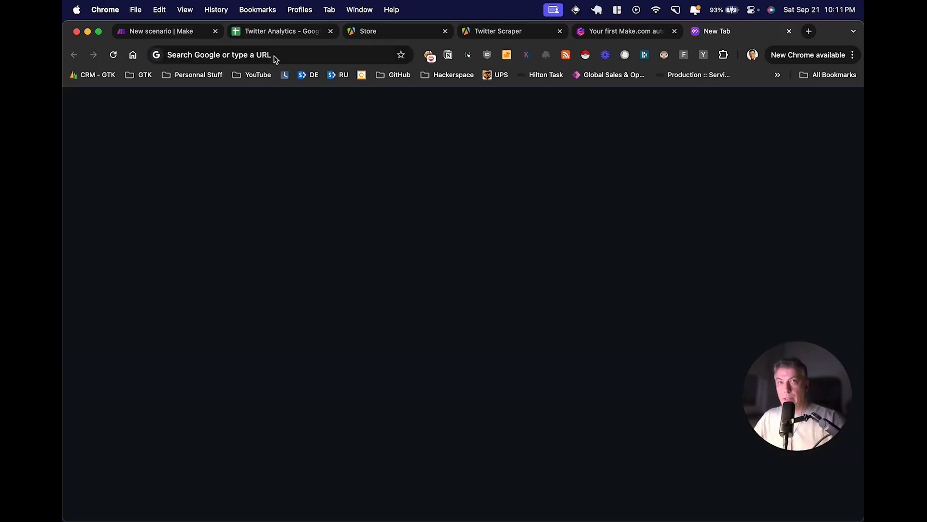
{"action": "left_click", "coordinate": [274, 56]}
{"action": "type", "text": "platef"}
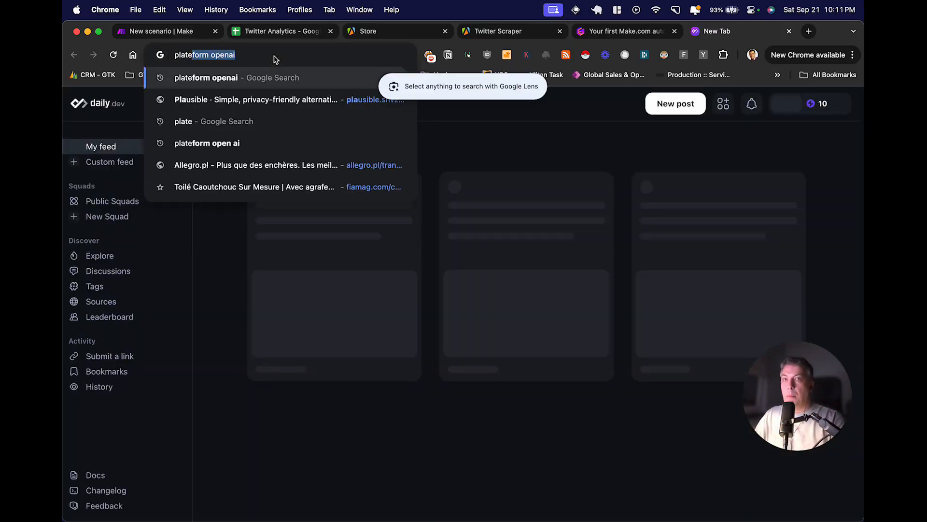
{"action": "key", "text": "Return"}
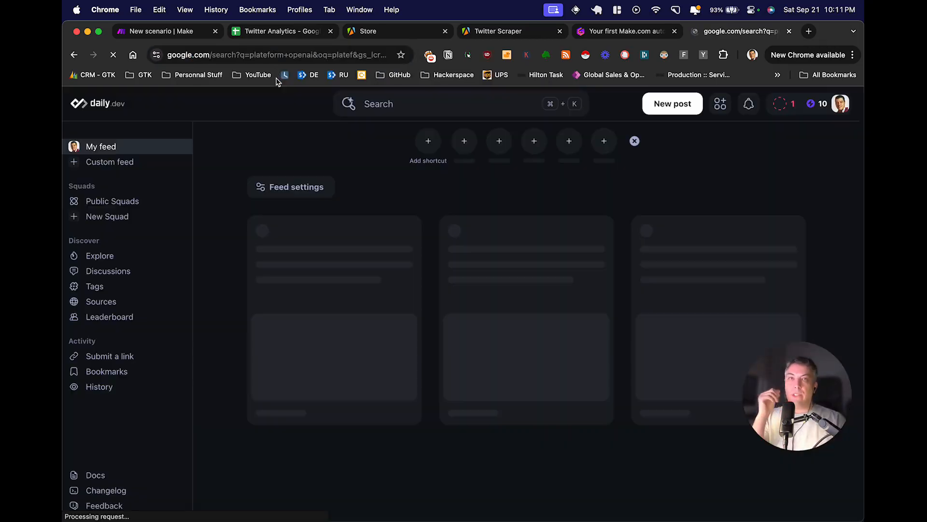
{"action": "left_click", "coordinate": [269, 55]}
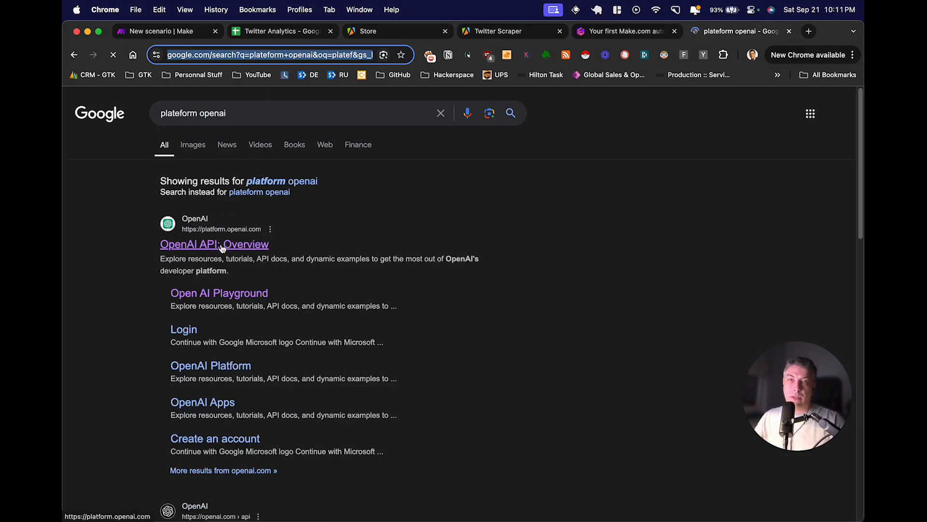
{"action": "left_click", "coordinate": [222, 248]}
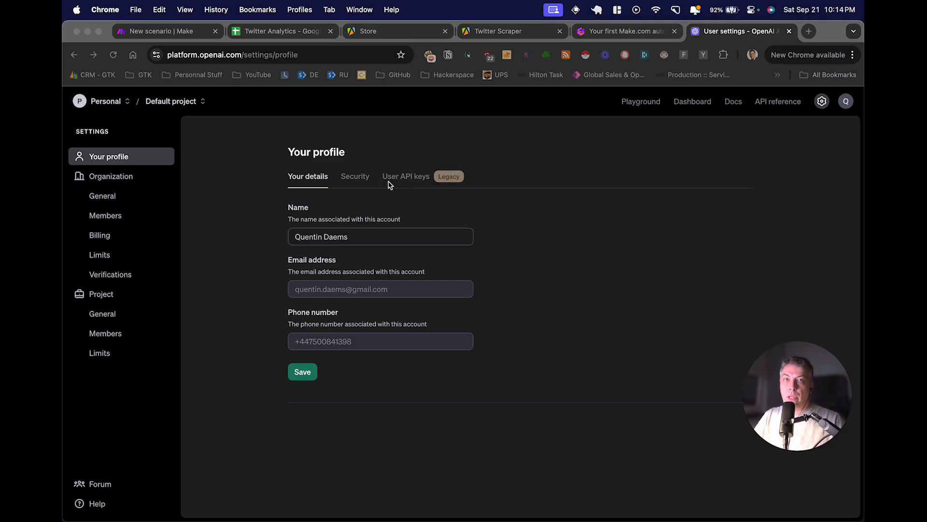
- Compare Make's OpenAI connection form with the Organization ID field in OpenAI's organization settings, and close the form without saving
{"action": "left_click", "coordinate": [184, 31]}
{"action": "left_click", "coordinate": [183, 31]}
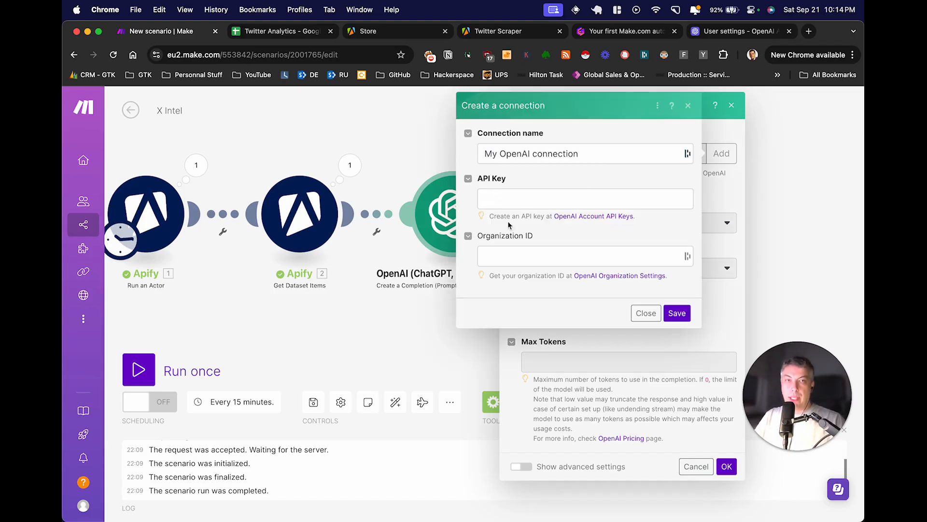
{"action": "left_click", "coordinate": [523, 256]}
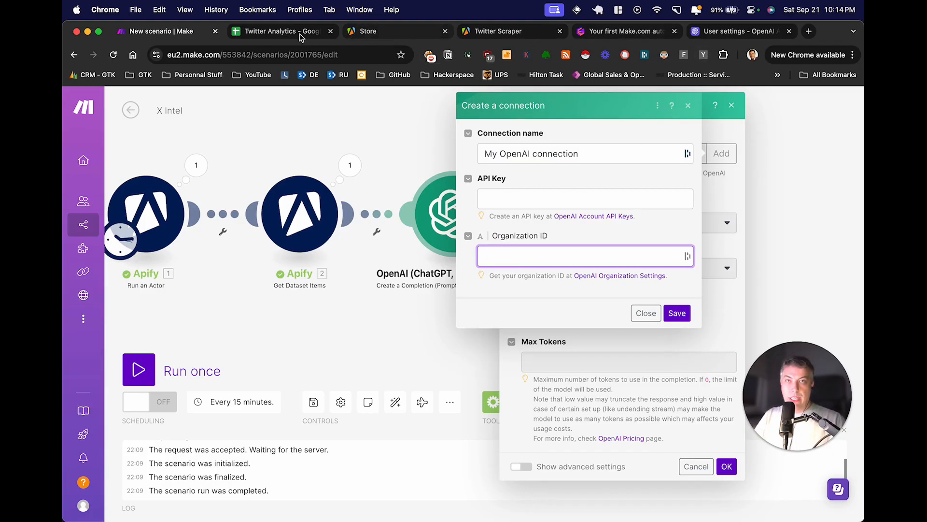
{"action": "left_click", "coordinate": [724, 37]}
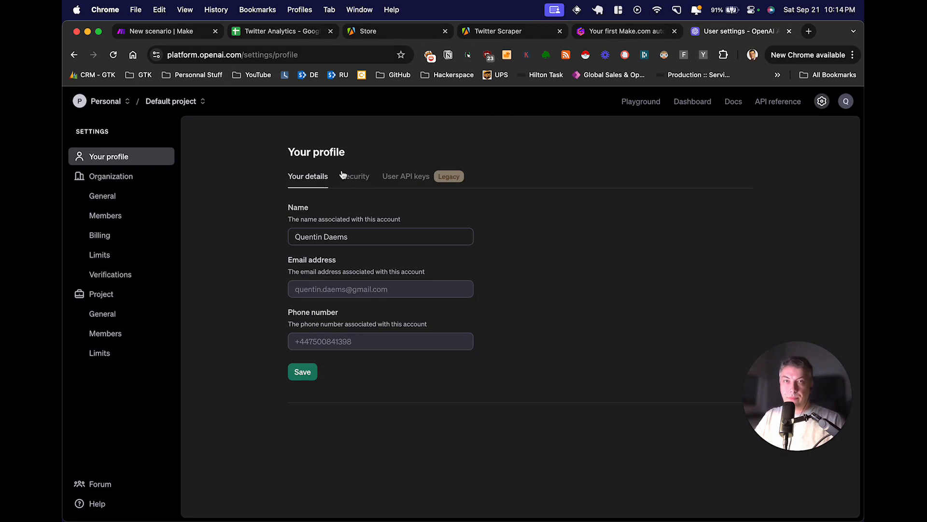
{"action": "left_click", "coordinate": [120, 175]}
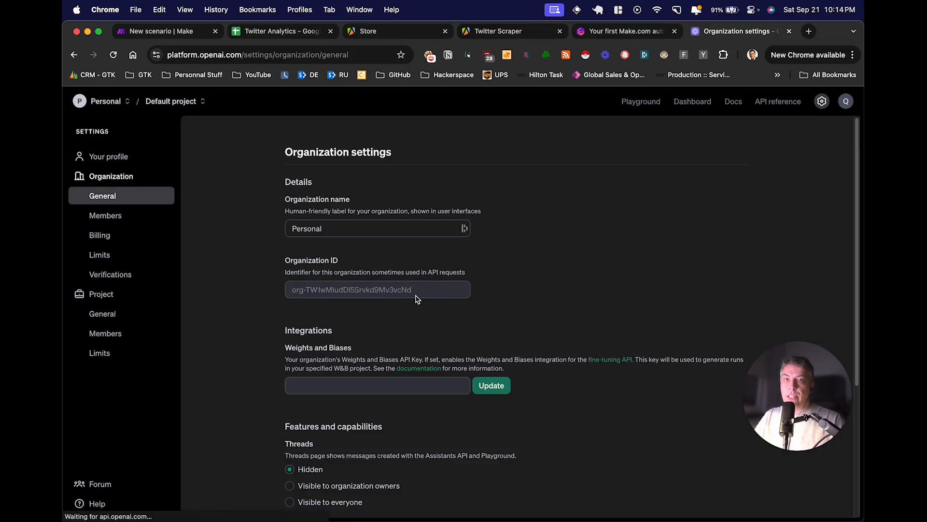
{"action": "left_click", "coordinate": [189, 35]}
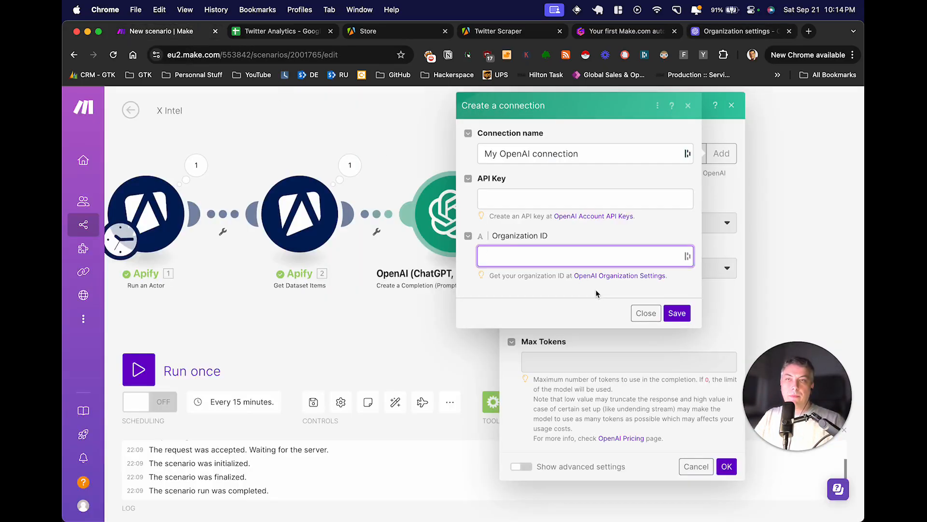
{"action": "left_click", "coordinate": [644, 313]}
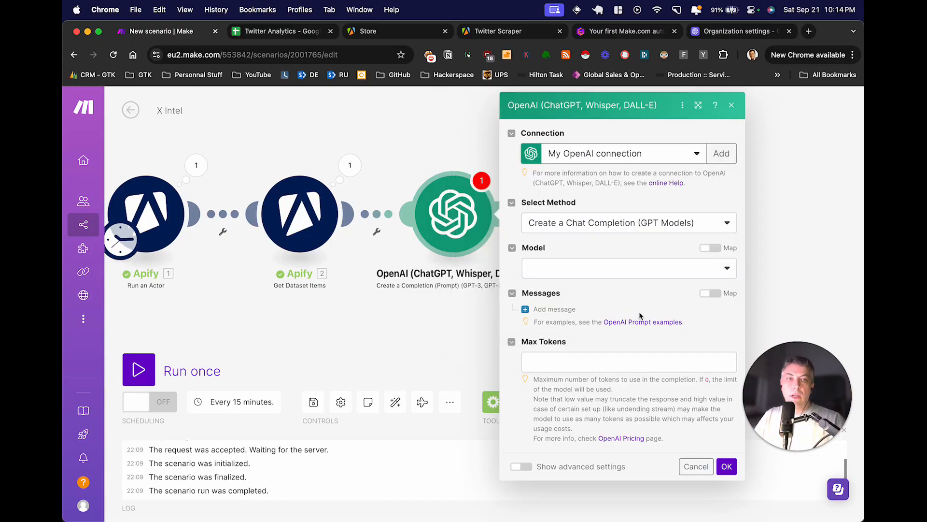
- Set the OpenAI module's method to Create a Chat Completion (GPT Models) and its model to gpt-4o (system)
{"action": "left_click", "coordinate": [612, 225]}
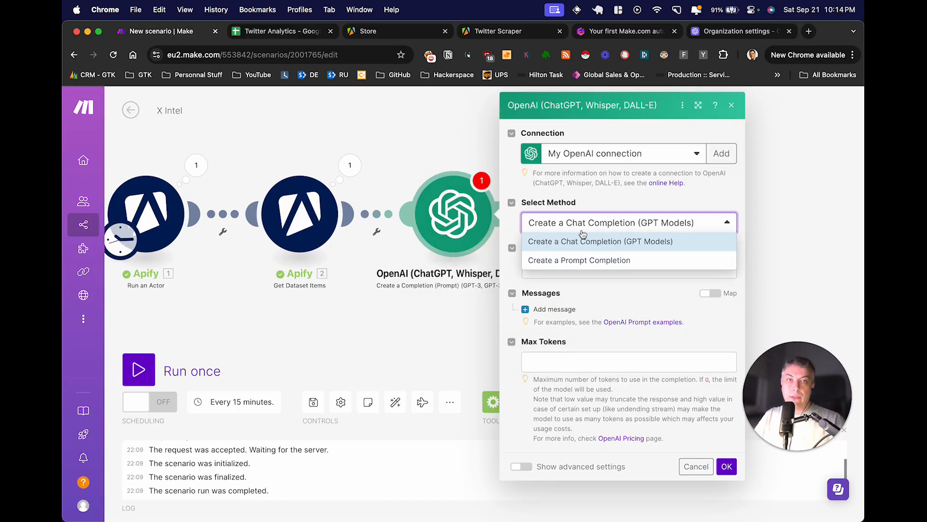
{"action": "left_click", "coordinate": [630, 245]}
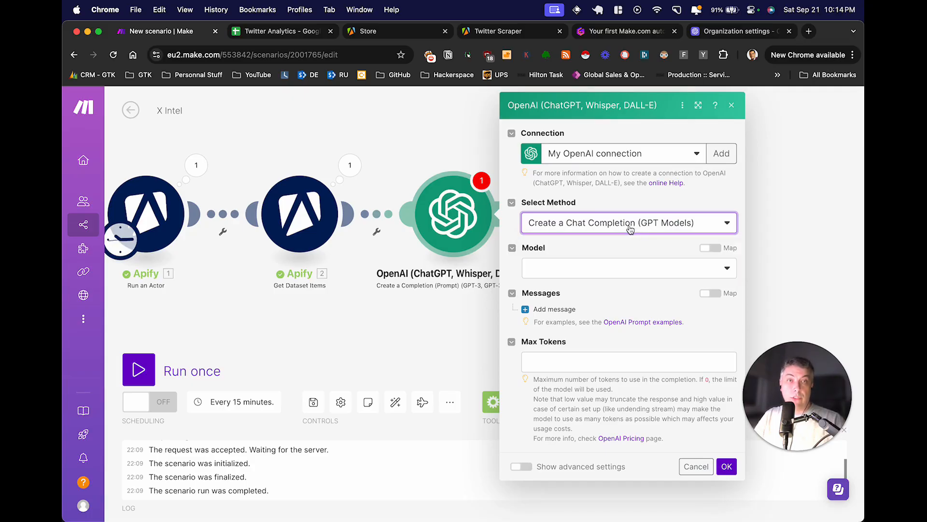
{"action": "left_click", "coordinate": [572, 269]}
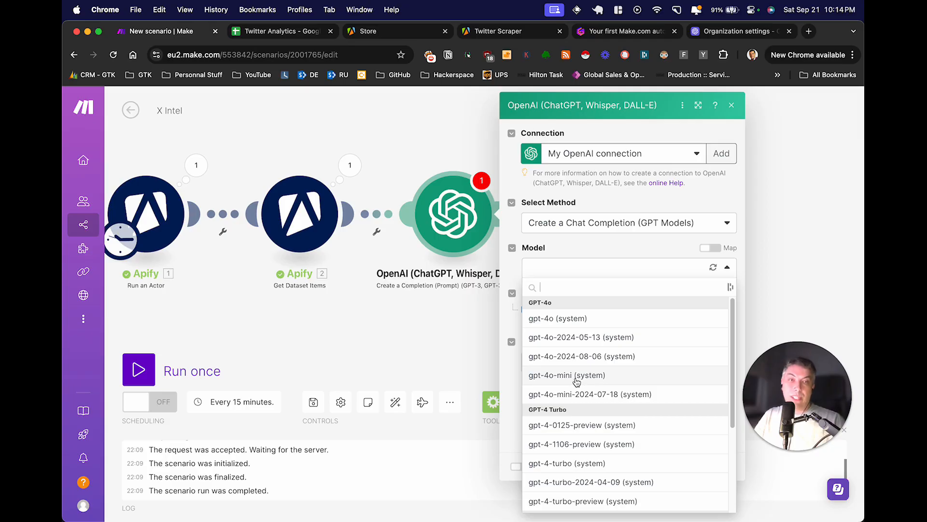
{"action": "left_click", "coordinate": [564, 319]}
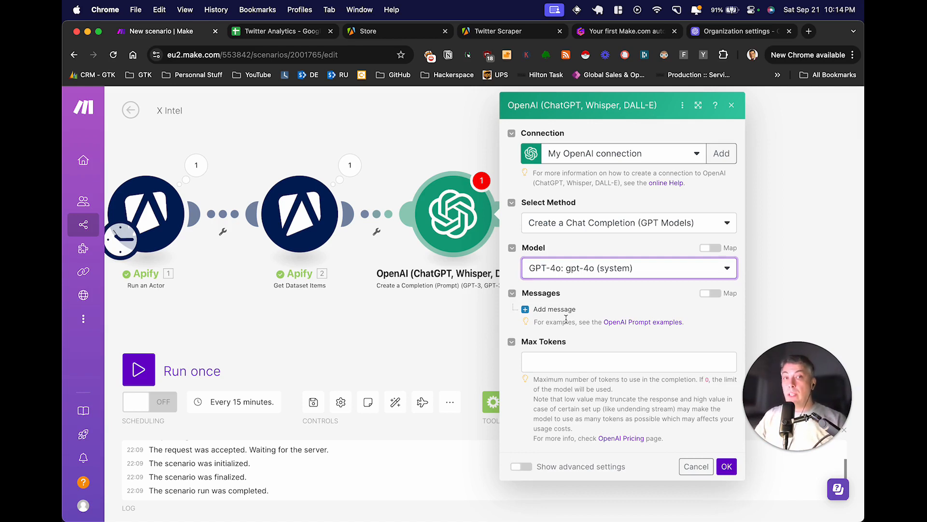
- Add a first message to the OpenAI module and set its role to System
{"action": "left_click", "coordinate": [525, 309]}
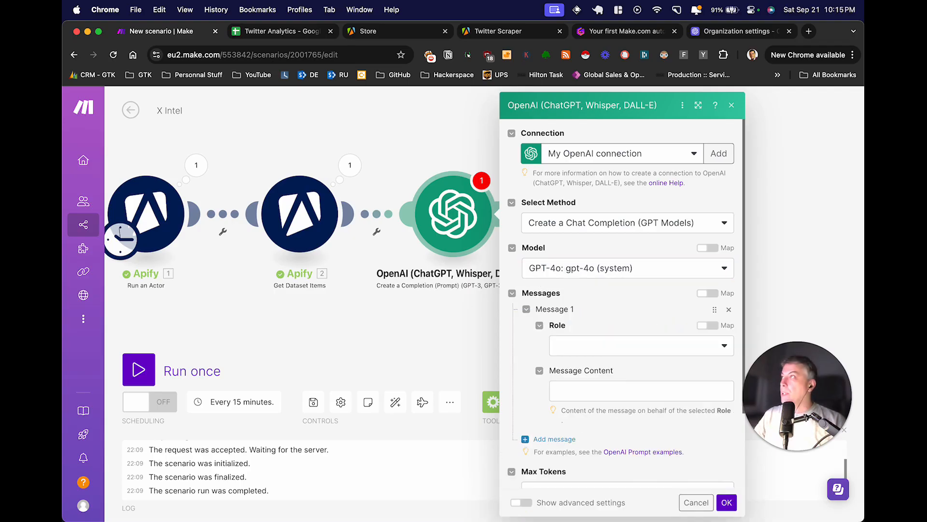
{"action": "left_click", "coordinate": [620, 351]}
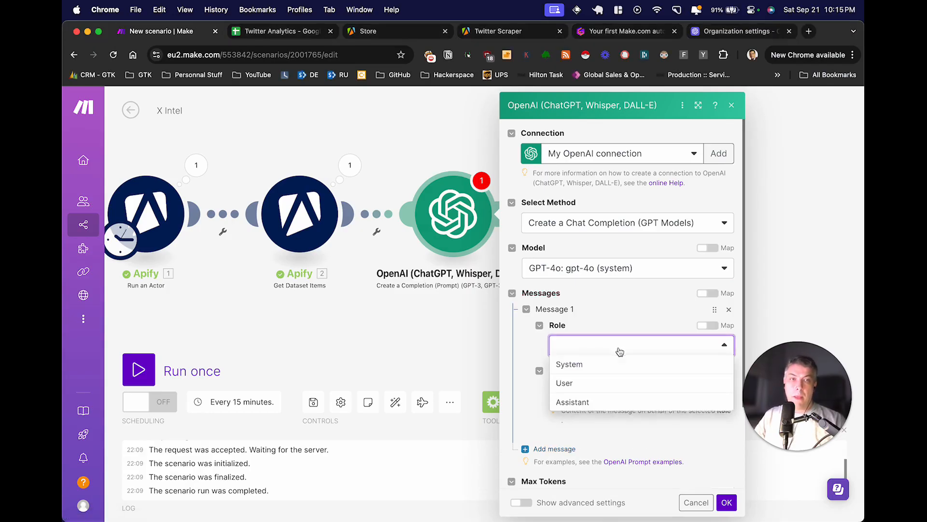
{"action": "left_click", "coordinate": [586, 382]}
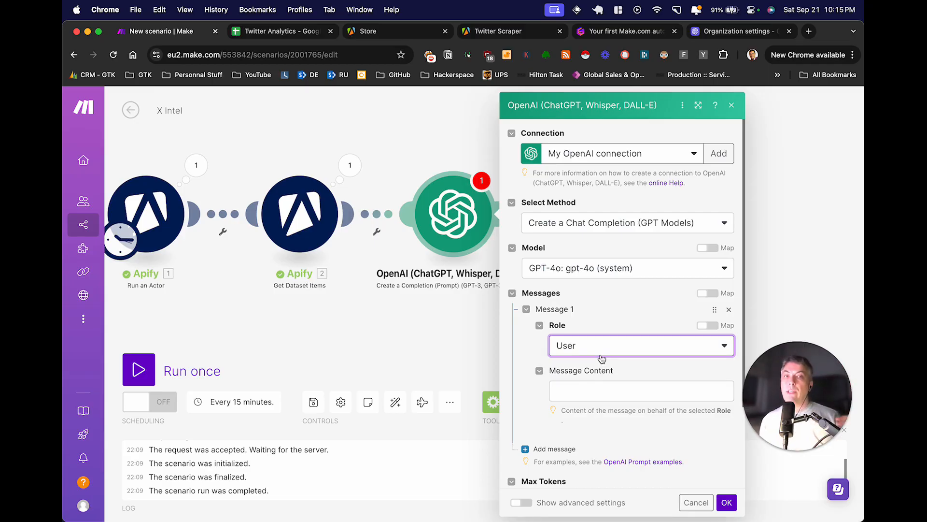
{"action": "left_click", "coordinate": [604, 352]}
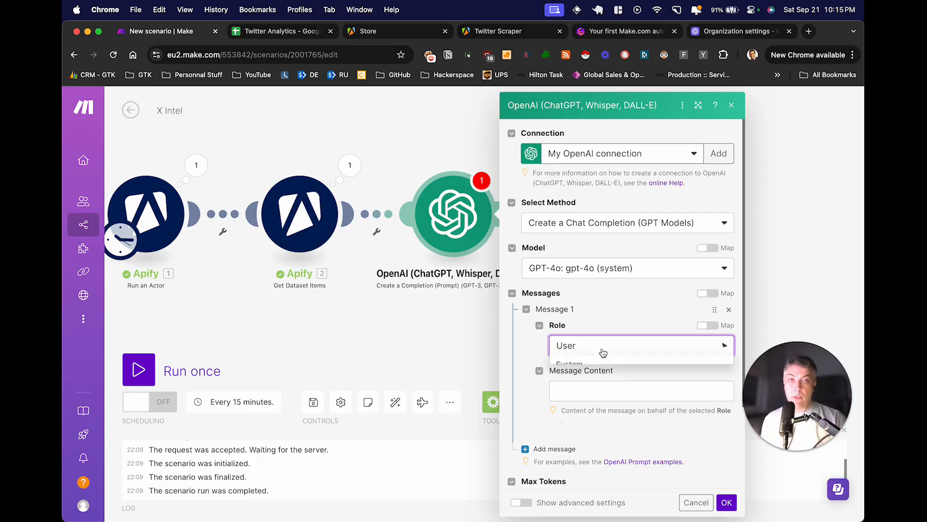
{"action": "left_click", "coordinate": [570, 364]}
- Enter "You are an intelligent assistant, your role is to help me improve my short form content." as Message 1's content
{"action": "left_click", "coordinate": [584, 390]}
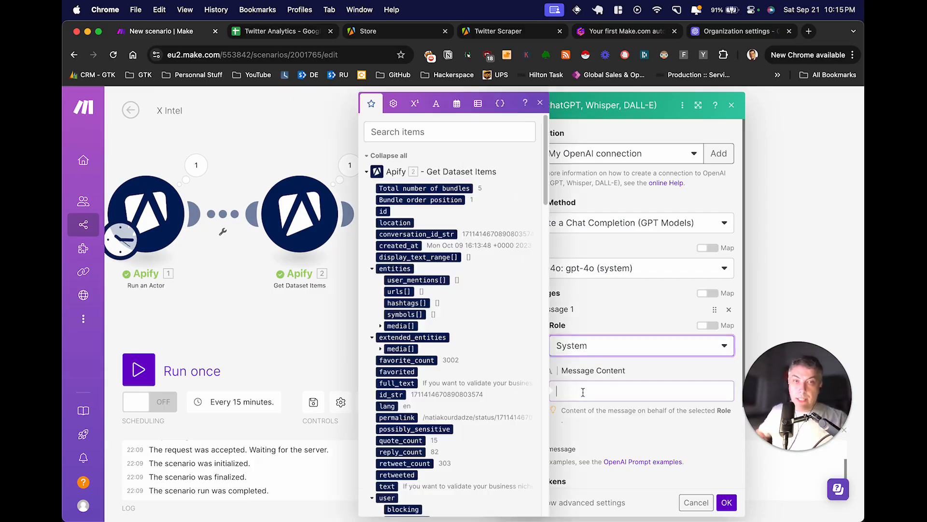
{"action": "type", "text": "You are an i"}
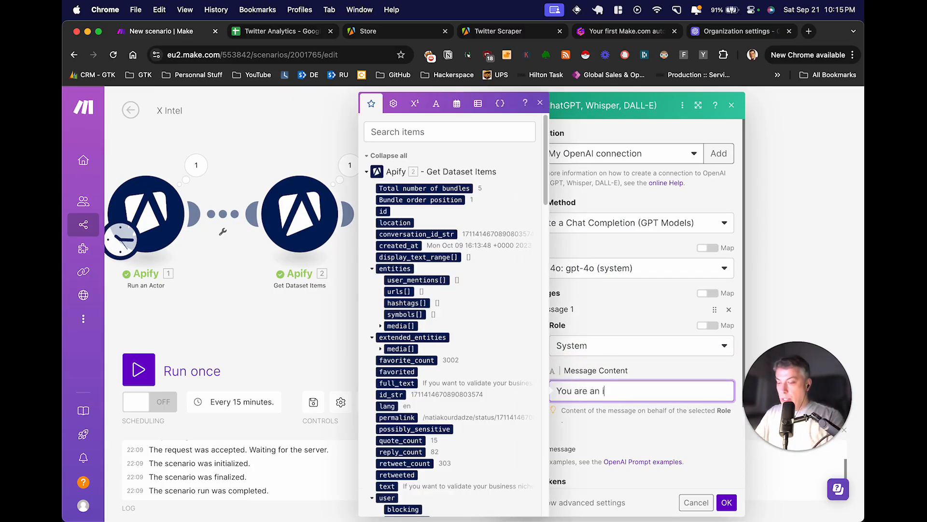
{"action": "type", "text": "ntelligent "}
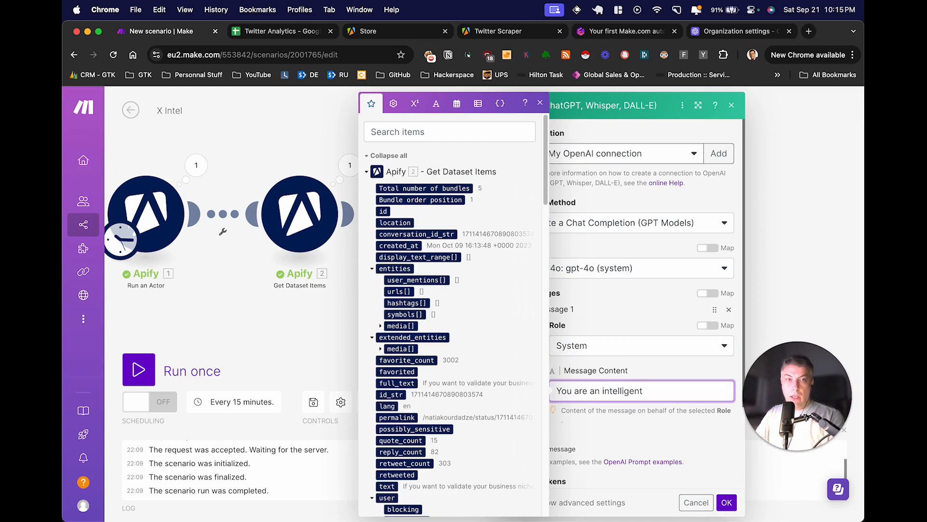
{"action": "type", "text": "assistant, y"}
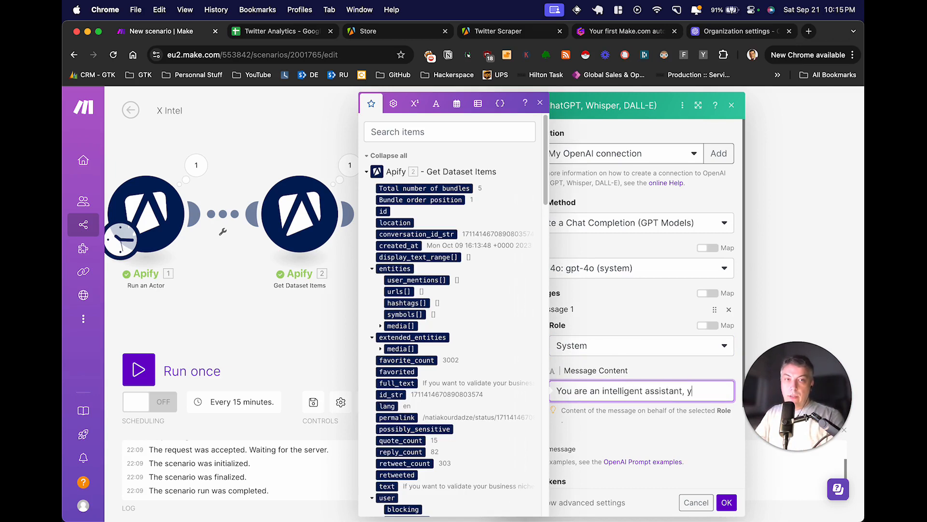
{"action": "type", "text": "our role is tyo"}
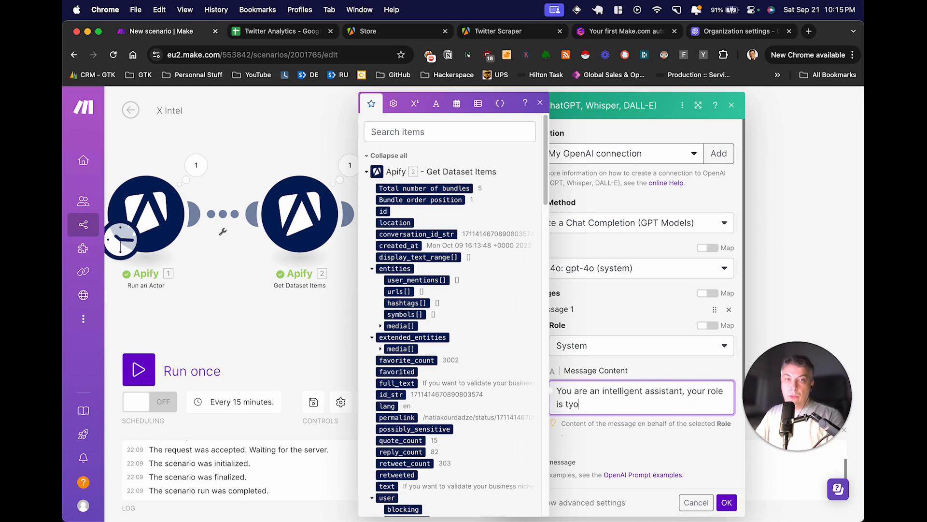
{"action": "key", "text": "BackSpace"}
{"action": "key", "text": "BackSpace"}
{"action": "type", "text": "o help"}
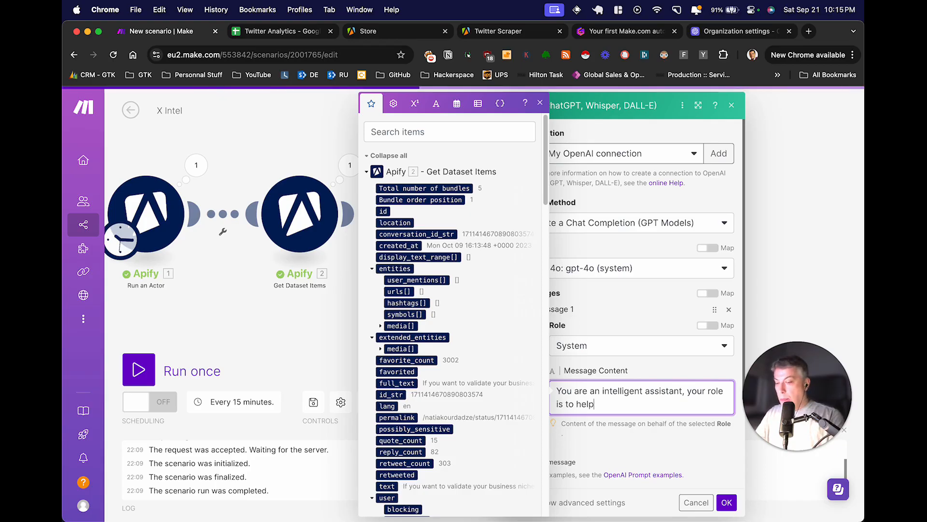
{"action": "type", "text": " me improve my shor"}
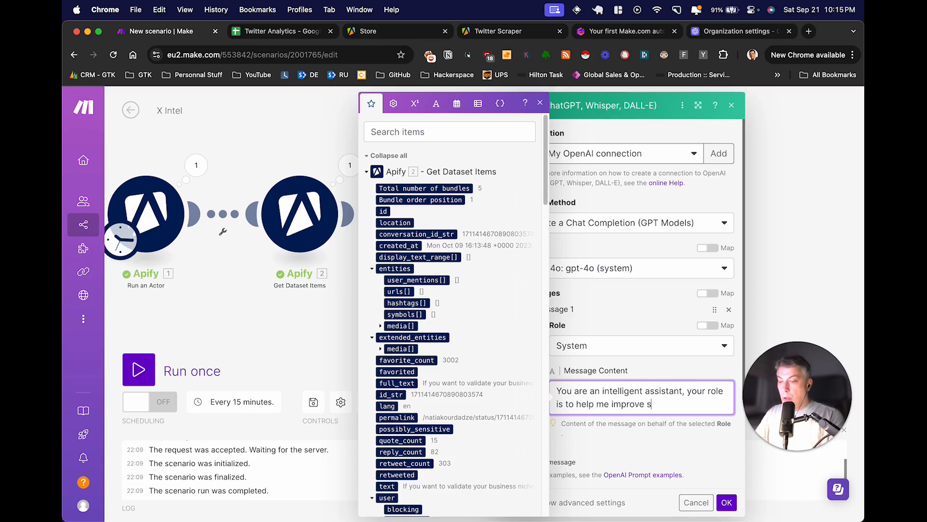
{"action": "type", "text": "t terms"}
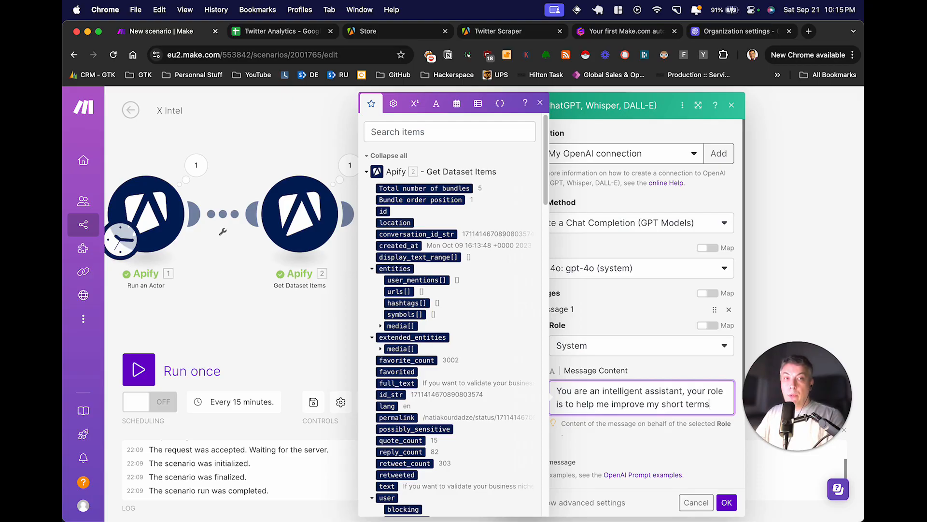
{"action": "type", "text": " content."}
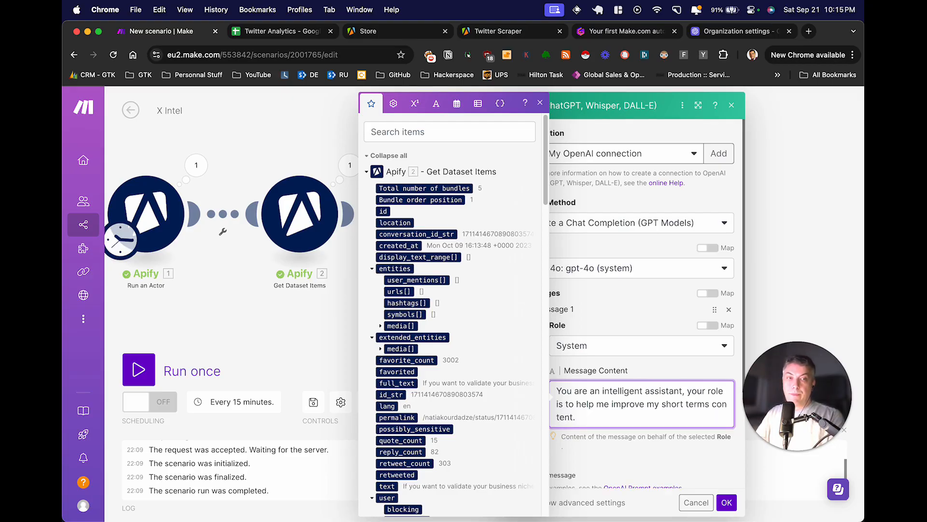
{"action": "key", "text": "BackSpace"}
{"action": "key", "text": "BackSpace"}
{"action": "key", "text": "BackSpace"}
{"action": "key", "text": "BackSpace"}
{"action": "key", "text": "BackSpace"}
{"action": "key", "text": "BackSpace"}
{"action": "key", "text": "BackSpace"}
{"action": "key", "text": "BackSpace"}
{"action": "key", "text": "BackSpace"}
{"action": "key", "text": "BackSpace"}
{"action": "key", "text": "BackSpace"}
{"action": "key", "text": "BackSpace"}
{"action": "key", "text": "BackSpace"}
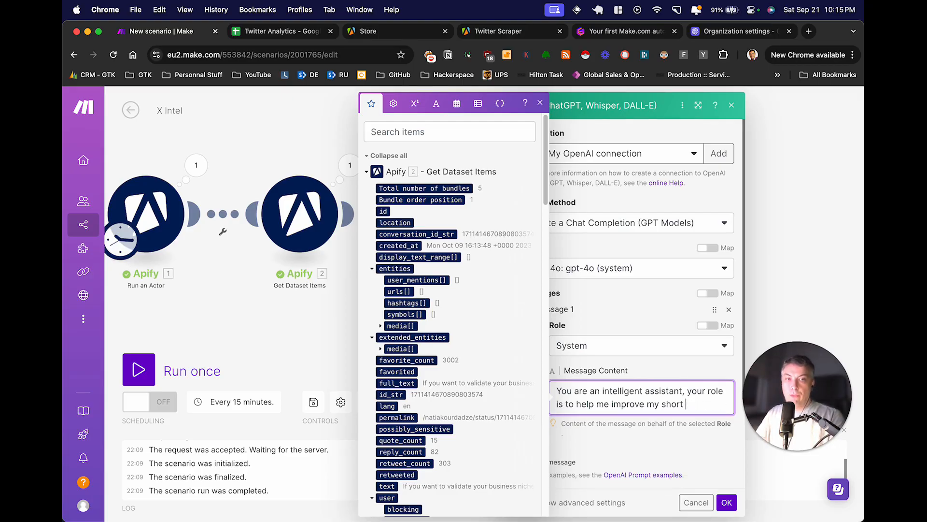
{"action": "type", "text": "fort"}
{"action": "key", "text": "BackSpace"}
{"action": "type", "text": "m content."}
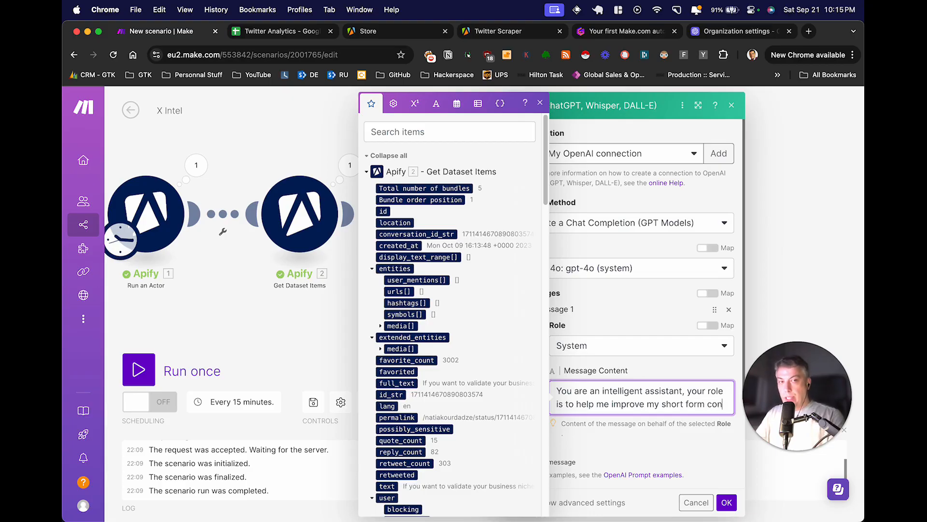
{"action": "left_click", "coordinate": [541, 103]}
- Add a second message to the OpenAI module and set its role to User
{"action": "scroll", "coordinate": [598, 348], "scroll_direction": "down", "scroll_amount": 1}
{"action": "scroll", "coordinate": [639, 404], "scroll_direction": "down", "scroll_amount": 1}
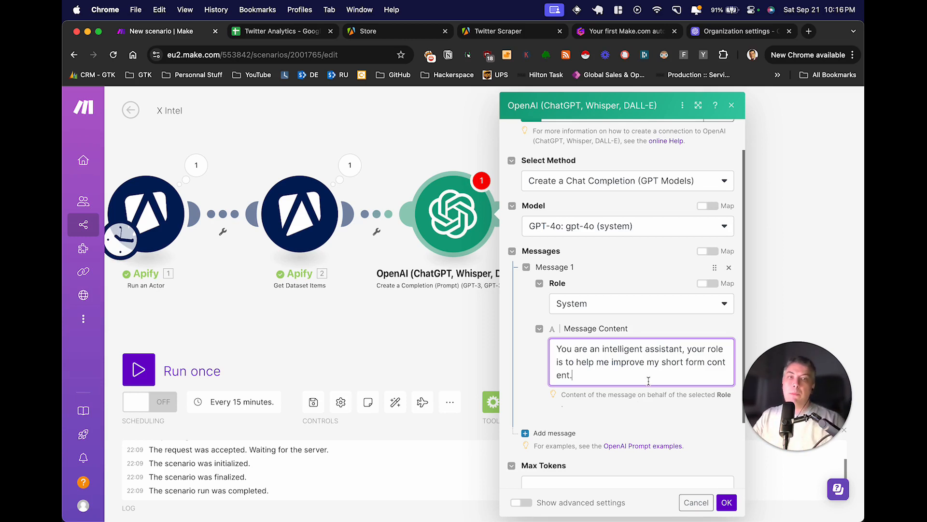
{"action": "scroll", "coordinate": [649, 376], "scroll_direction": "down", "scroll_amount": 1}
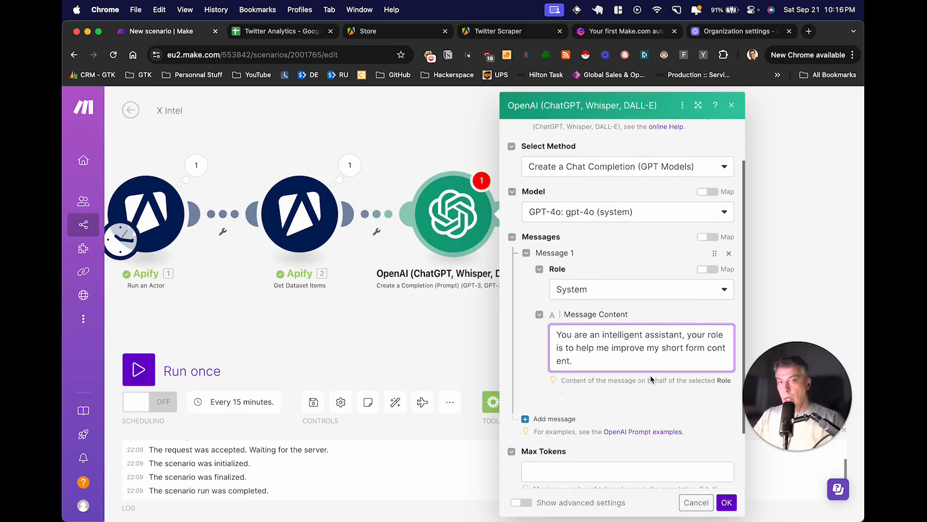
{"action": "scroll", "coordinate": [612, 375], "scroll_direction": "down", "scroll_amount": 1}
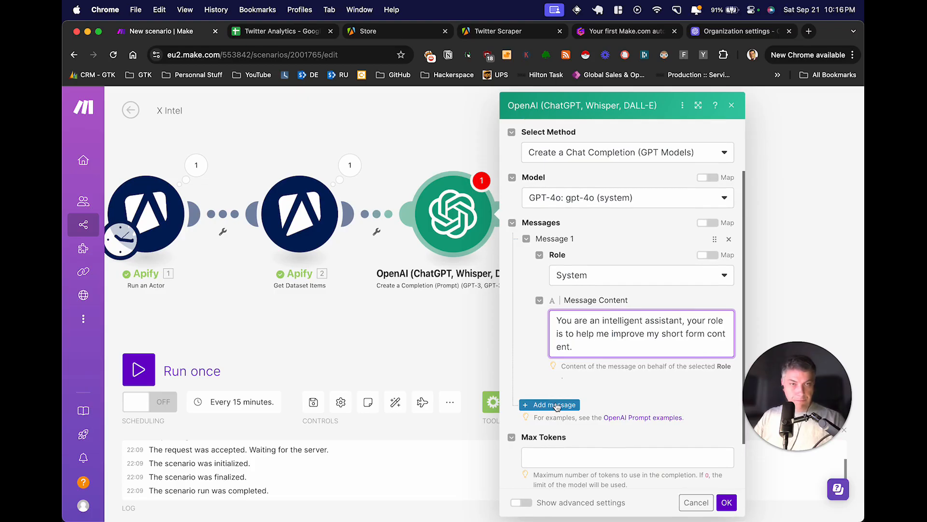
{"action": "left_click", "coordinate": [555, 405]}
{"action": "scroll", "coordinate": [581, 392], "scroll_direction": "down", "scroll_amount": 5}
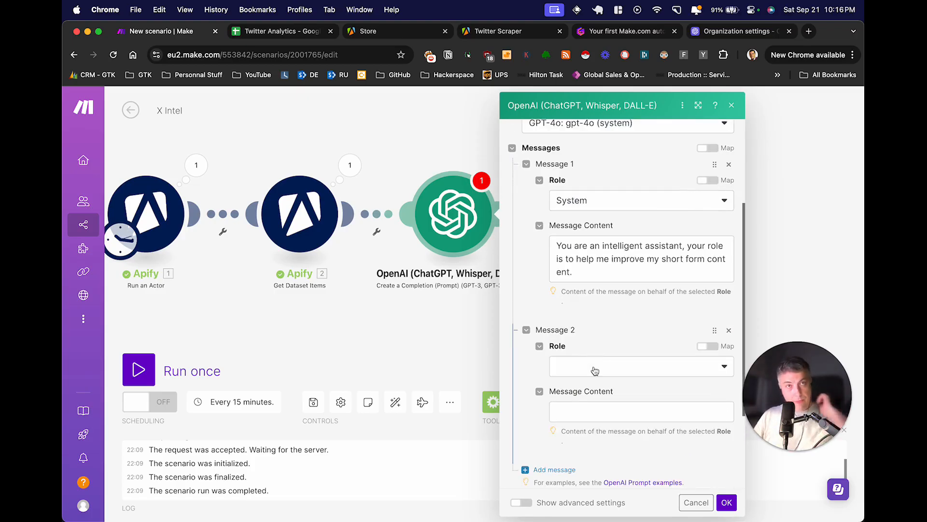
{"action": "left_click", "coordinate": [595, 371]}
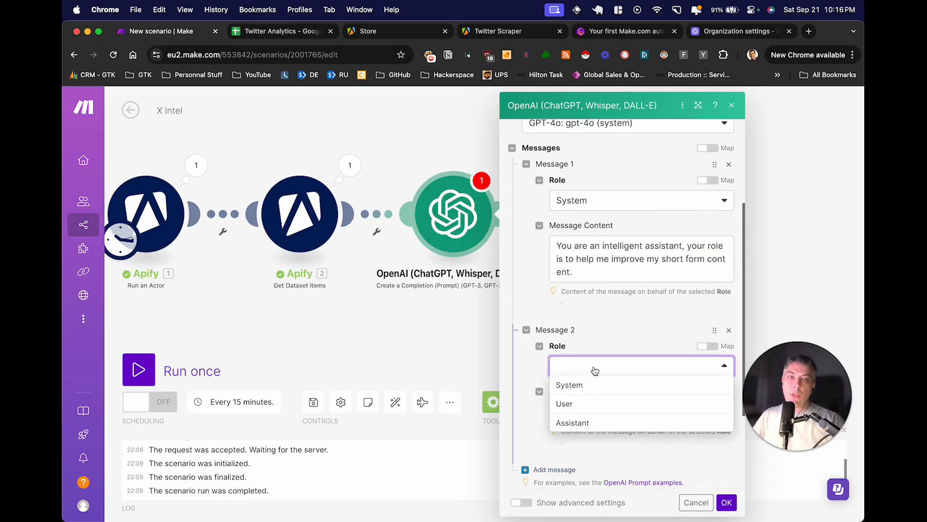
{"action": "left_click", "coordinate": [571, 404]}
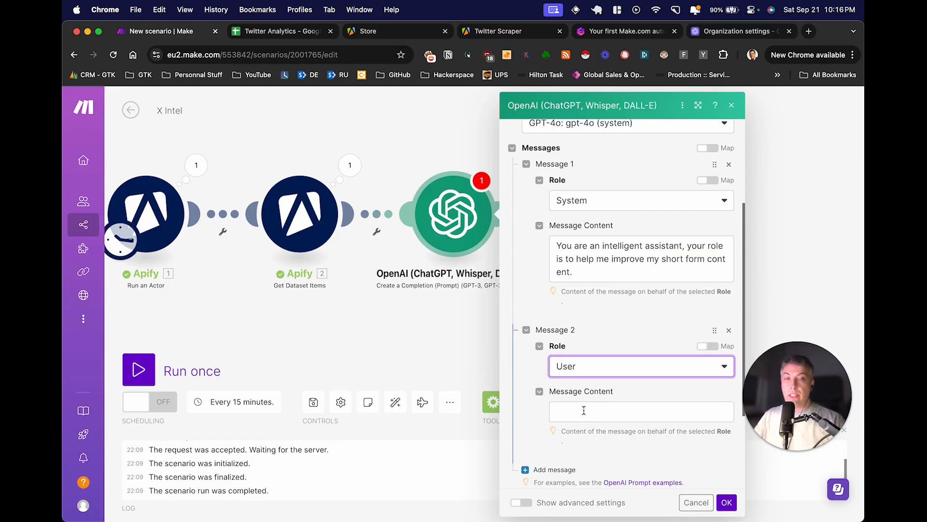
- Enter "Help me craft a more engaging short form content base on the following text:" as Message 2's content
{"action": "left_click", "coordinate": [584, 410]}
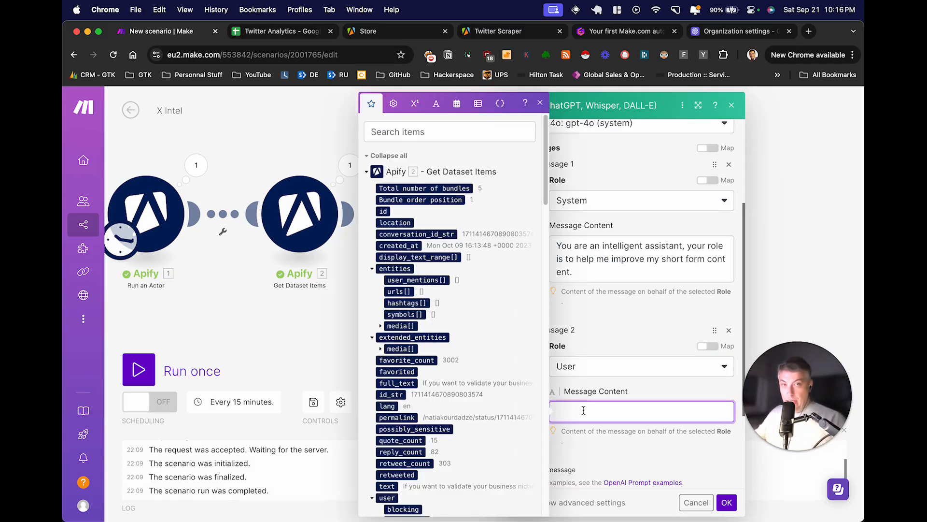
{"action": "type", "text": "Help me r"}
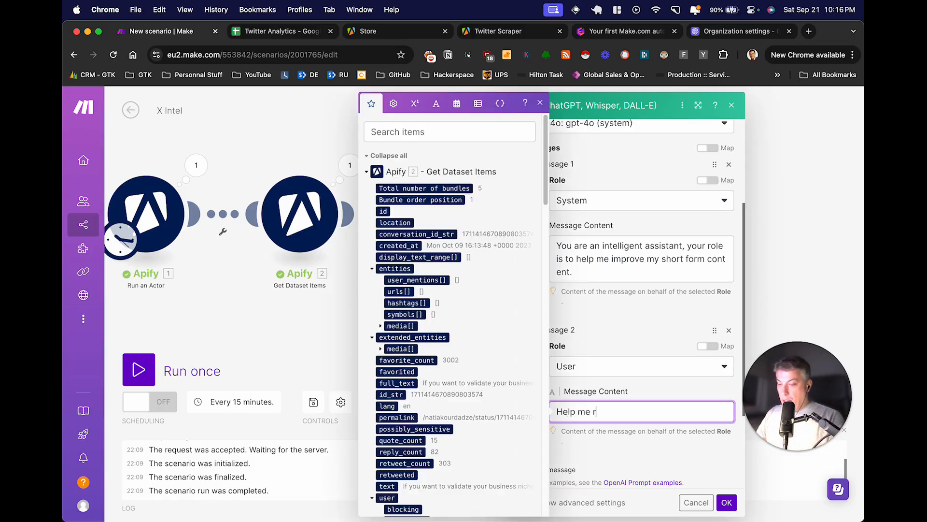
{"action": "key", "text": "BackSpace"}
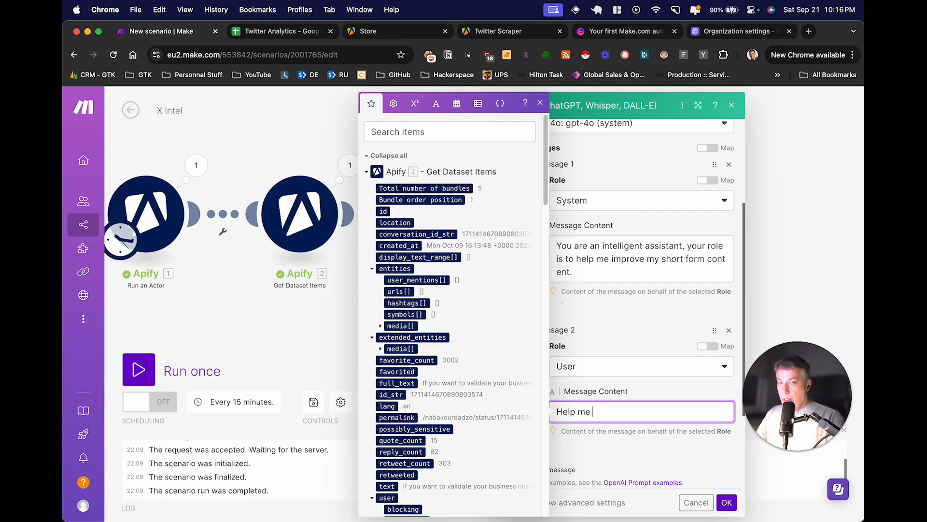
{"action": "type", "text": "craft a m"}
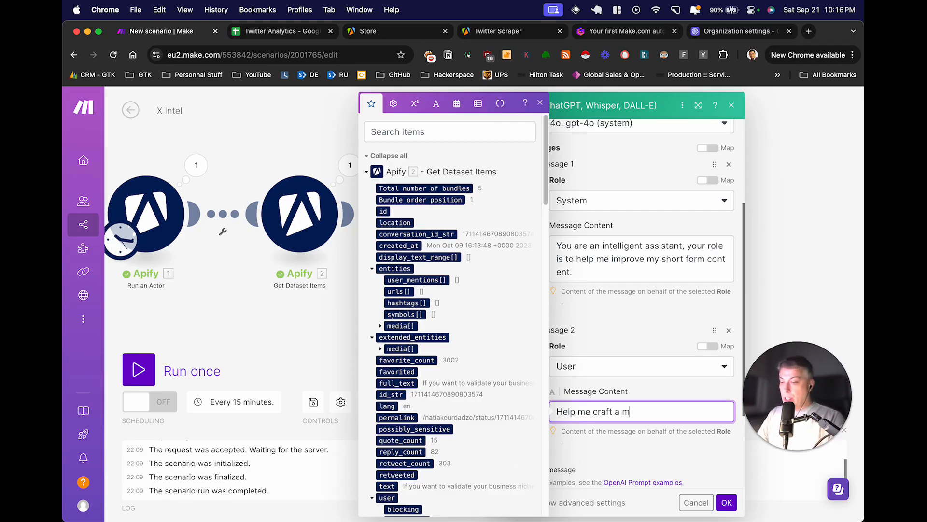
{"action": "type", "text": "ore engag"}
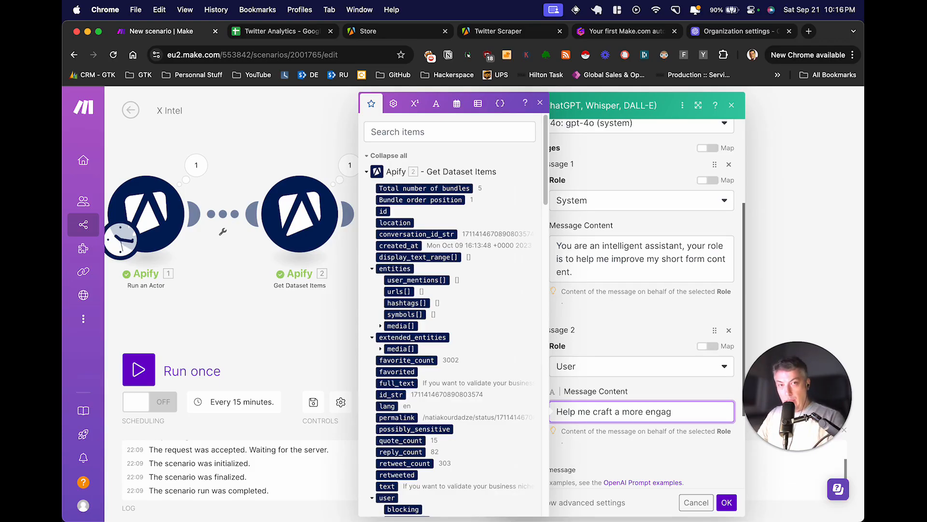
{"action": "type", "text": "ing "}
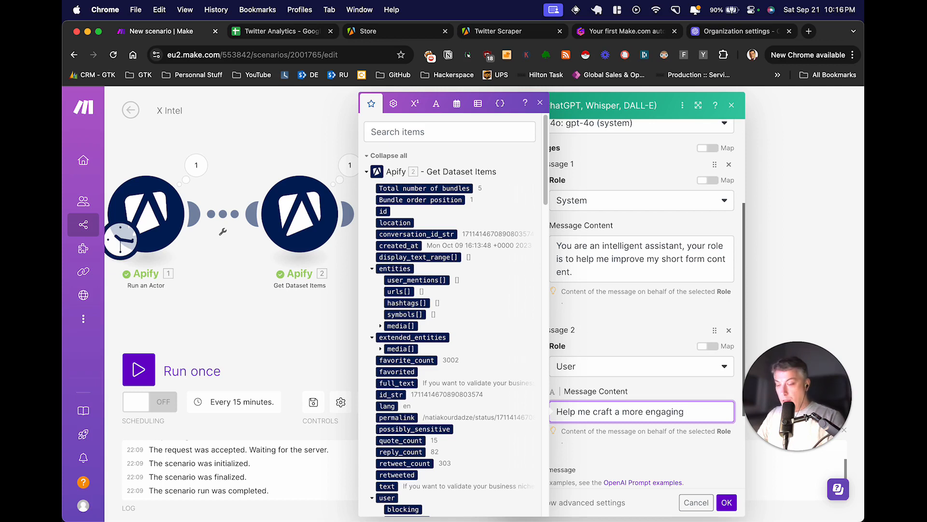
{"action": "type", "text": "short for"}
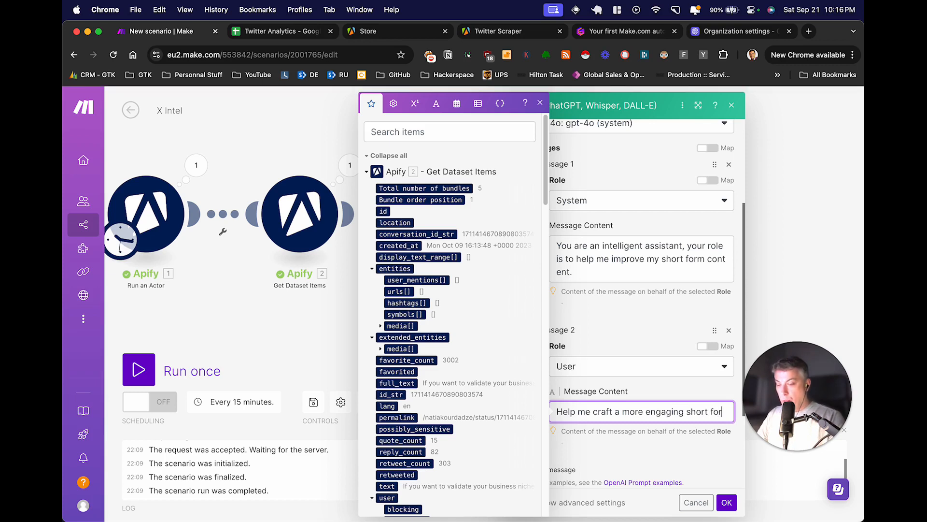
{"action": "type", "text": "m content "}
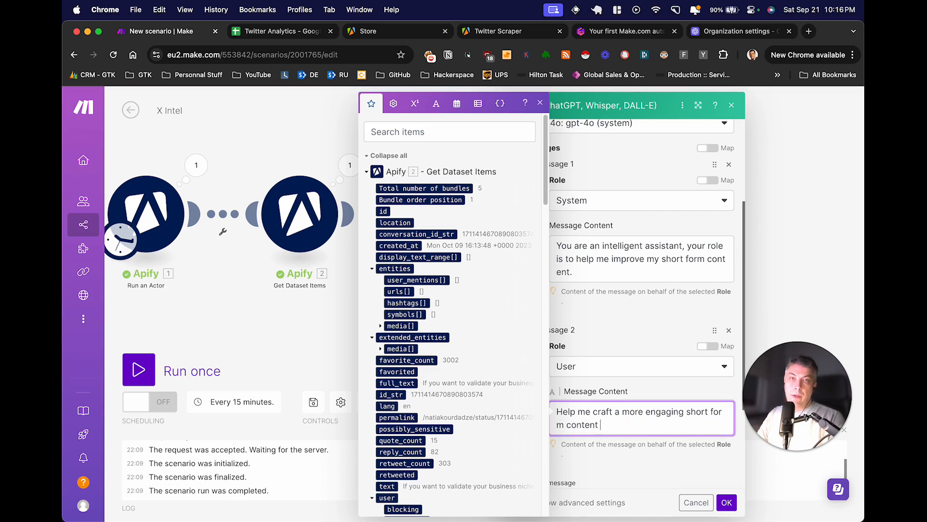
{"action": "type", "text": "base on "}
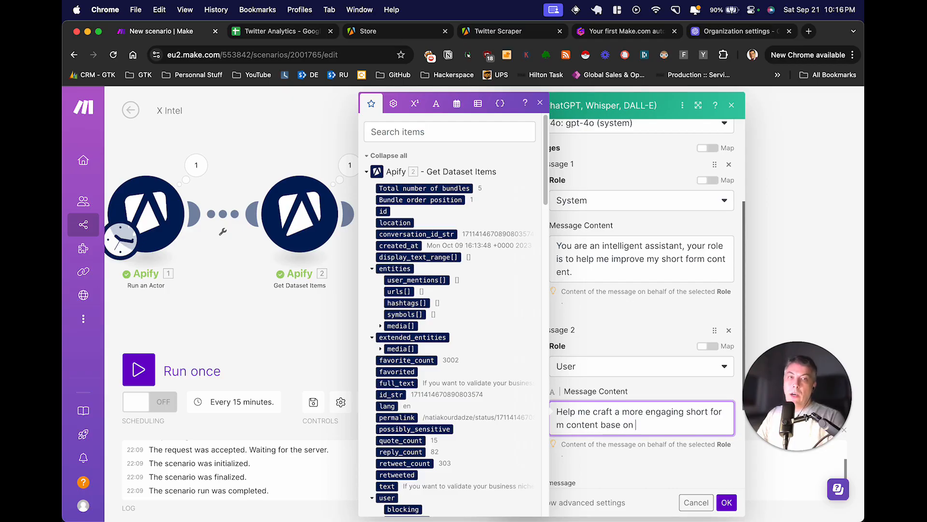
{"action": "type", "text": "the"}
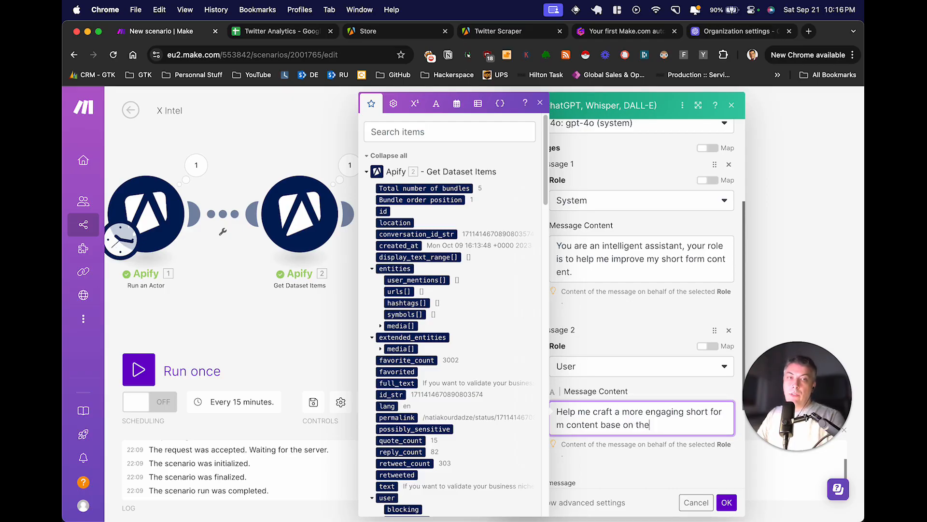
{"action": "type", "text": " following text:"}
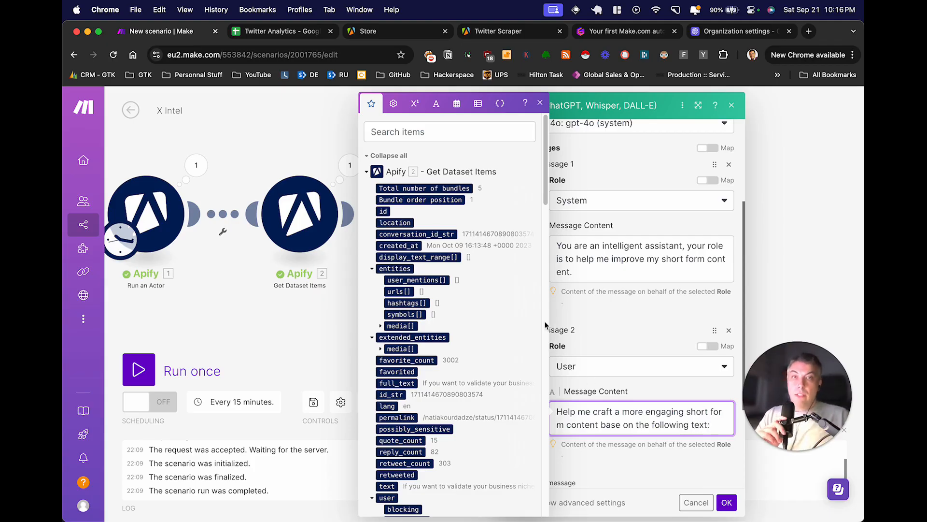
- Append the text field from Apify's Get Dataset Items output to the end of Message 2's content
{"action": "scroll", "coordinate": [484, 321], "scroll_direction": "down", "scroll_amount": 1}
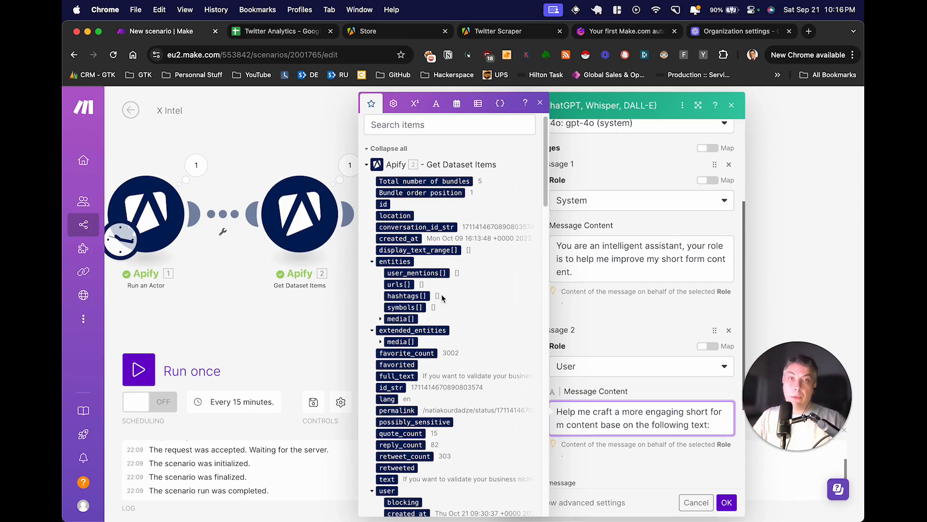
{"action": "scroll", "coordinate": [542, 192], "scroll_direction": "down", "scroll_amount": 1}
{"action": "scroll", "coordinate": [502, 222], "scroll_direction": "down", "scroll_amount": 2}
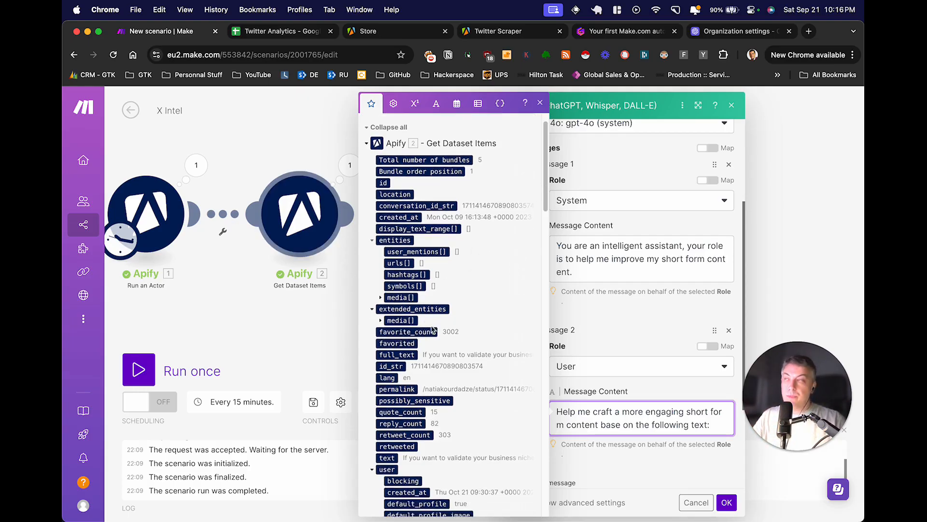
{"action": "scroll", "coordinate": [448, 319], "scroll_direction": "down", "scroll_amount": 5}
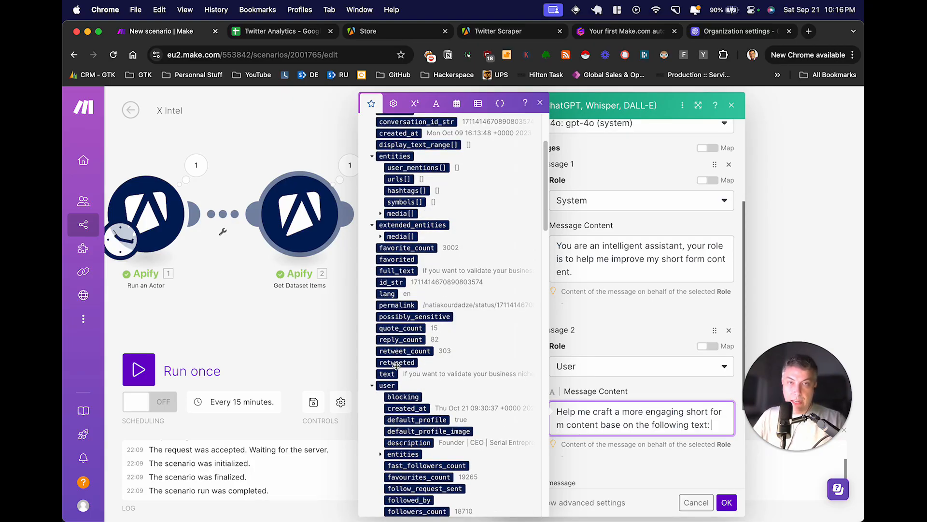
{"action": "scroll", "coordinate": [389, 371], "scroll_direction": "down", "scroll_amount": 2}
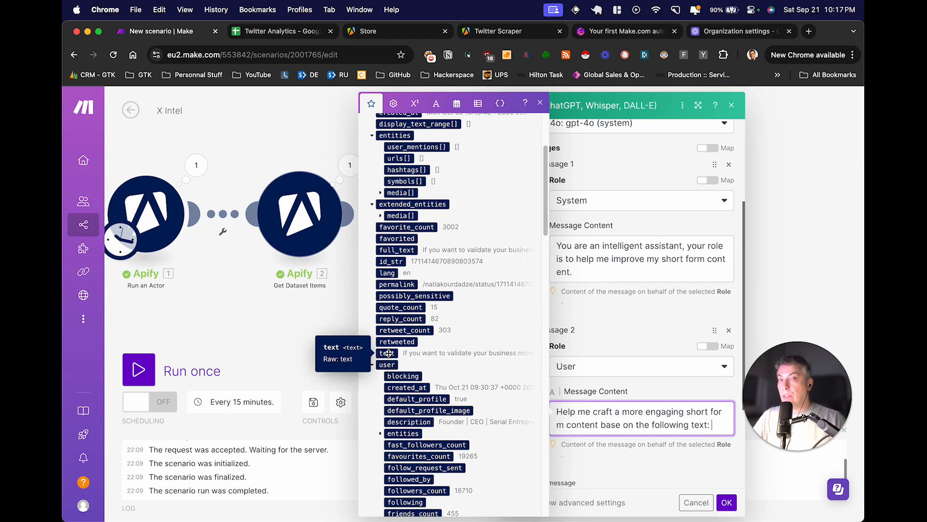
{"action": "left_click", "coordinate": [389, 353]}
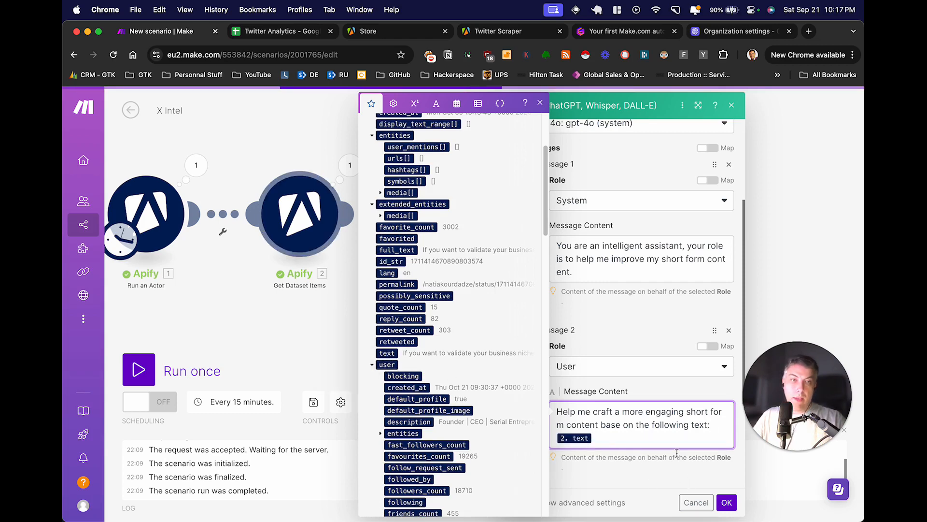
- Set the OpenAI module's Max Tokens to 300 and save the module's settings
{"action": "left_click", "coordinate": [681, 483]}
{"action": "scroll", "coordinate": [676, 469], "scroll_direction": "down", "scroll_amount": 5}
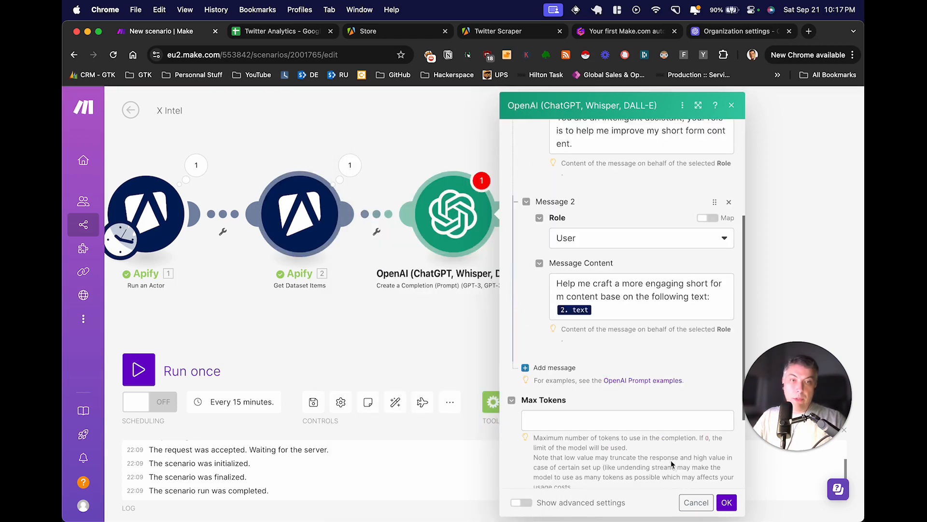
{"action": "left_click", "coordinate": [587, 407]}
{"action": "type", "text": "300"}
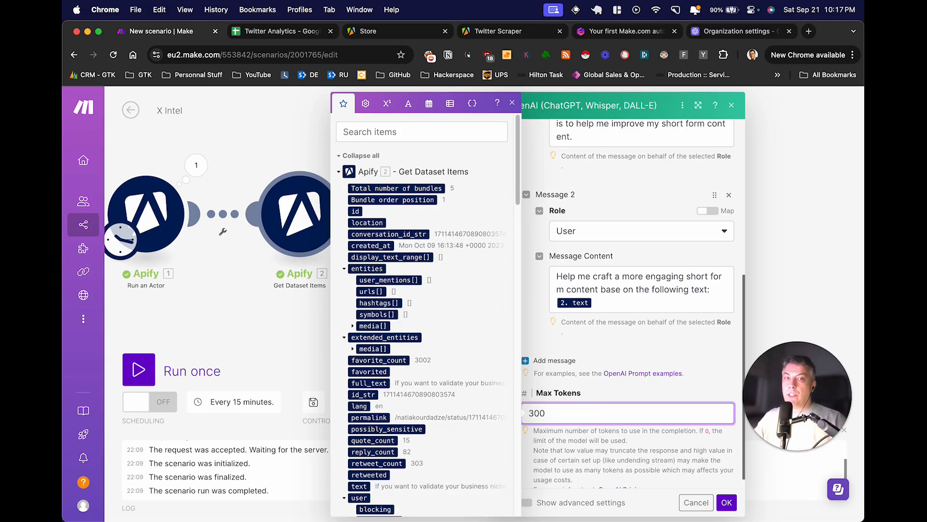
{"action": "left_click", "coordinate": [726, 502]}
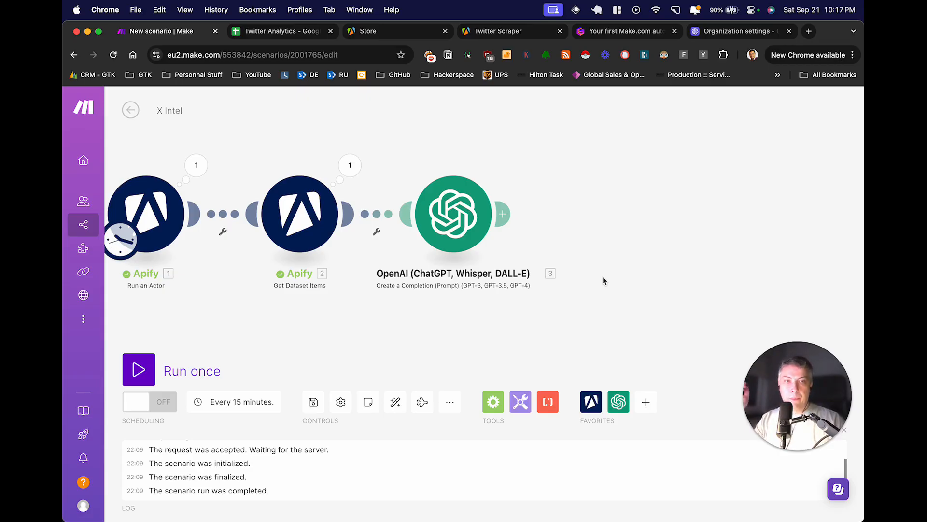
- Check the column headers in the Twitter Analytics sheet, and add a Google Sheets Add a Row module after the OpenAI module
{"action": "left_click", "coordinate": [296, 36]}
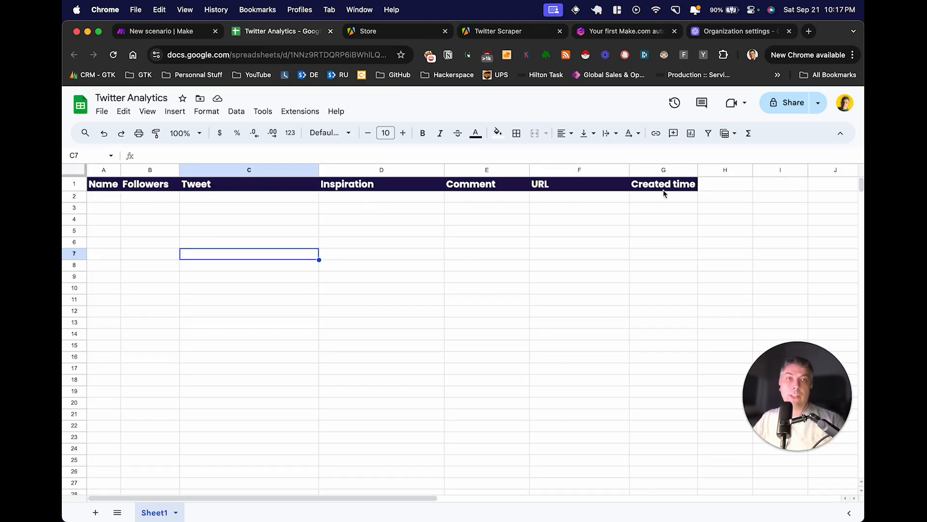
{"action": "left_click", "coordinate": [183, 33]}
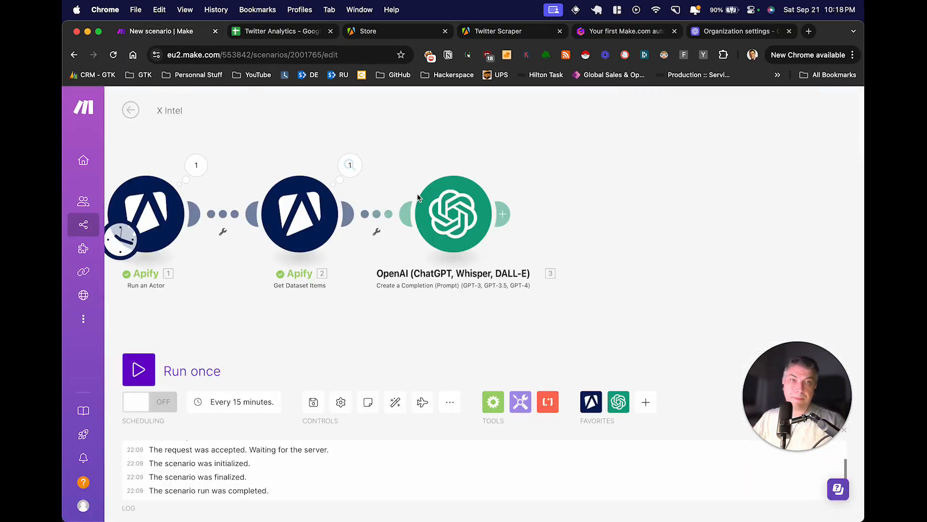
{"action": "left_click", "coordinate": [505, 214]}
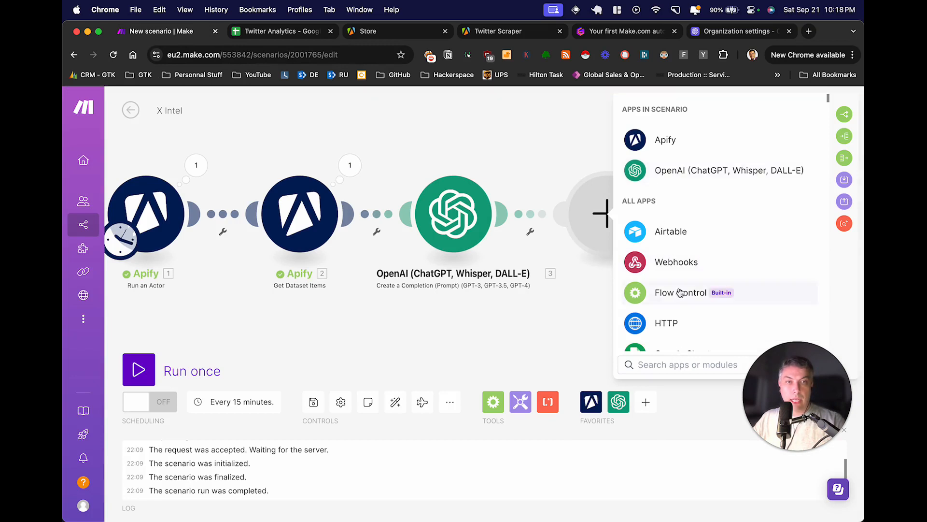
{"action": "scroll", "coordinate": [677, 309], "scroll_direction": "down", "scroll_amount": 1}
{"action": "left_click", "coordinate": [671, 323]}
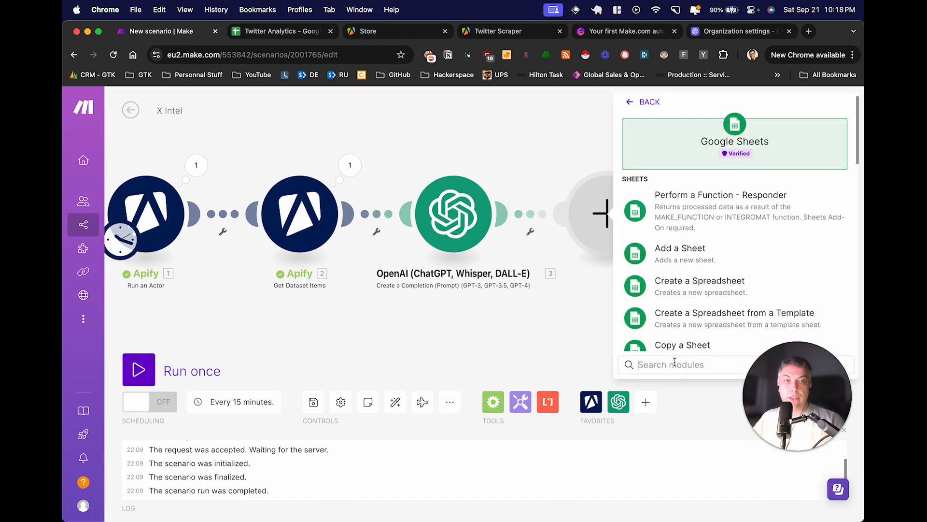
{"action": "left_click_drag", "start_coordinate": [782, 396], "coordinate": [183, 442]}
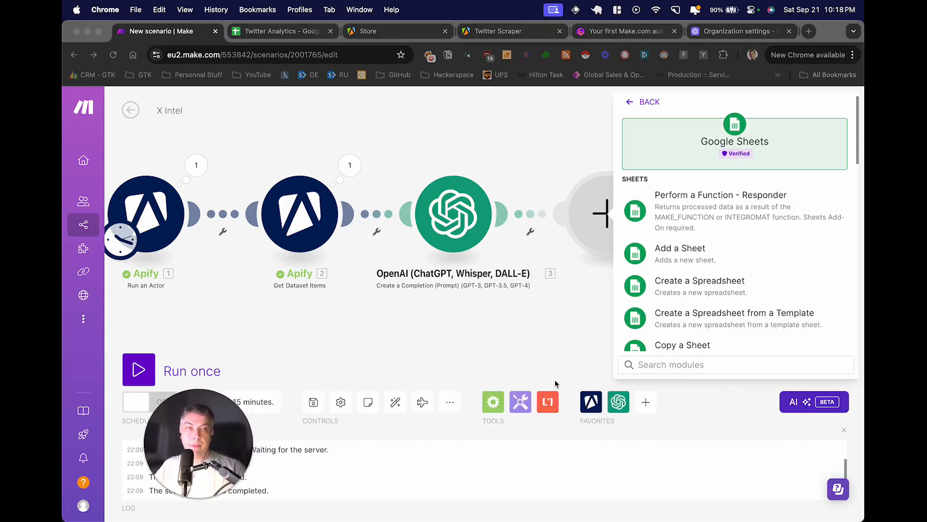
{"action": "left_click", "coordinate": [696, 365]}
{"action": "type", "text": "add"}
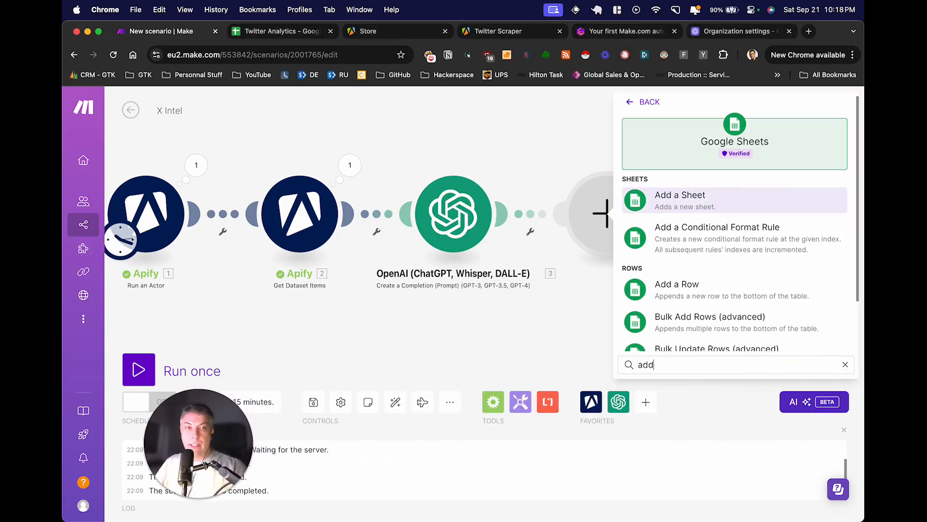
{"action": "left_click", "coordinate": [704, 291]}
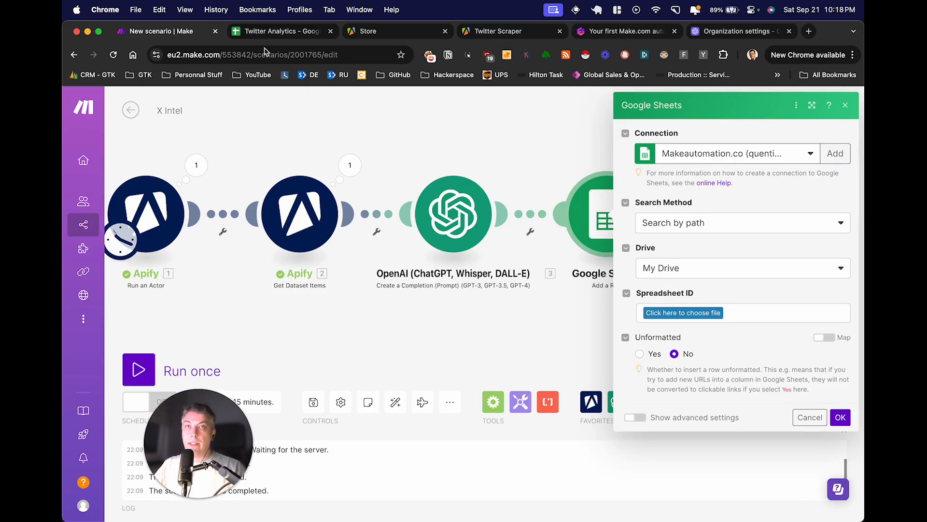
- Look up the Make a copy option in the Twitter Analytics spreadsheet, and return to the Make scenario
{"action": "left_click", "coordinate": [290, 36]}
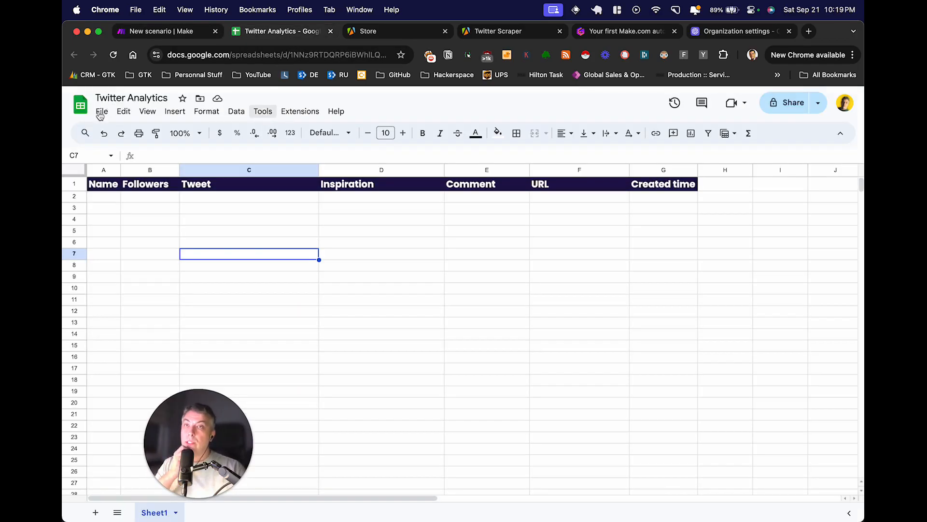
{"action": "left_click", "coordinate": [101, 112]}
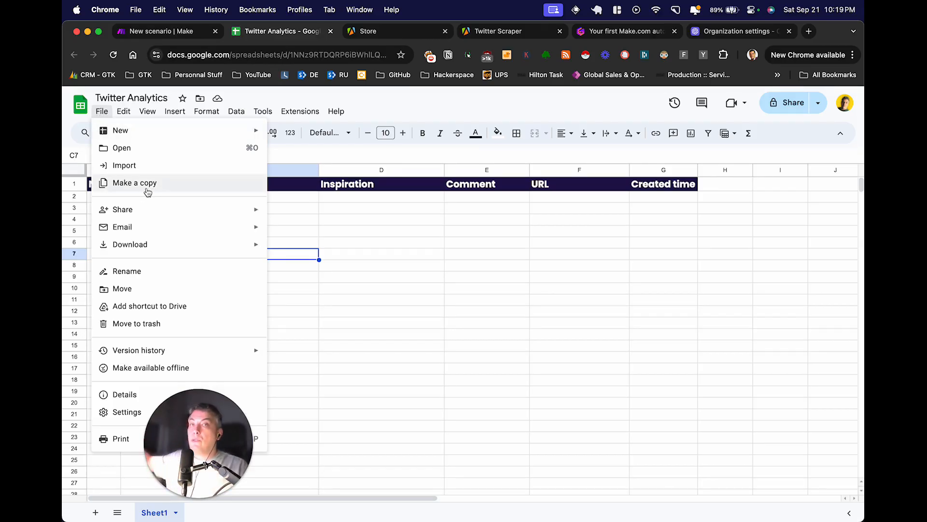
{"action": "left_click", "coordinate": [162, 32]}
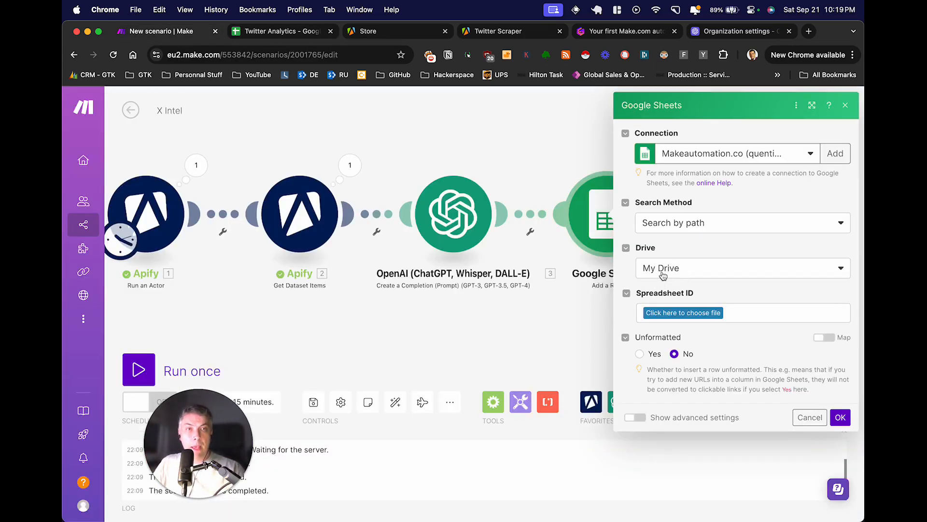
- Select the Twitter Analytics spreadsheet from My Drive and its Sheet1 as the Google Sheets module's target
{"action": "left_click", "coordinate": [661, 312]}
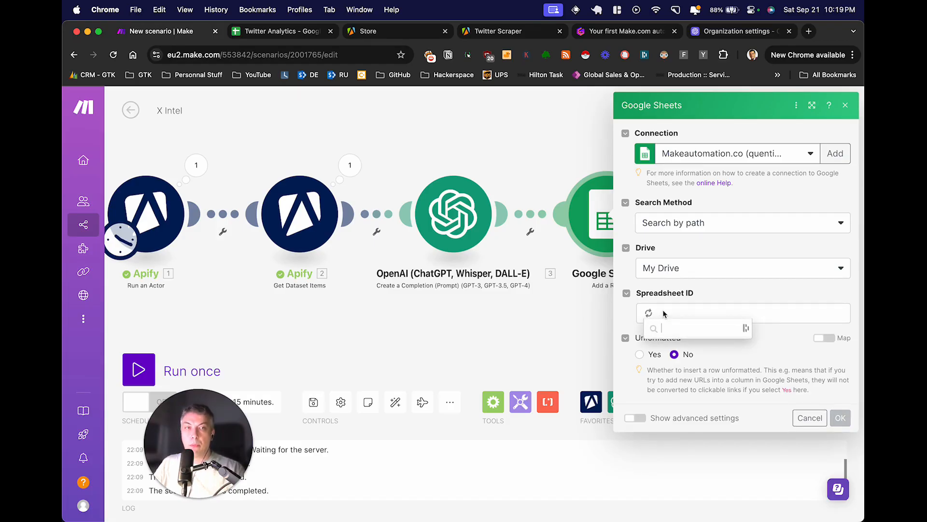
{"action": "left_click", "coordinate": [676, 328]}
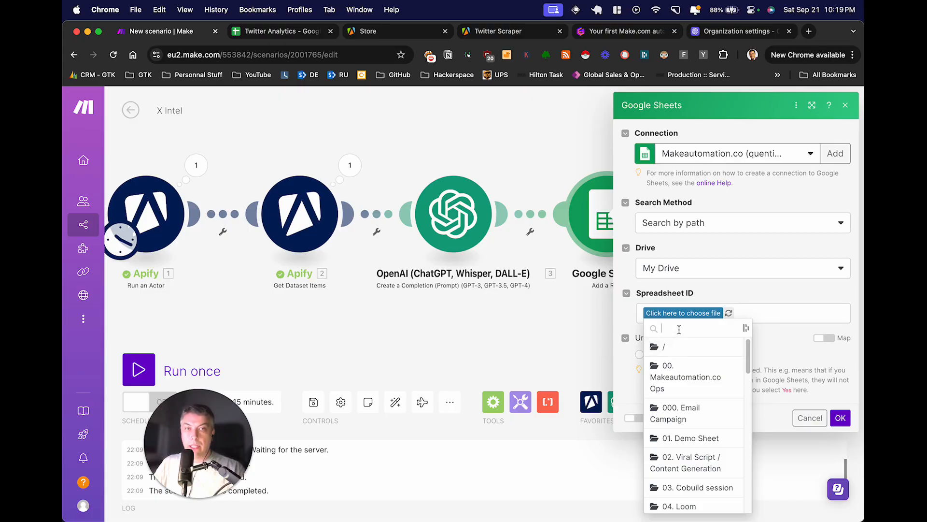
{"action": "type", "text": "twi"}
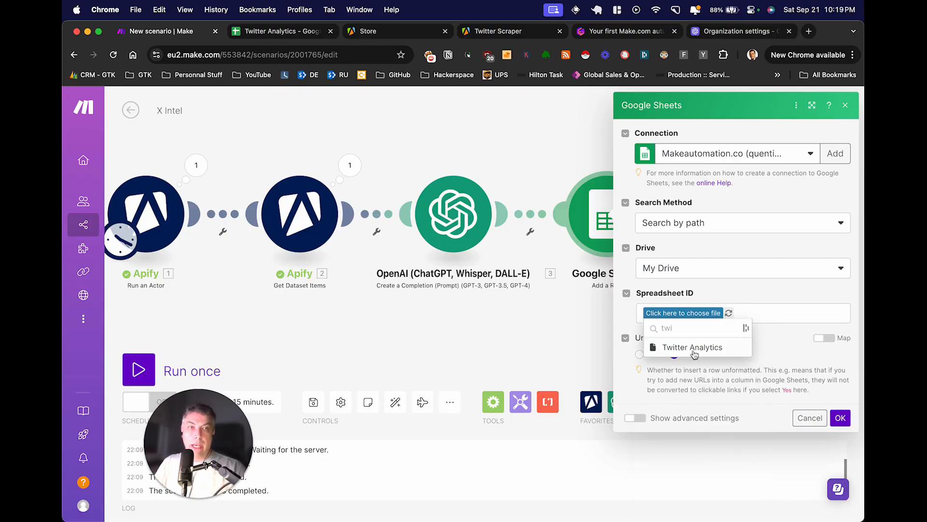
{"action": "left_click", "coordinate": [693, 350]}
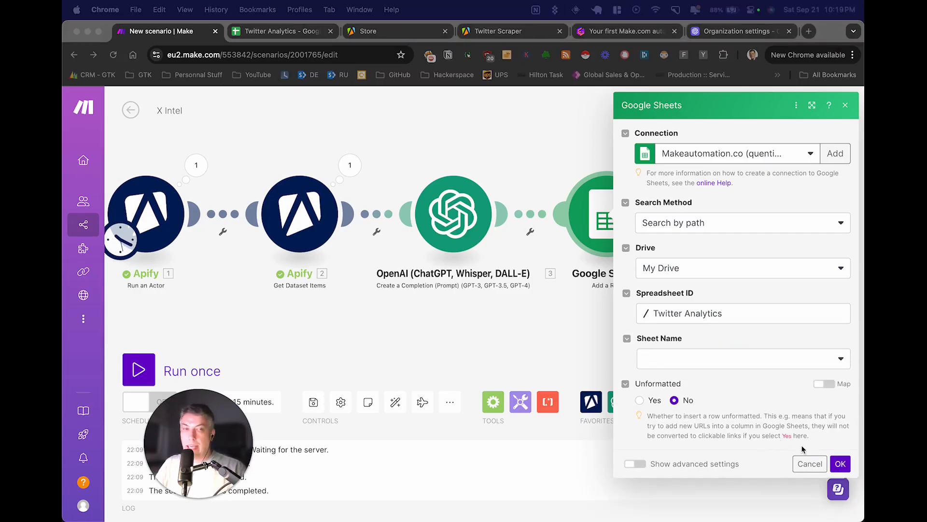
{"action": "left_click", "coordinate": [687, 358]}
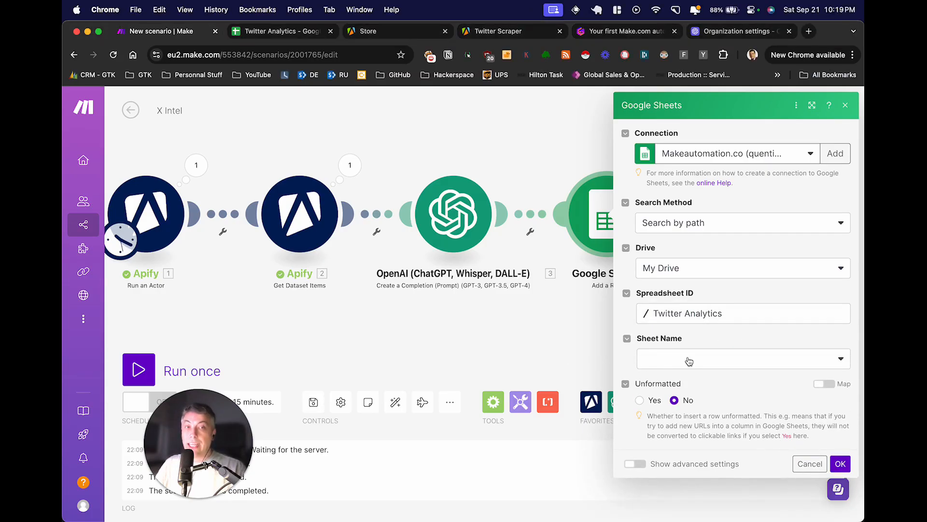
{"action": "left_click", "coordinate": [688, 360]}
{"action": "left_click", "coordinate": [667, 379]}
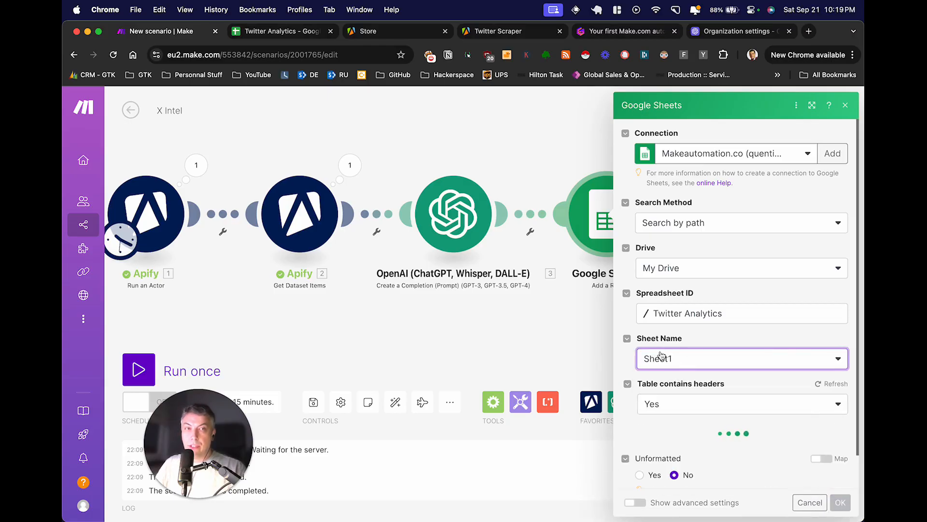
- Map the Name (A) column to the user's name field from Apify's Get Dataset Items output
{"action": "scroll", "coordinate": [693, 352], "scroll_direction": "down", "scroll_amount": 1}
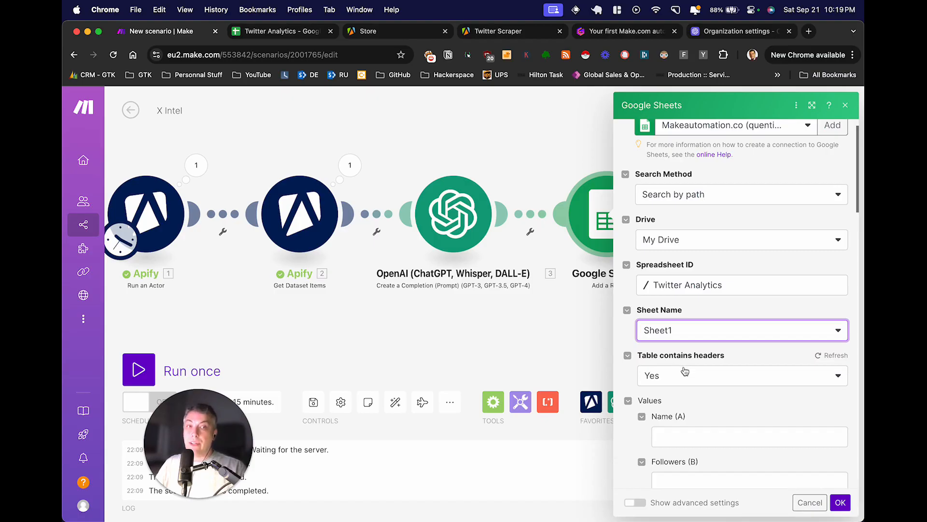
{"action": "scroll", "coordinate": [686, 368], "scroll_direction": "down", "scroll_amount": 3}
{"action": "scroll", "coordinate": [682, 348], "scroll_direction": "down", "scroll_amount": 2}
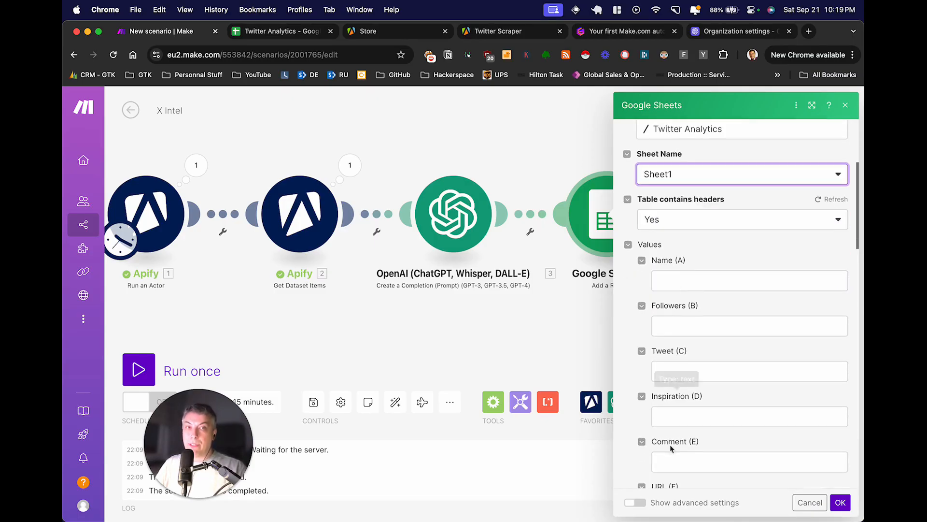
{"action": "left_click", "coordinate": [686, 283]}
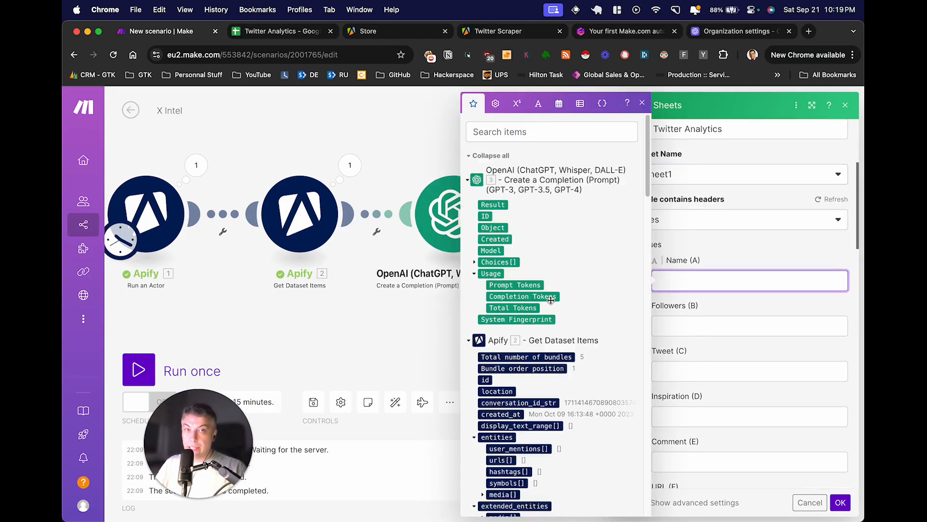
{"action": "scroll", "coordinate": [551, 300], "scroll_direction": "down", "scroll_amount": 10}
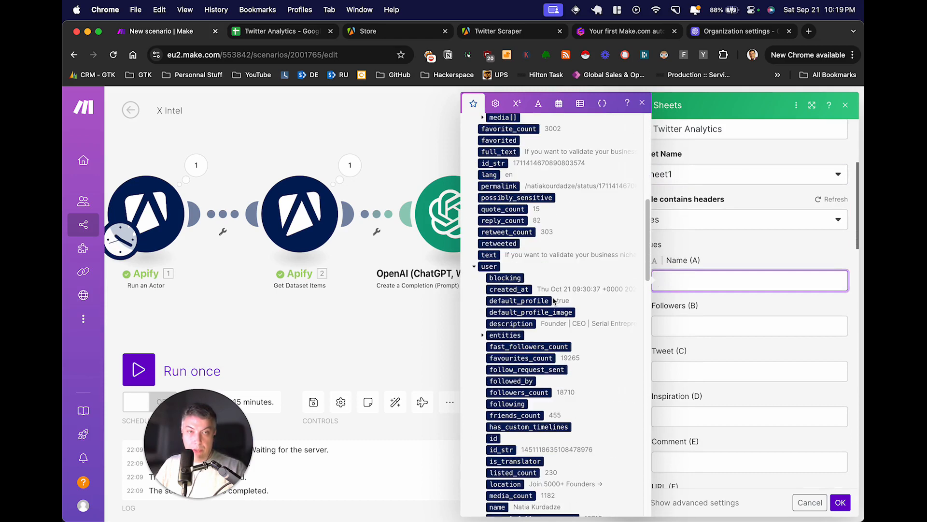
{"action": "scroll", "coordinate": [603, 327], "scroll_direction": "down", "scroll_amount": 3}
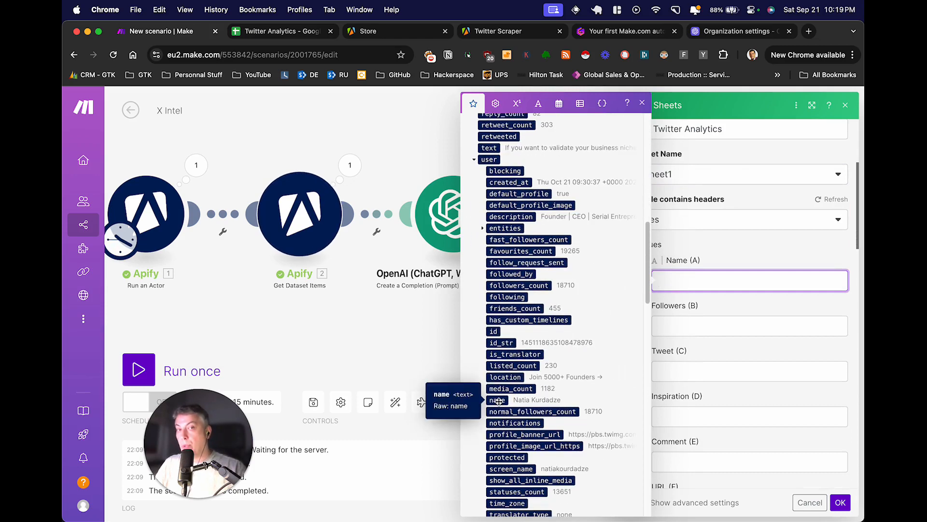
{"action": "left_click", "coordinate": [498, 401]}
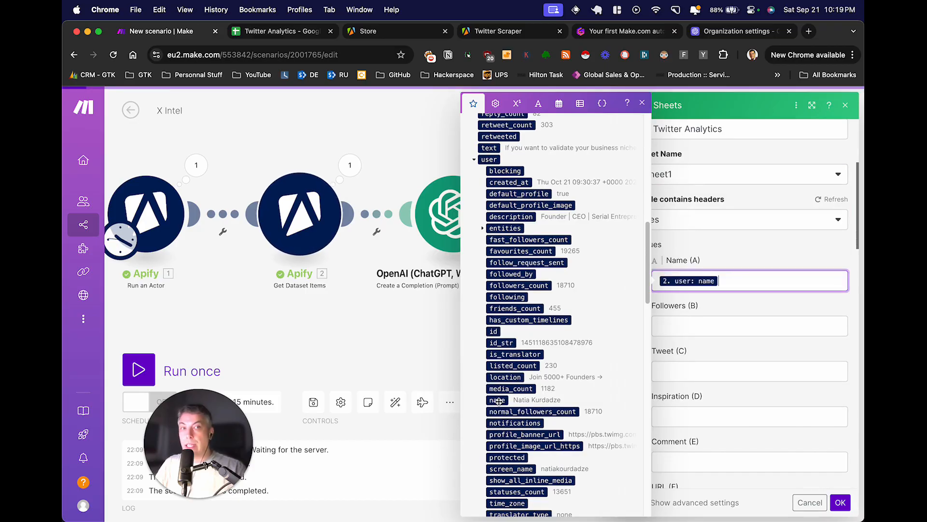
- Map Followers (B) to Apify's user normal_followers_count and Tweet (C) to Apify's text field
{"action": "left_click", "coordinate": [708, 321]}
{"action": "scroll", "coordinate": [549, 352], "scroll_direction": "down", "scroll_amount": 1}
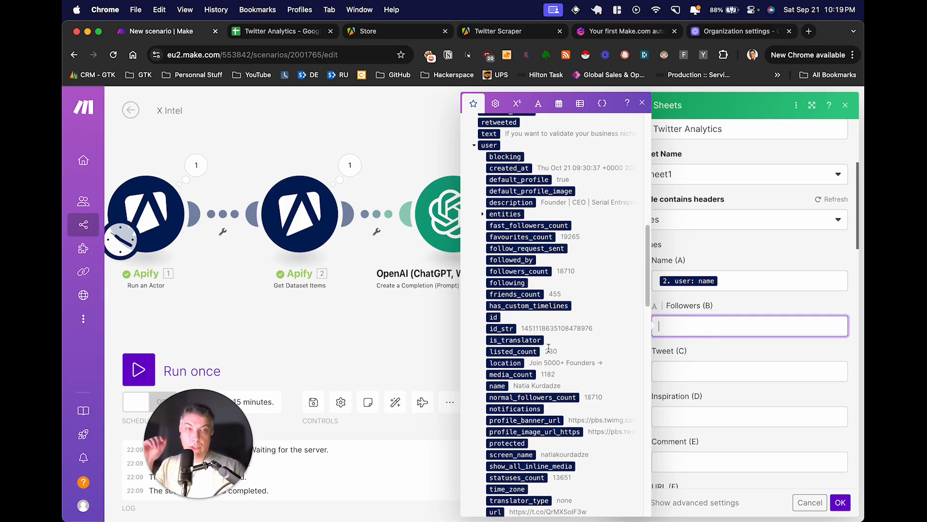
{"action": "left_click", "coordinate": [561, 398]}
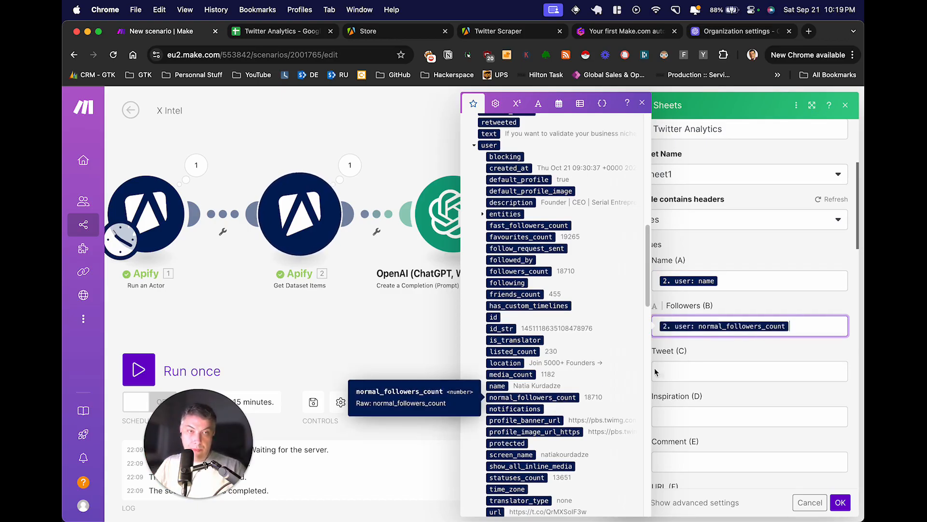
{"action": "left_click", "coordinate": [690, 371]}
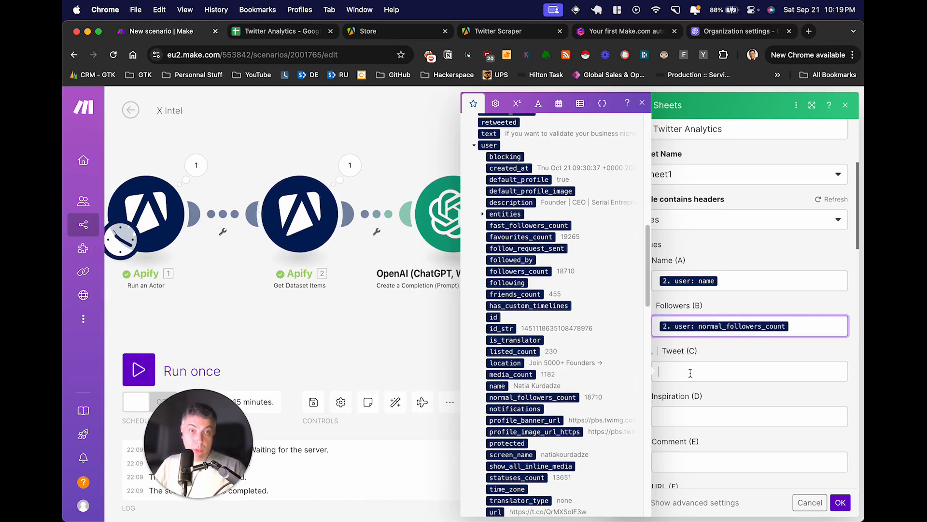
{"action": "scroll", "coordinate": [567, 361], "scroll_direction": "up", "scroll_amount": 1}
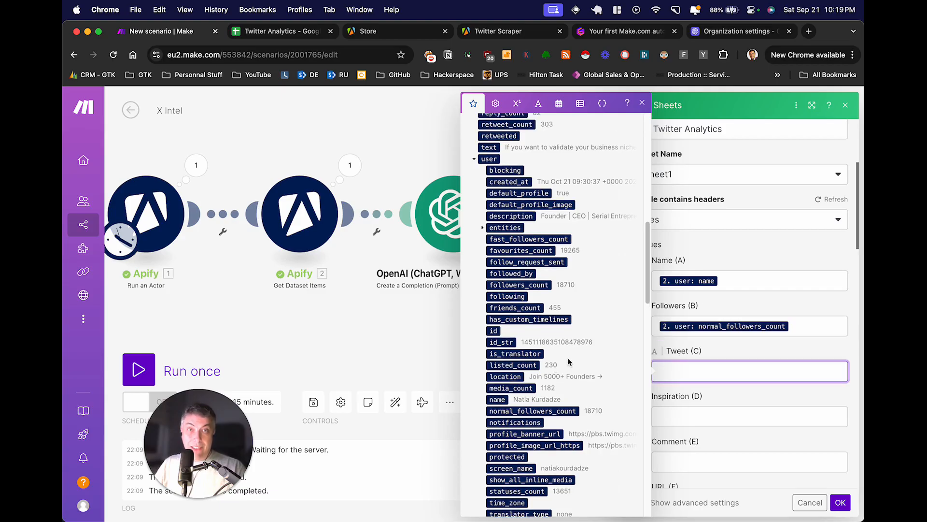
{"action": "left_click", "coordinate": [489, 147]}
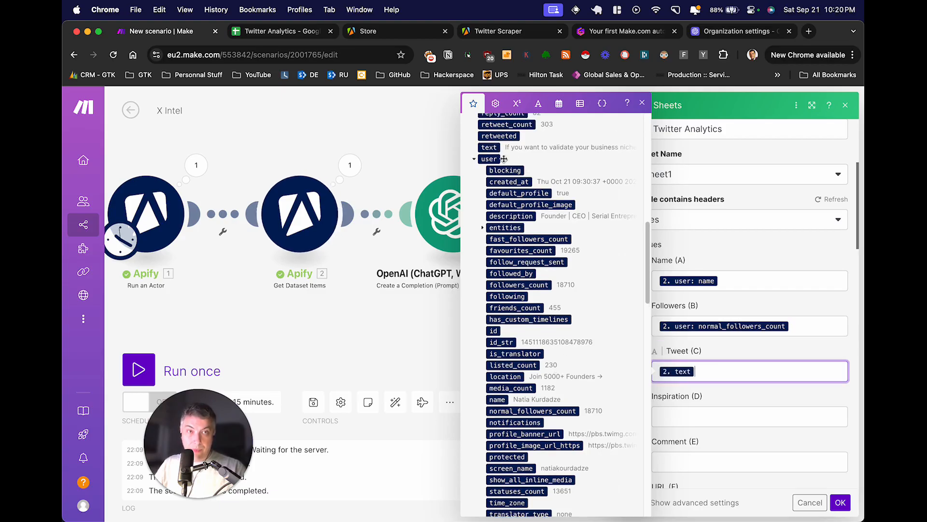
- Map the Inspiration (D) column to the Result output of the OpenAI completion module
{"action": "left_click", "coordinate": [698, 416]}
{"action": "scroll", "coordinate": [561, 338], "scroll_direction": "up", "scroll_amount": 5}
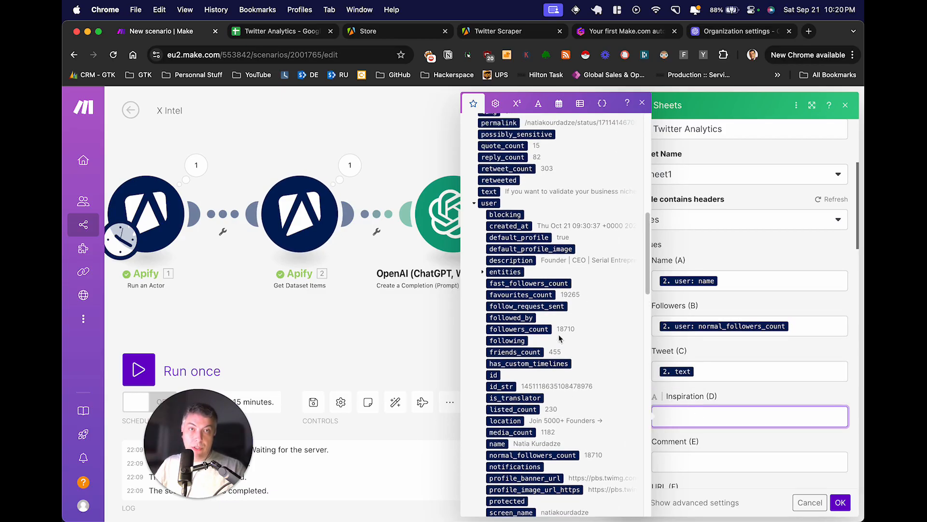
{"action": "scroll", "coordinate": [560, 338], "scroll_direction": "up", "scroll_amount": 10}
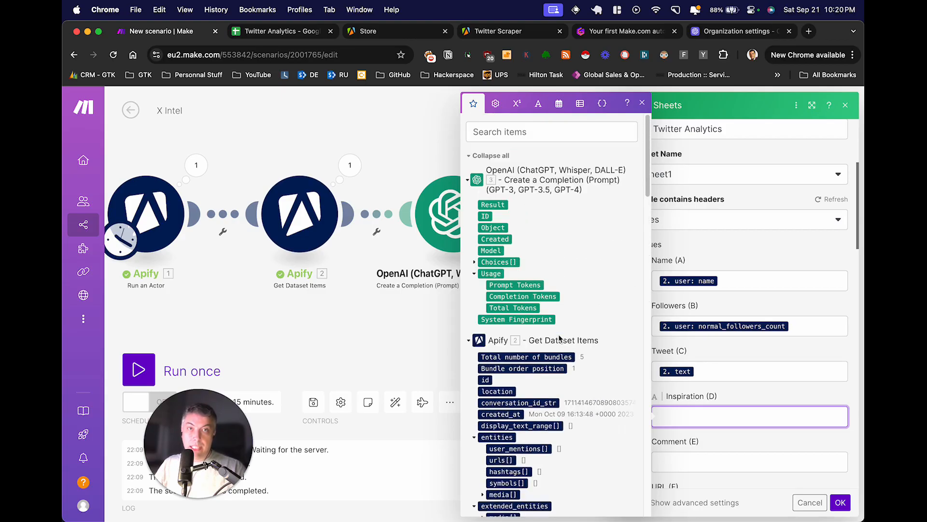
{"action": "left_click", "coordinate": [494, 205]}
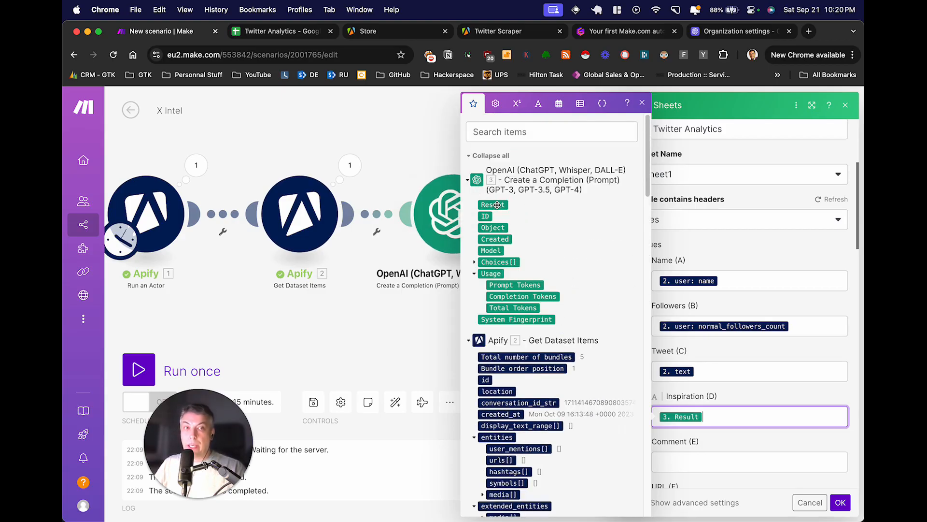
- Find the favorite_count field in Apify's Get Dataset Items output and map it to the Comment (E) column
{"action": "scroll", "coordinate": [709, 409], "scroll_direction": "down", "scroll_amount": 1}
{"action": "left_click", "coordinate": [703, 443]}
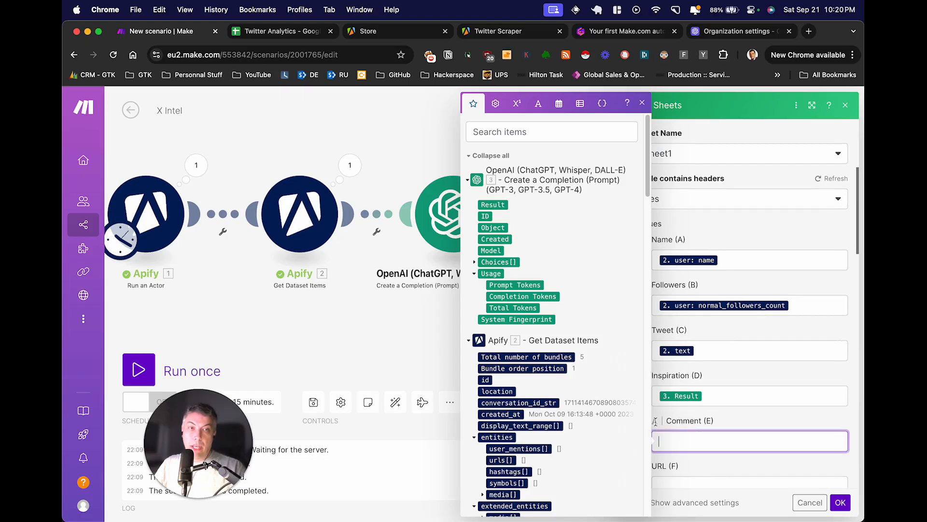
{"action": "scroll", "coordinate": [563, 369], "scroll_direction": "down", "scroll_amount": 5}
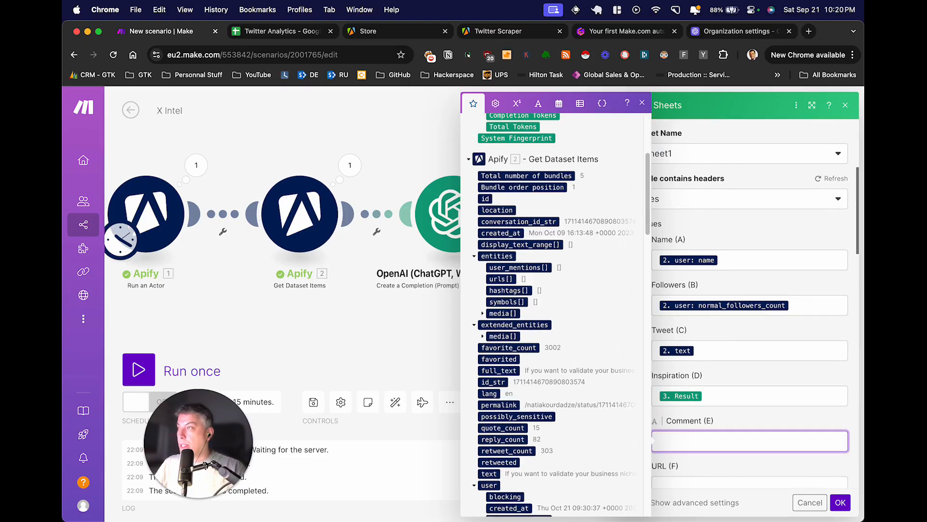
{"action": "scroll", "coordinate": [581, 367], "scroll_direction": "down", "scroll_amount": 3}
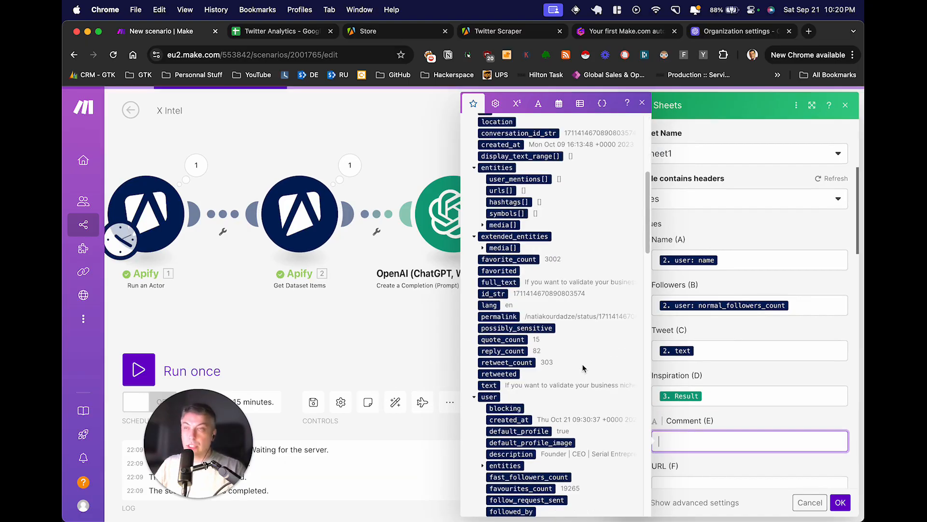
{"action": "scroll", "coordinate": [580, 348], "scroll_direction": "up", "scroll_amount": 8}
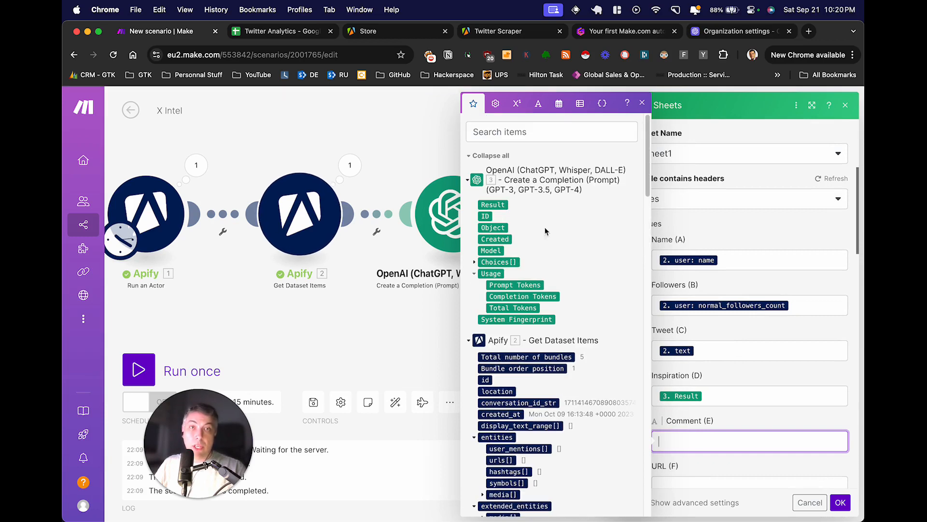
{"action": "left_click", "coordinate": [544, 133]}
{"action": "type", "text": "favo"}
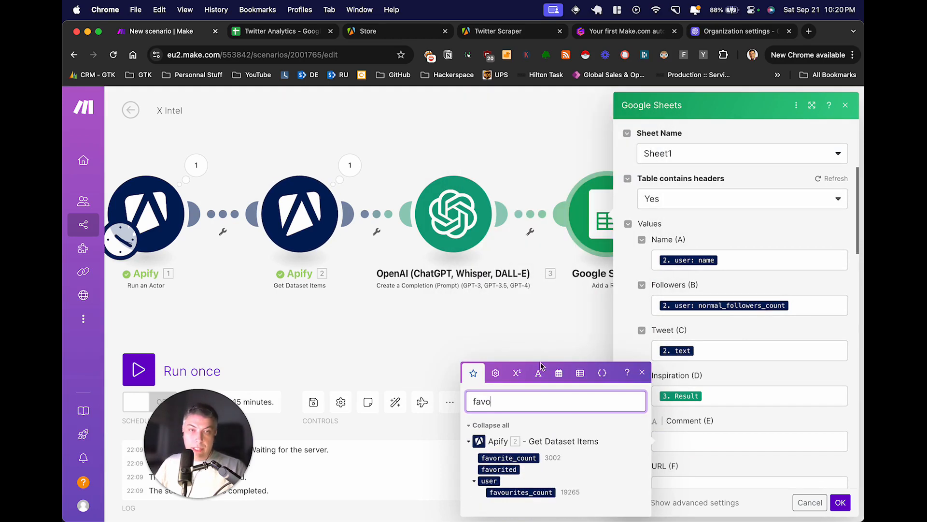
{"action": "left_click", "coordinate": [687, 436]}
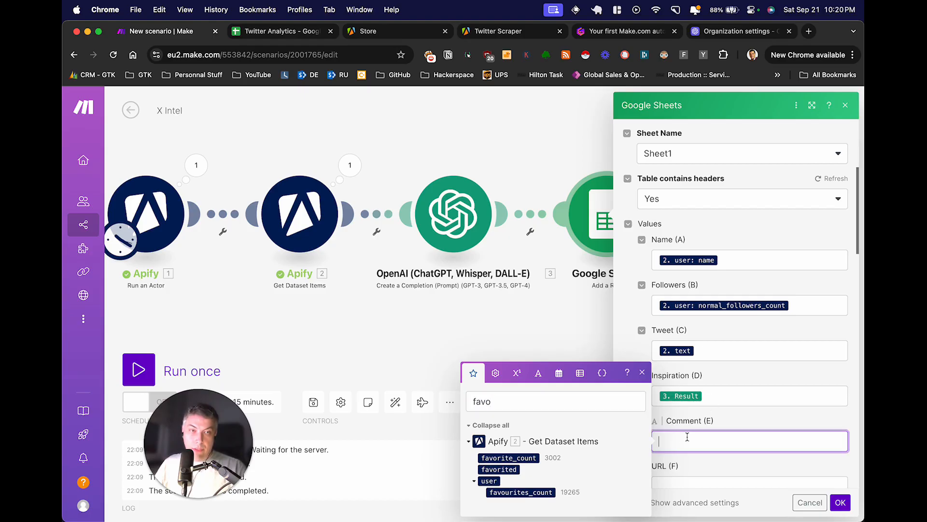
{"action": "left_click", "coordinate": [535, 457]}
{"action": "scroll", "coordinate": [705, 444], "scroll_direction": "down", "scroll_amount": 1}
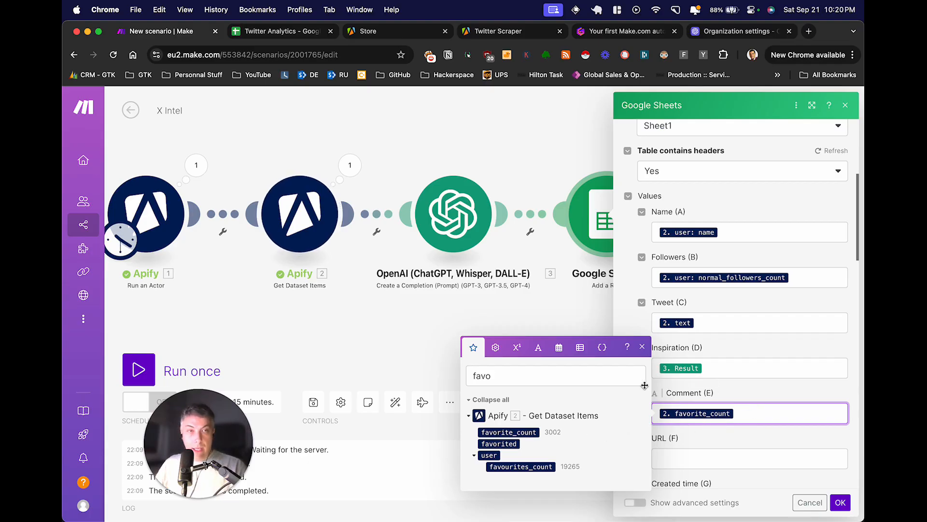
{"action": "left_click", "coordinate": [683, 460]}
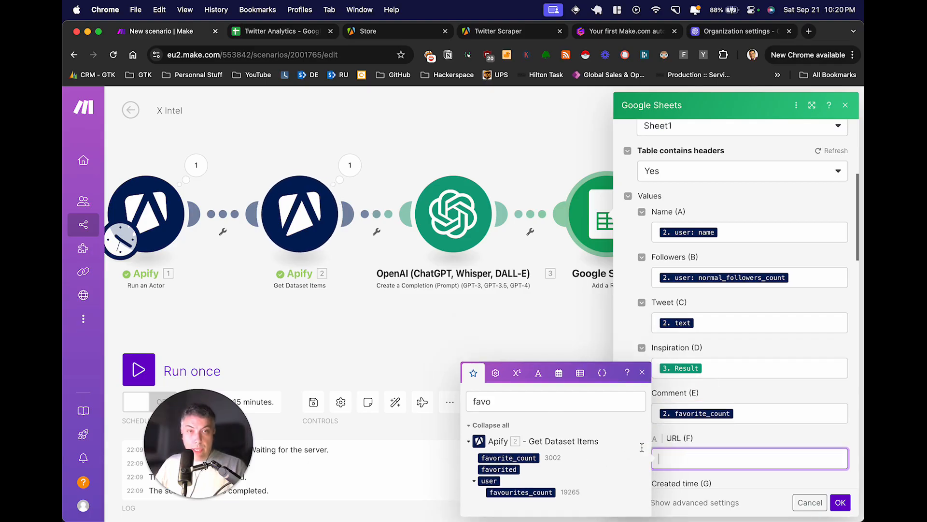
{"action": "left_click", "coordinate": [550, 408]}
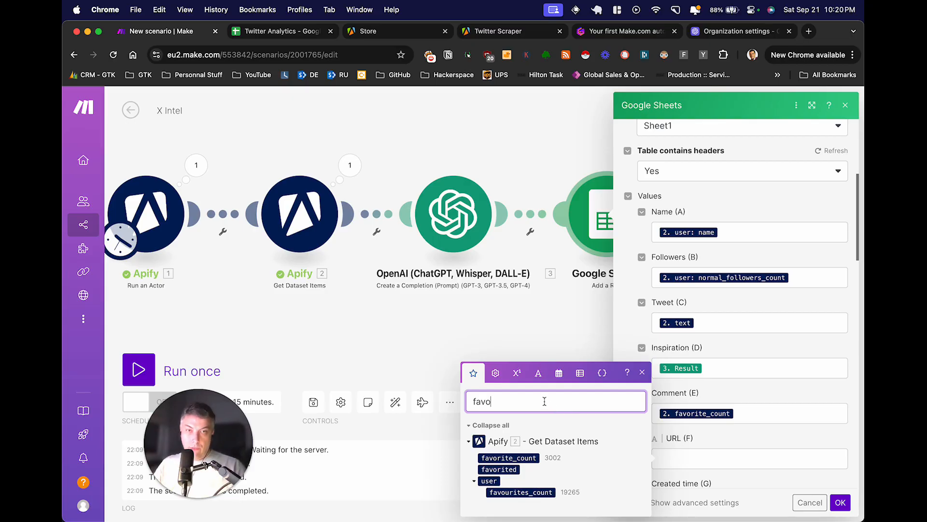
{"action": "left_click", "coordinate": [702, 454]}
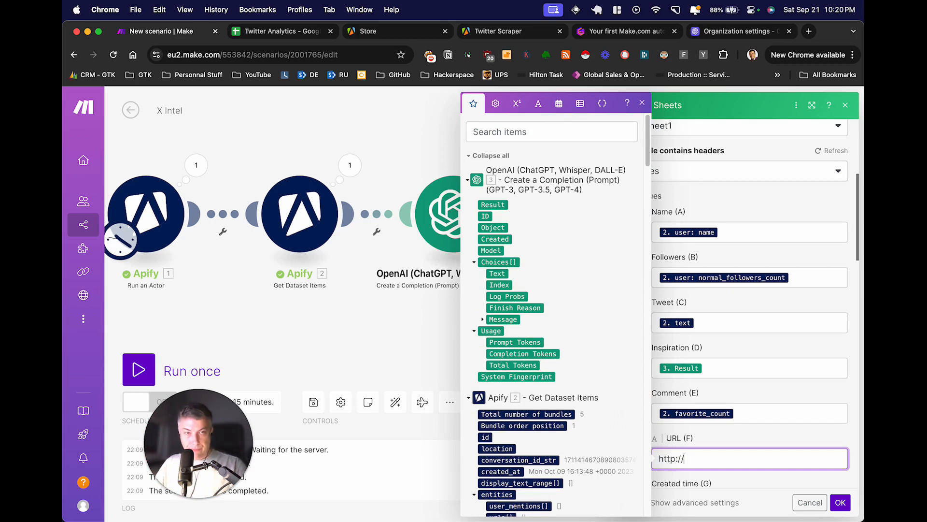
{"action": "type", "text": "s"}
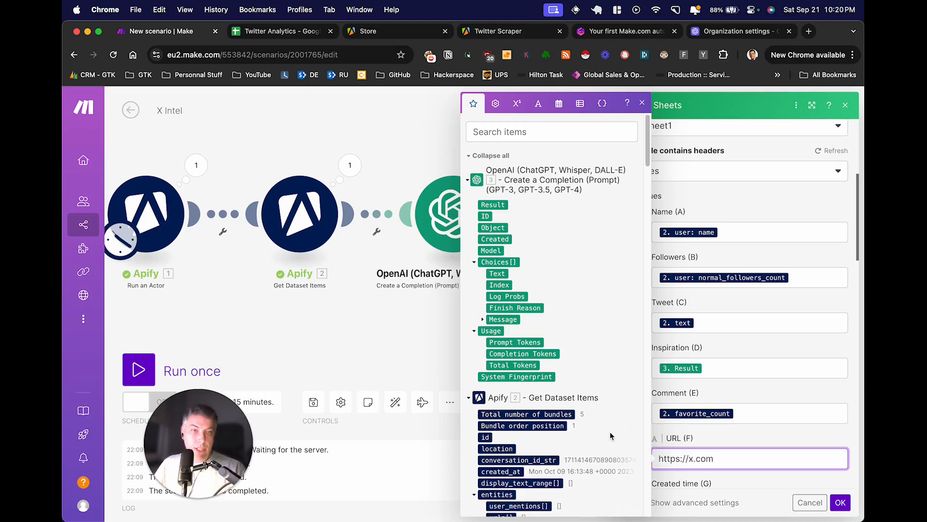
{"action": "scroll", "coordinate": [560, 365], "scroll_direction": "down", "scroll_amount": 5}
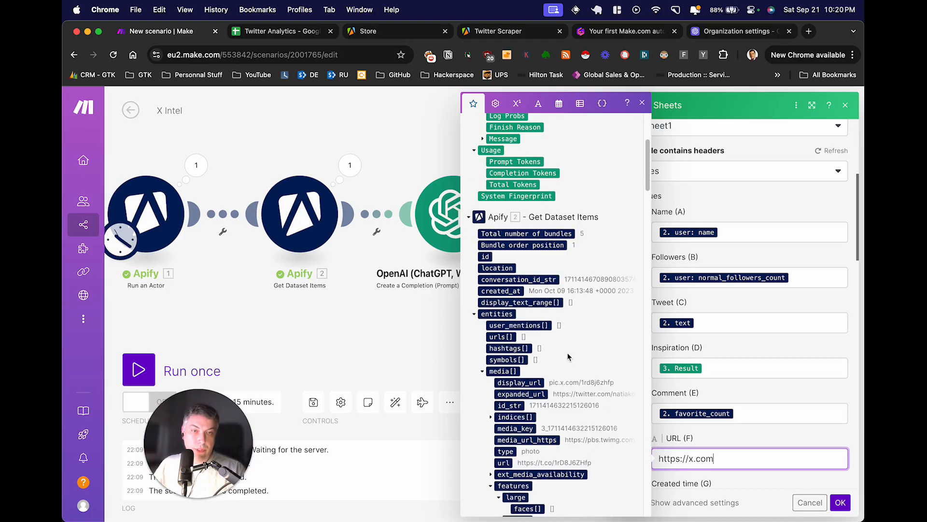
{"action": "scroll", "coordinate": [569, 356], "scroll_direction": "down", "scroll_amount": 1}
{"action": "scroll", "coordinate": [568, 356], "scroll_direction": "down", "scroll_amount": 1}
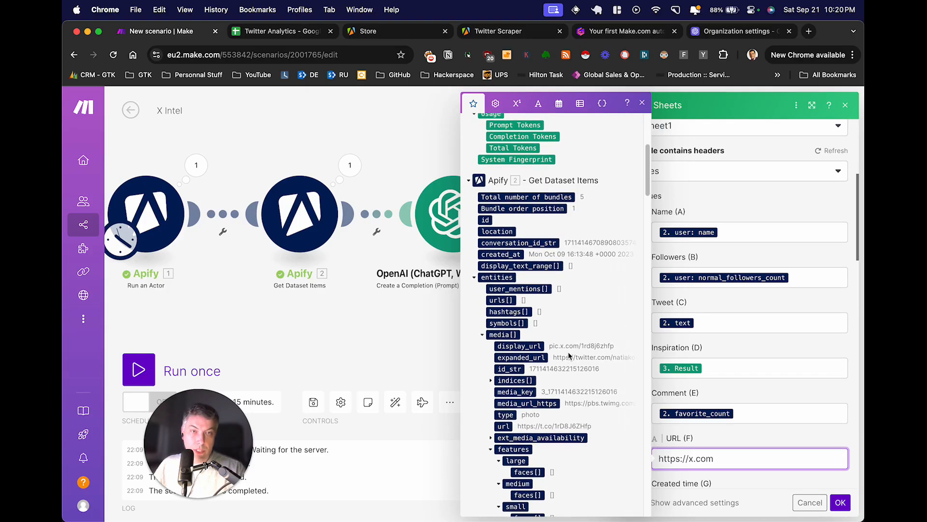
{"action": "scroll", "coordinate": [569, 356], "scroll_direction": "down", "scroll_amount": 6}
{"action": "scroll", "coordinate": [569, 356], "scroll_direction": "up", "scroll_amount": 3}
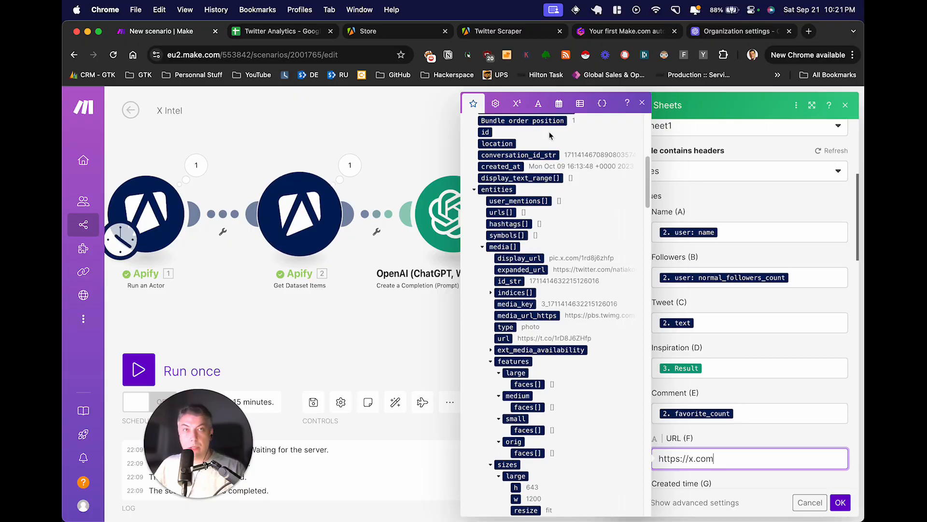
{"action": "scroll", "coordinate": [555, 270], "scroll_direction": "down", "scroll_amount": 1}
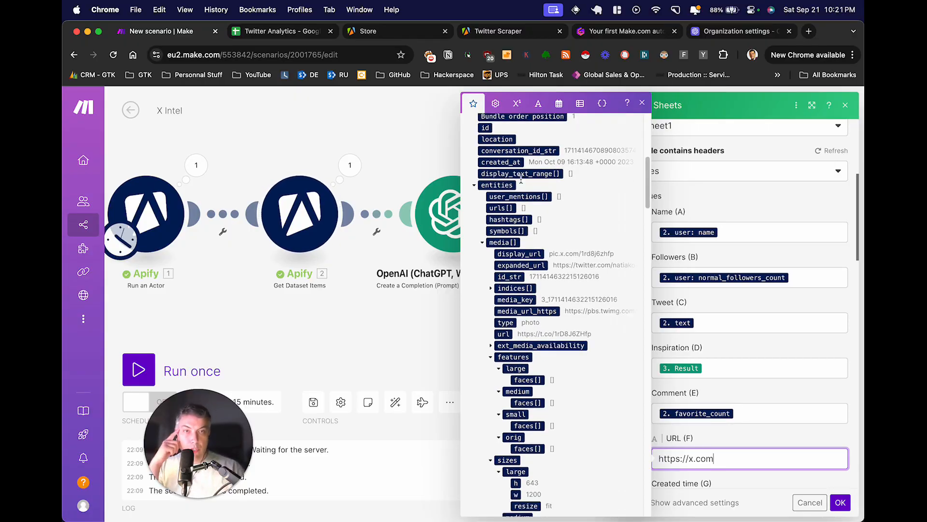
{"action": "scroll", "coordinate": [541, 219], "scroll_direction": "down", "scroll_amount": 10}
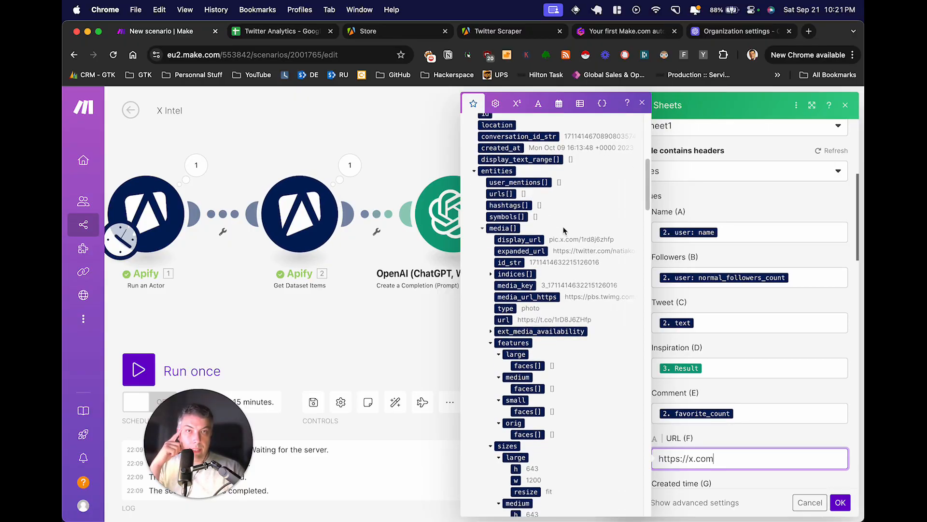
{"action": "scroll", "coordinate": [564, 231], "scroll_direction": "down", "scroll_amount": 1}
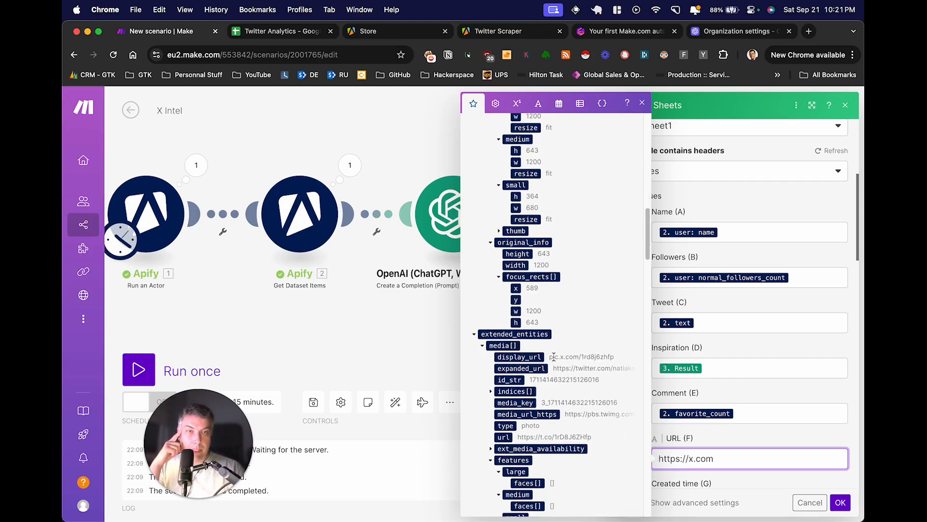
{"action": "scroll", "coordinate": [562, 352], "scroll_direction": "down", "scroll_amount": 3}
{"action": "scroll", "coordinate": [561, 352], "scroll_direction": "down", "scroll_amount": 15}
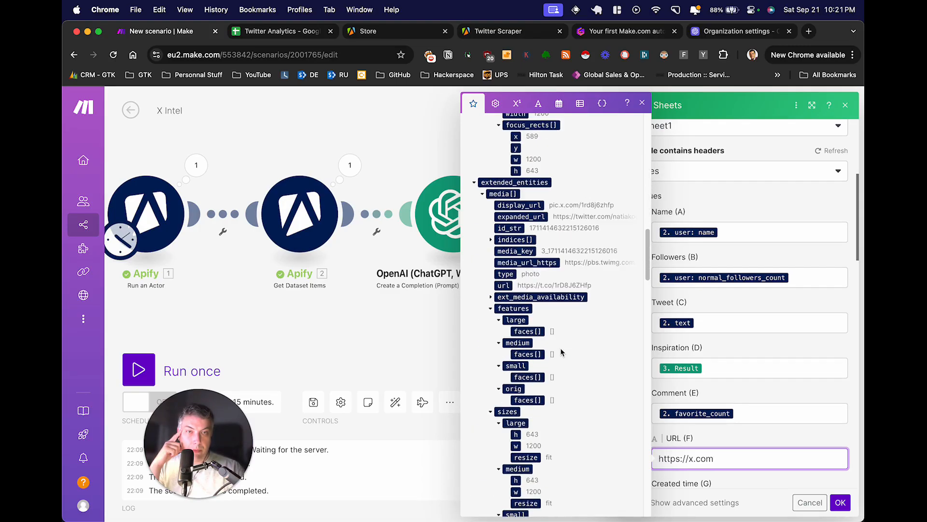
{"action": "scroll", "coordinate": [560, 348], "scroll_direction": "up", "scroll_amount": 20}
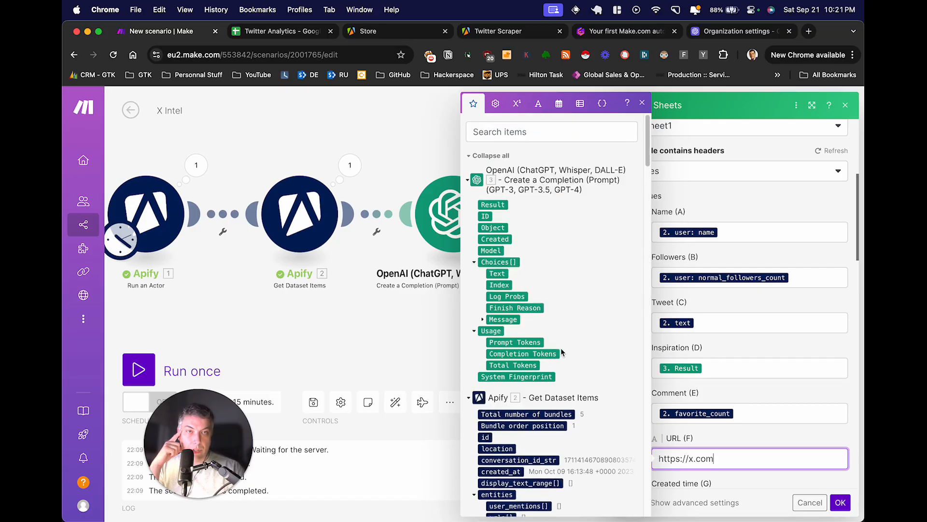
{"action": "left_click", "coordinate": [551, 131]}
{"action": "type", "text": "perma"}
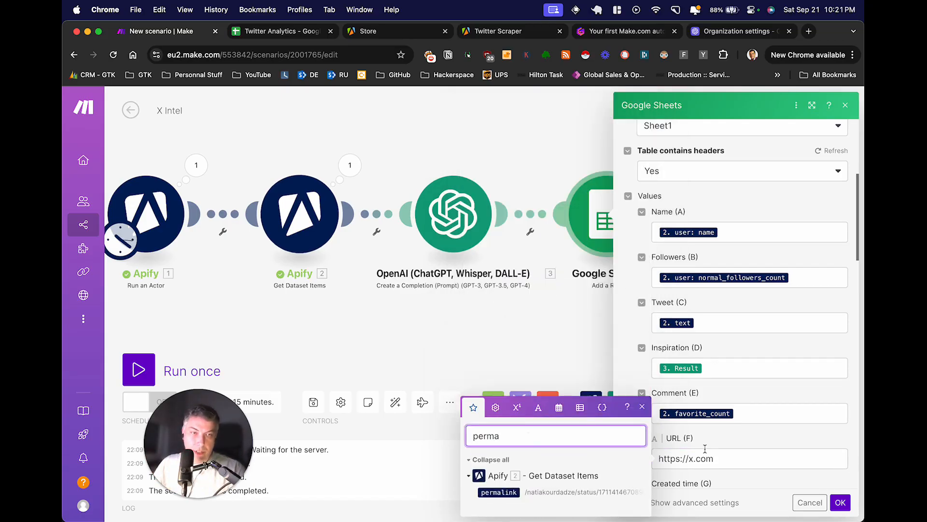
{"action": "left_click", "coordinate": [720, 459]}
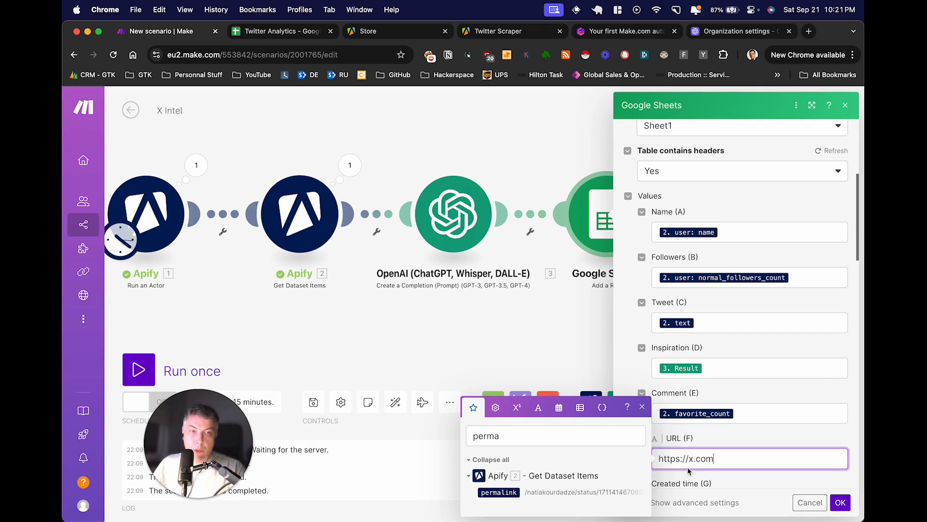
{"action": "left_click", "coordinate": [510, 493]}
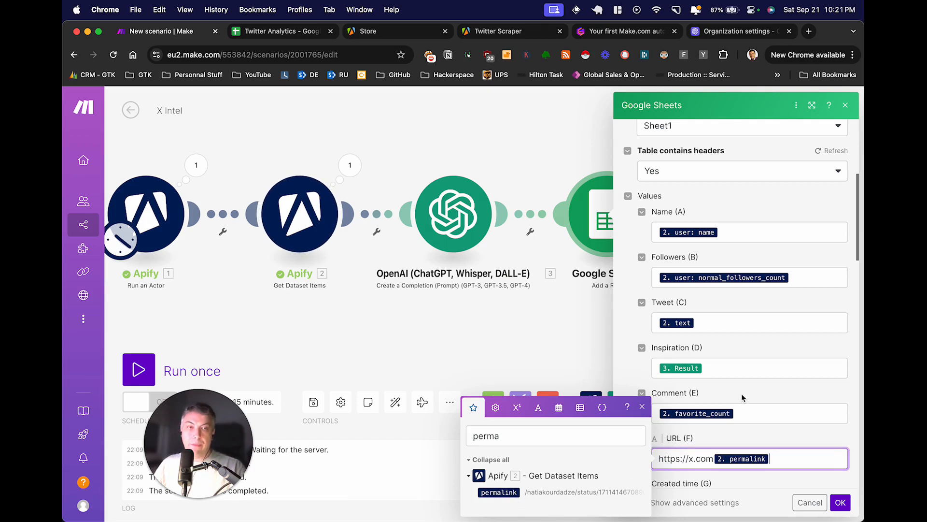
- Map the Created time (G) column to Apify's created_at field and save the Google Sheets module settings
{"action": "scroll", "coordinate": [739, 396], "scroll_direction": "down", "scroll_amount": 3}
{"action": "left_click", "coordinate": [643, 293]}
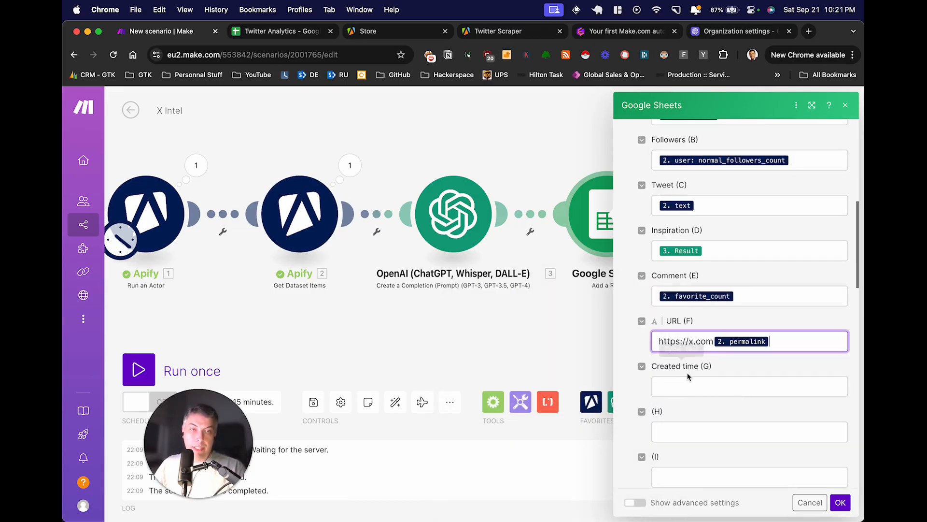
{"action": "left_click", "coordinate": [688, 383]}
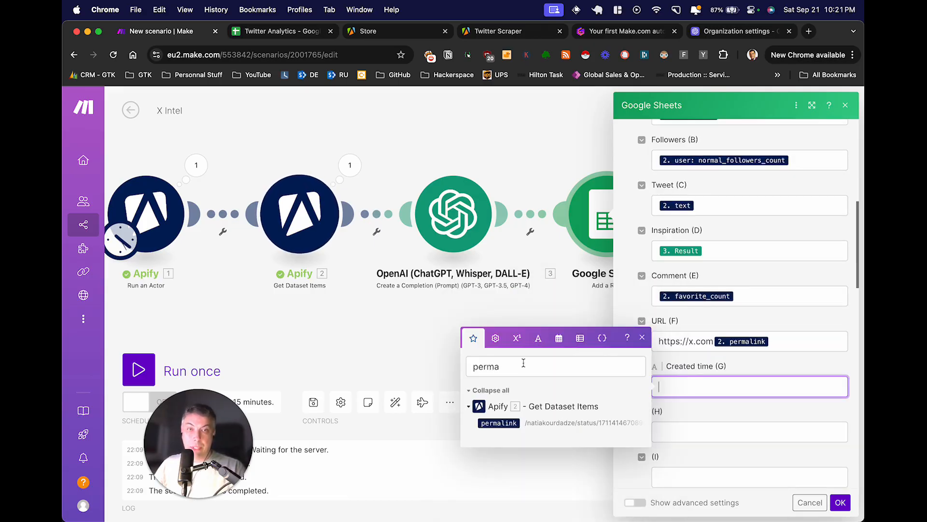
{"action": "left_click_drag", "start_coordinate": [522, 366], "coordinate": [456, 364]}
{"action": "key", "text": "BackSpace"}
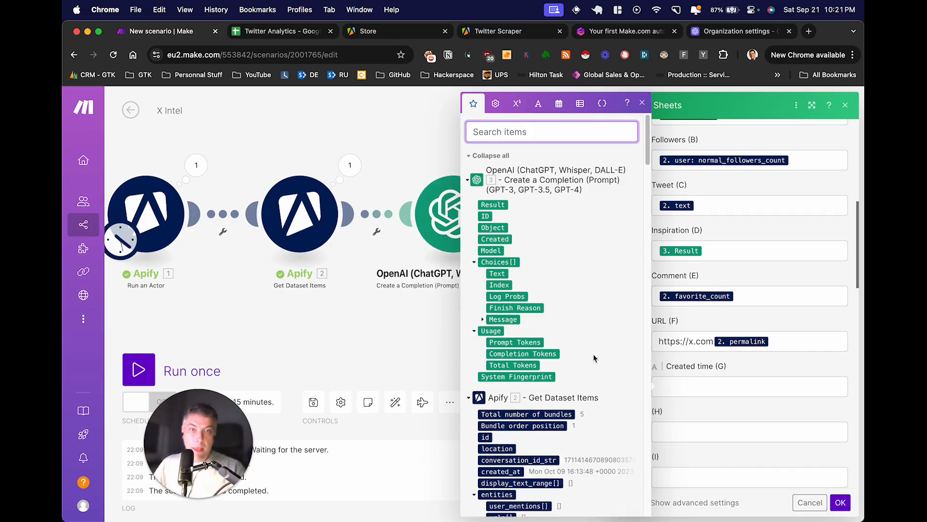
{"action": "scroll", "coordinate": [595, 360], "scroll_direction": "down", "scroll_amount": 3}
{"action": "left_click", "coordinate": [654, 387]}
{"action": "scroll", "coordinate": [523, 300], "scroll_direction": "down", "scroll_amount": 4}
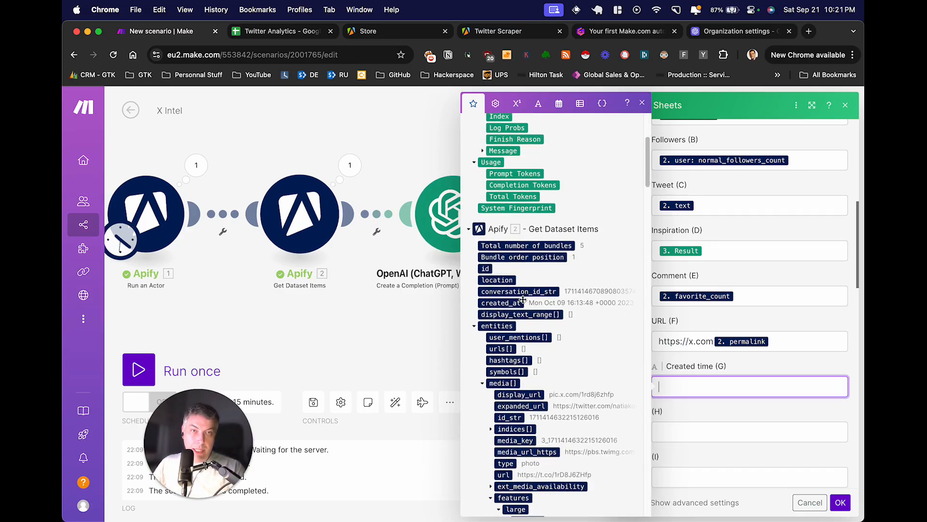
{"action": "left_click", "coordinate": [497, 304]}
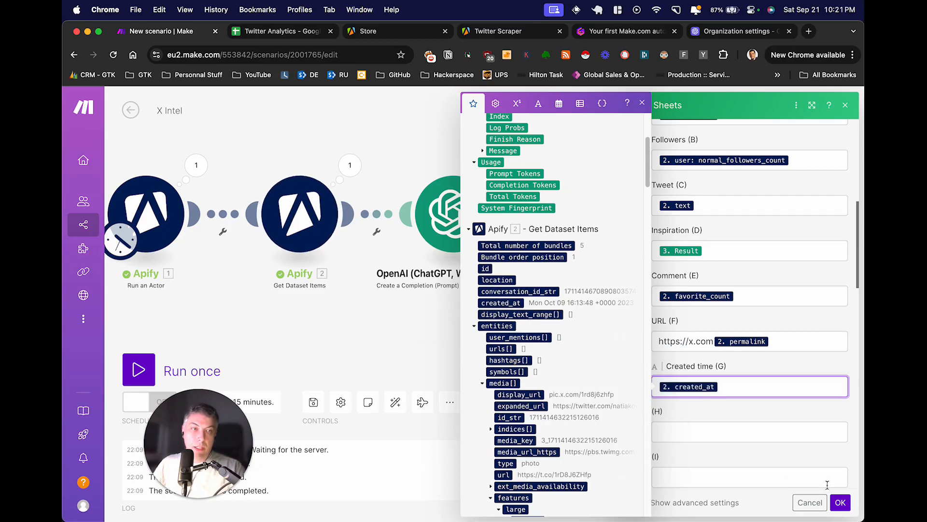
{"action": "left_click", "coordinate": [840, 503]}
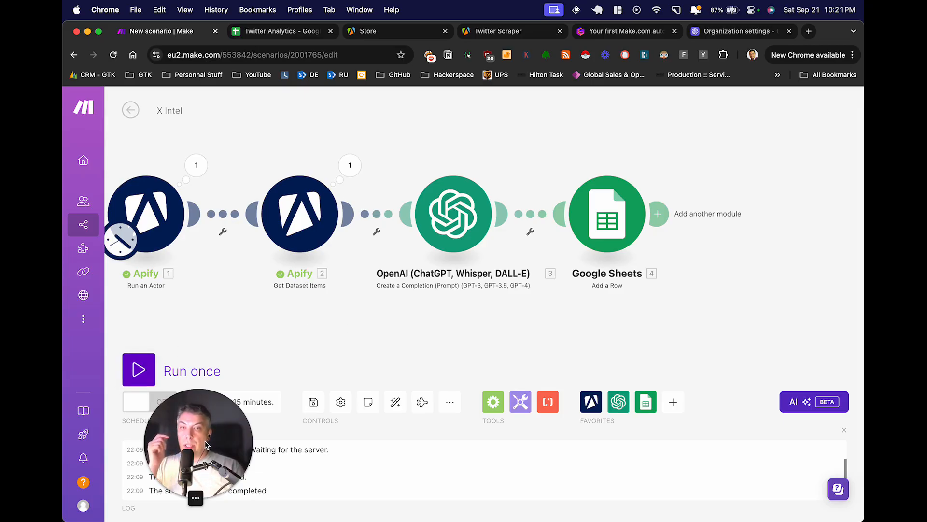
- Run the X Intel scenario once and follow its execution through to the OpenAI and Google Sheets modules
{"action": "left_click_drag", "start_coordinate": [205, 447], "coordinate": [777, 453]}
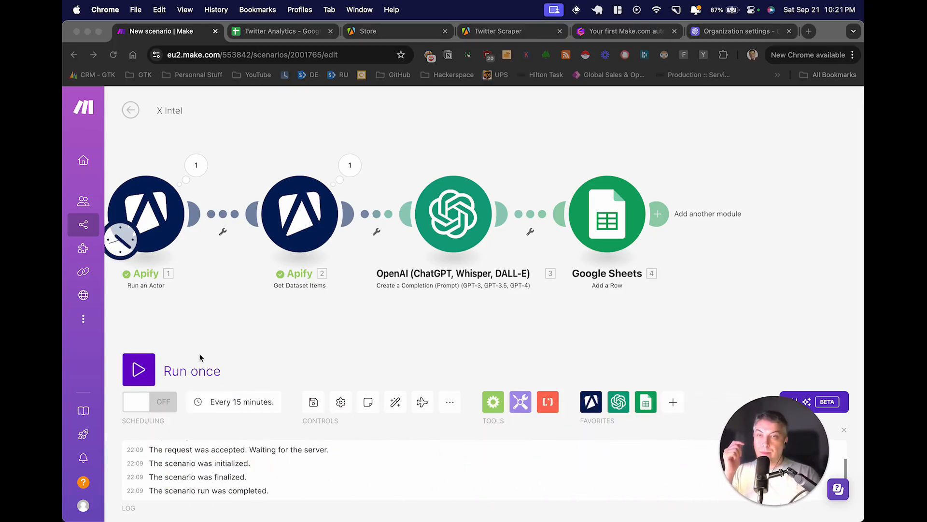
{"action": "left_click", "coordinate": [140, 368]}
{"action": "left_click", "coordinate": [140, 368]}
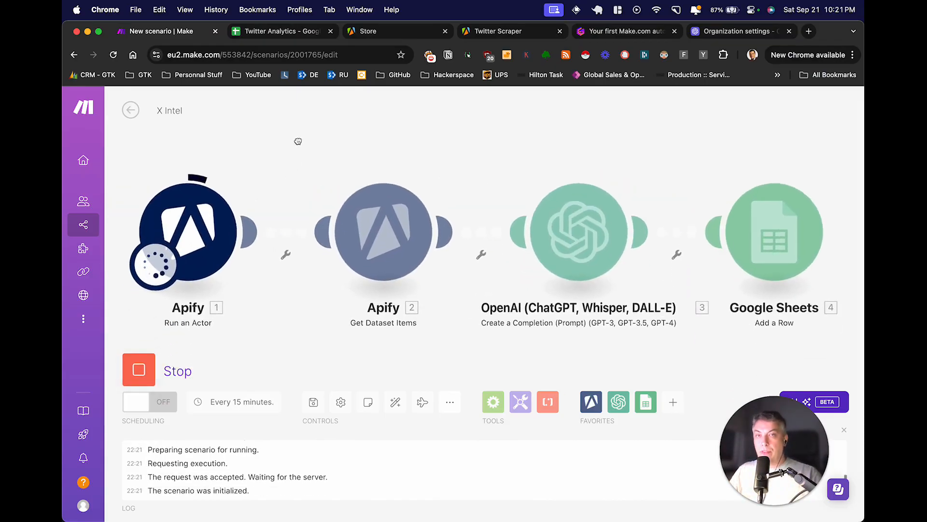
{"action": "left_click_drag", "start_coordinate": [328, 152], "coordinate": [301, 153]}
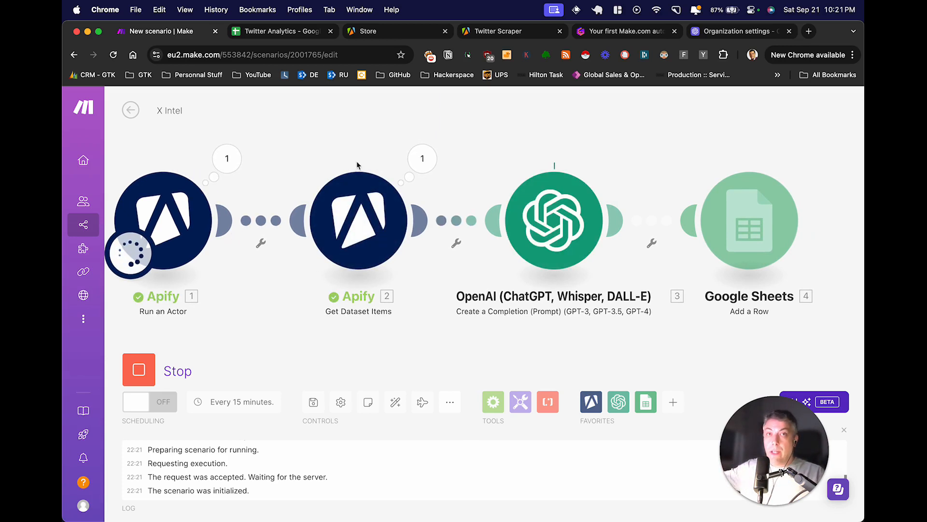
{"action": "left_click_drag", "start_coordinate": [314, 136], "coordinate": [283, 129]}
{"action": "left_click_drag", "start_coordinate": [459, 132], "coordinate": [396, 129]}
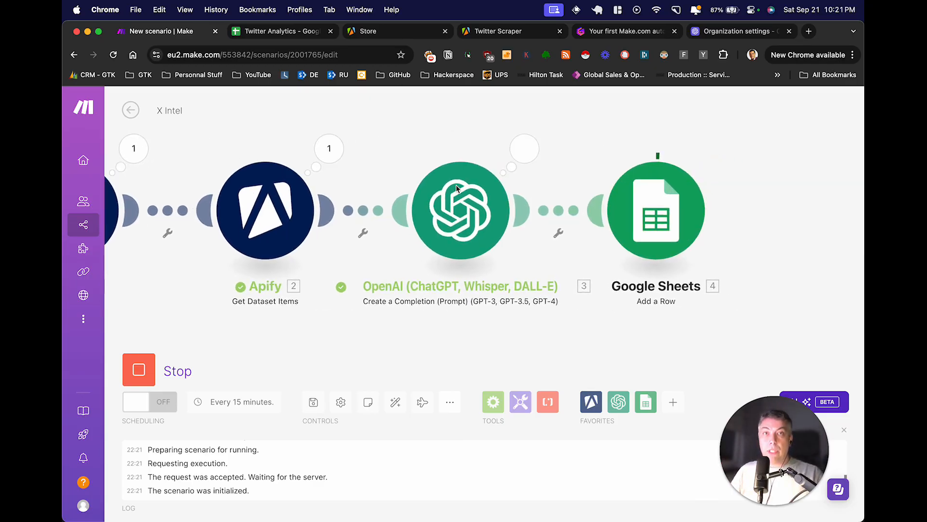
- Switch to the Twitter Analytics spreadsheet and examine the tweet rows added by the scenario run
{"action": "left_click", "coordinate": [285, 32]}
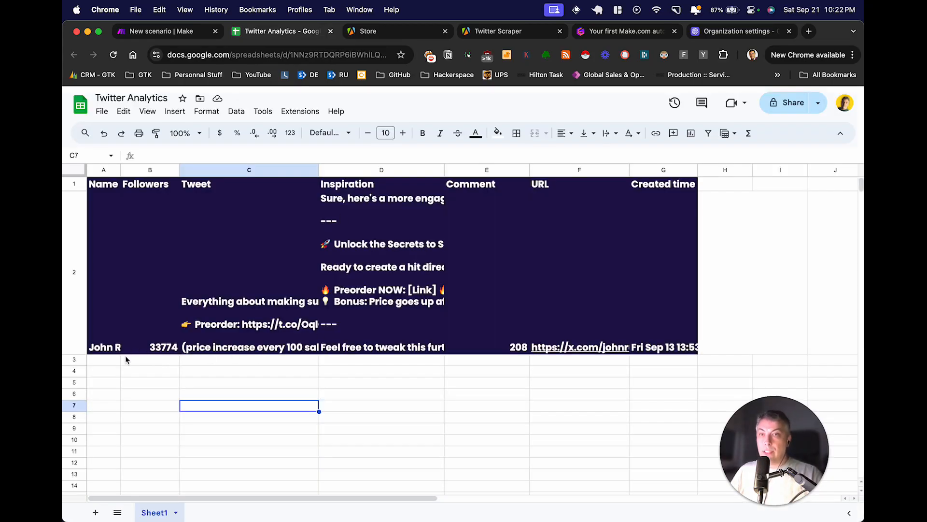
{"action": "scroll", "coordinate": [188, 381], "scroll_direction": "down", "scroll_amount": 10}
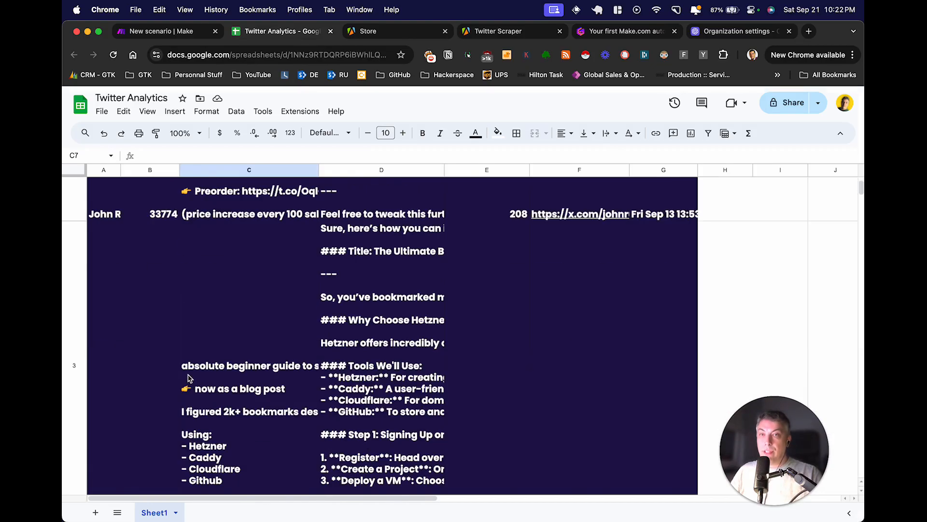
{"action": "scroll", "coordinate": [189, 377], "scroll_direction": "down", "scroll_amount": 5}
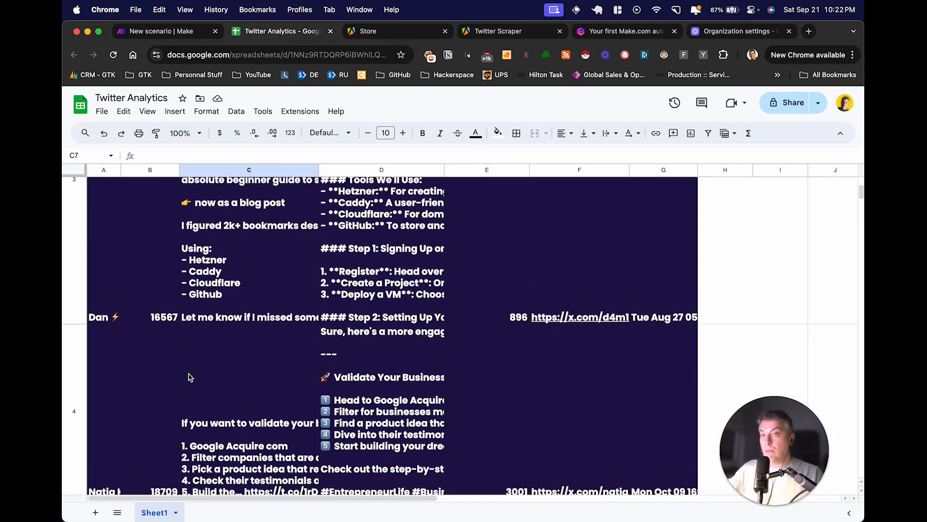
{"action": "scroll", "coordinate": [188, 377], "scroll_direction": "down", "scroll_amount": 4}
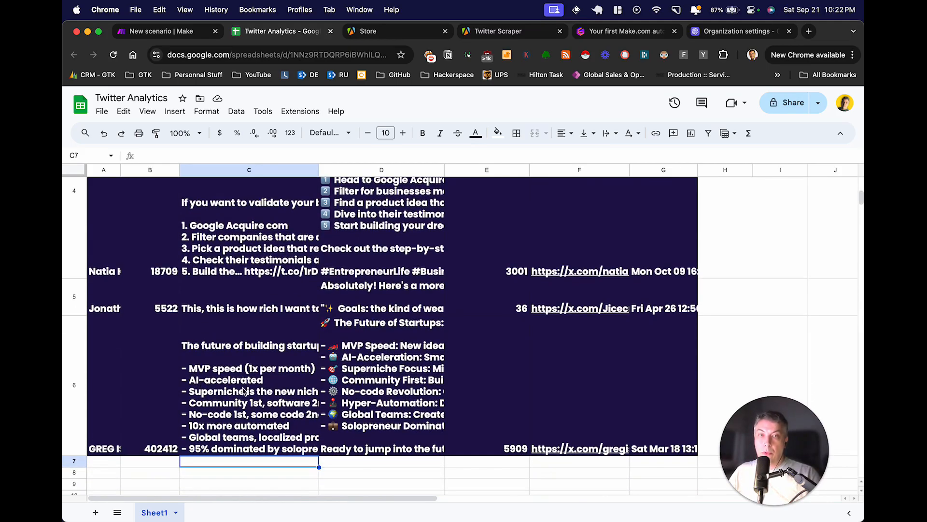
{"action": "scroll", "coordinate": [244, 388], "scroll_direction": "up", "scroll_amount": 15}
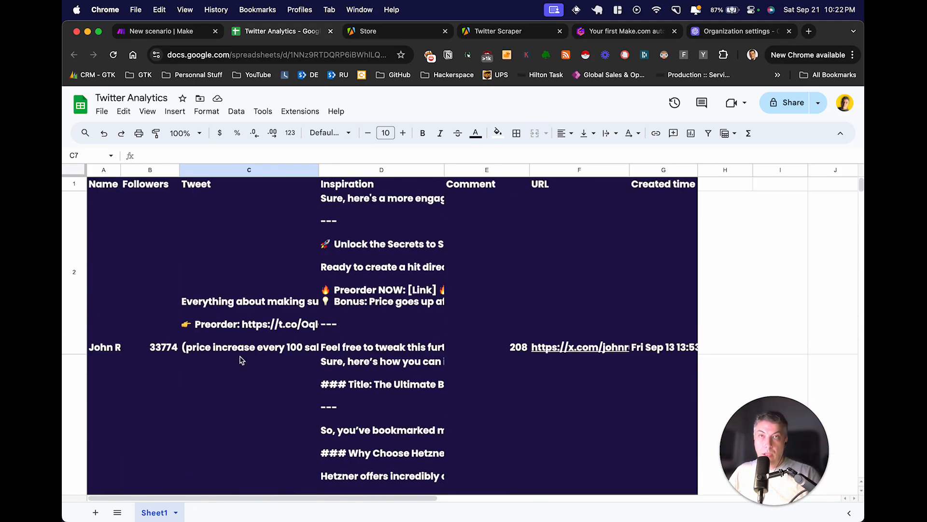
- Return to the Make scenario and review the handles and tweetsDesired setting in the Apify Run an Actor module's input JSON
{"action": "left_click", "coordinate": [186, 32]}
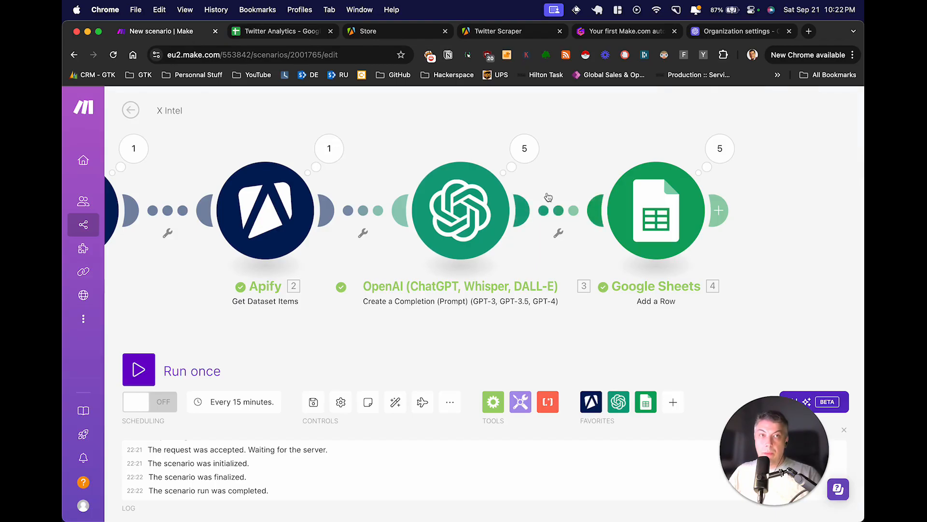
{"action": "left_click_drag", "start_coordinate": [618, 132], "coordinate": [591, 143]}
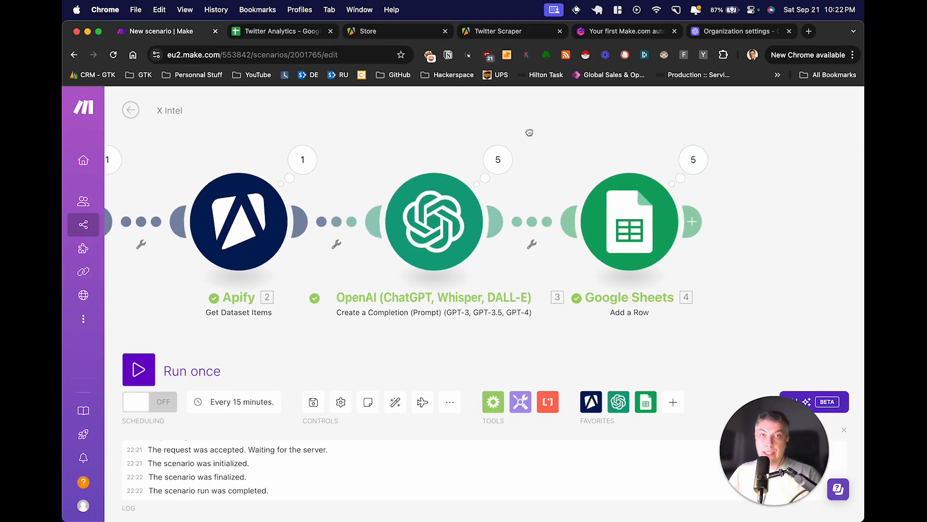
{"action": "scroll", "coordinate": [529, 133], "scroll_direction": "down", "scroll_amount": 5}
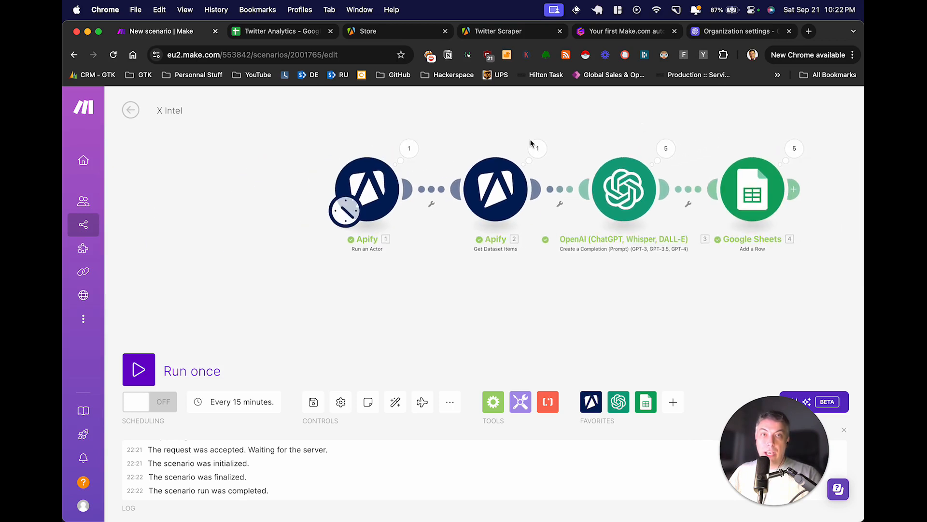
{"action": "left_click", "coordinate": [367, 188]}
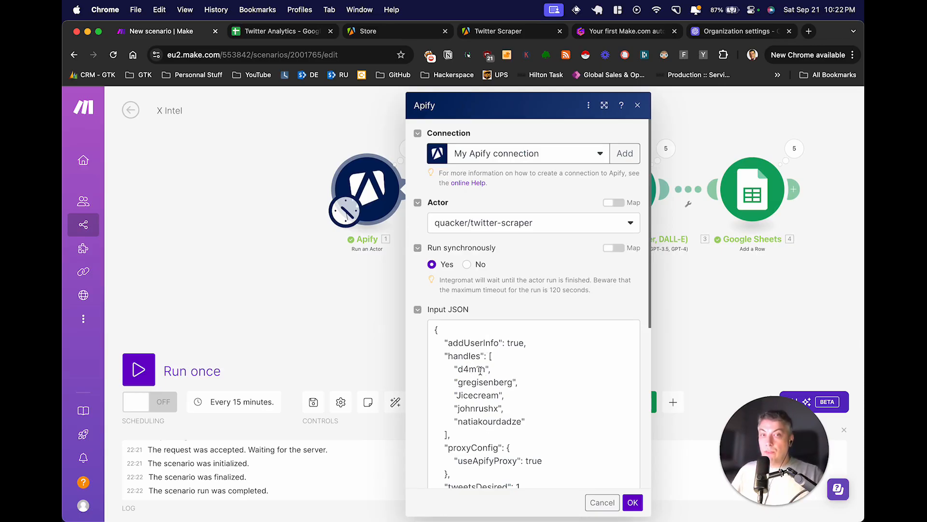
{"action": "scroll", "coordinate": [476, 394], "scroll_direction": "down", "scroll_amount": 1}
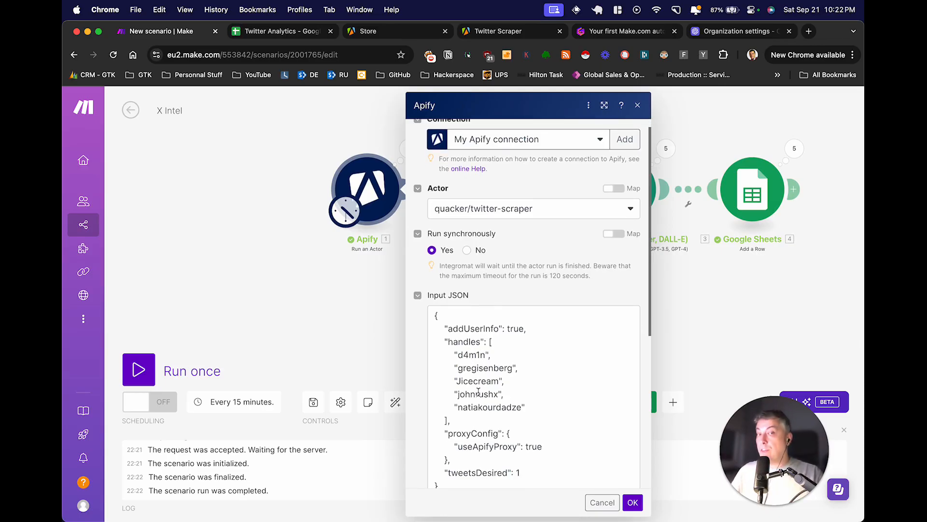
{"action": "scroll", "coordinate": [472, 382], "scroll_direction": "down", "scroll_amount": 1}
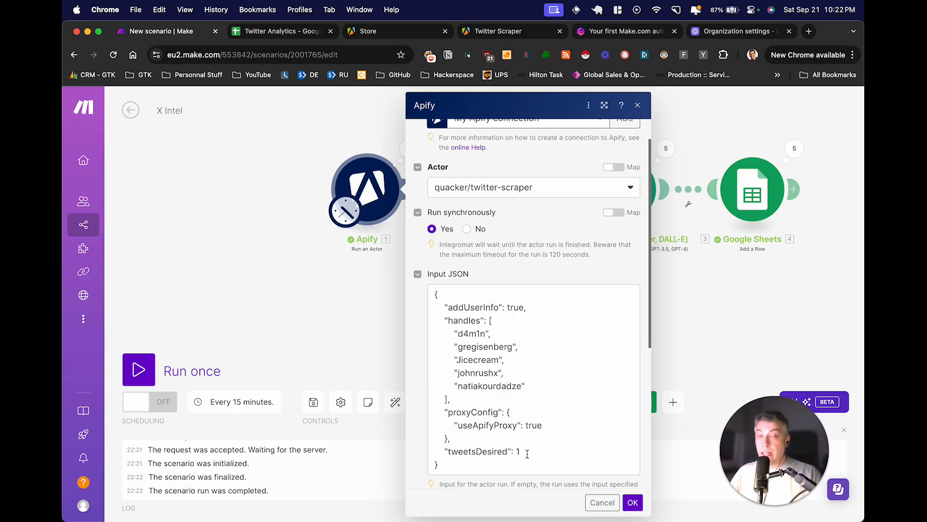
{"action": "left_click", "coordinate": [266, 201]}
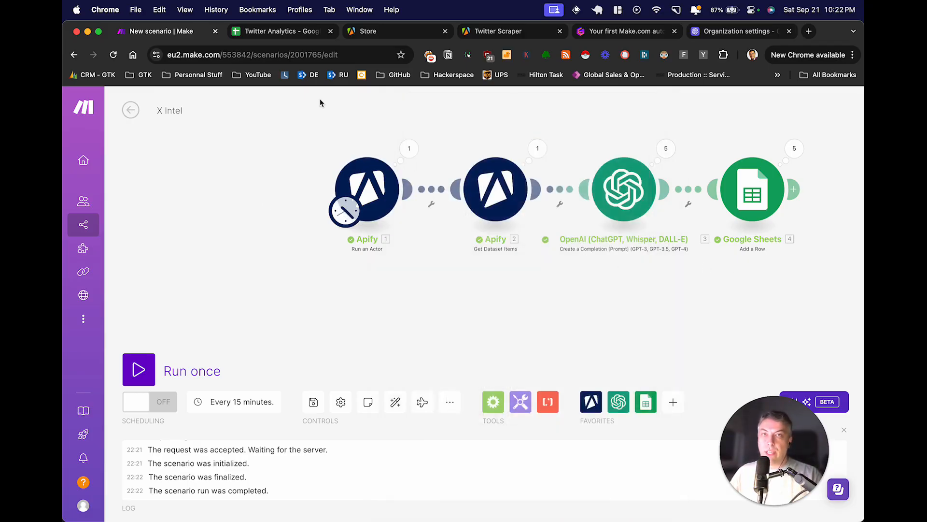
- Switch to the Twitter Analytics spreadsheet, fit all column widths to their content and slightly narrow the Followers column
{"action": "left_click", "coordinate": [277, 33]}
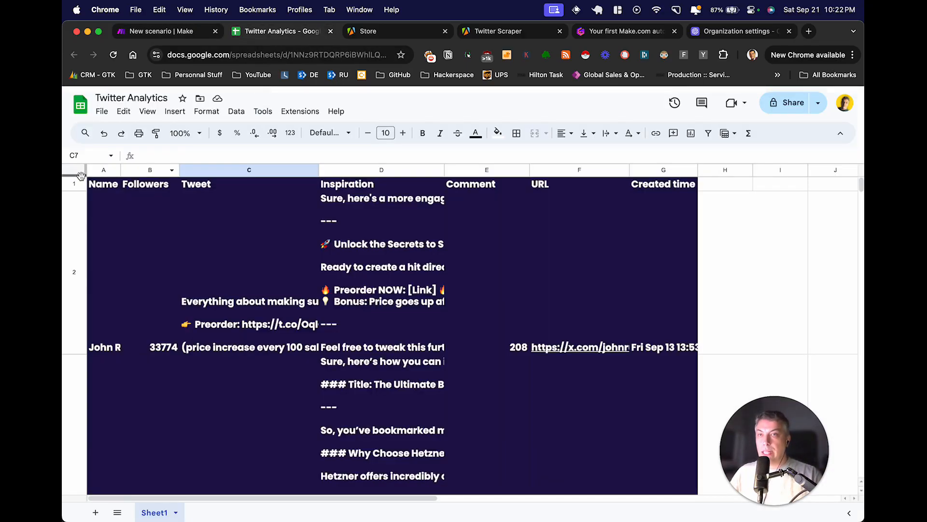
{"action": "left_click", "coordinate": [77, 172]}
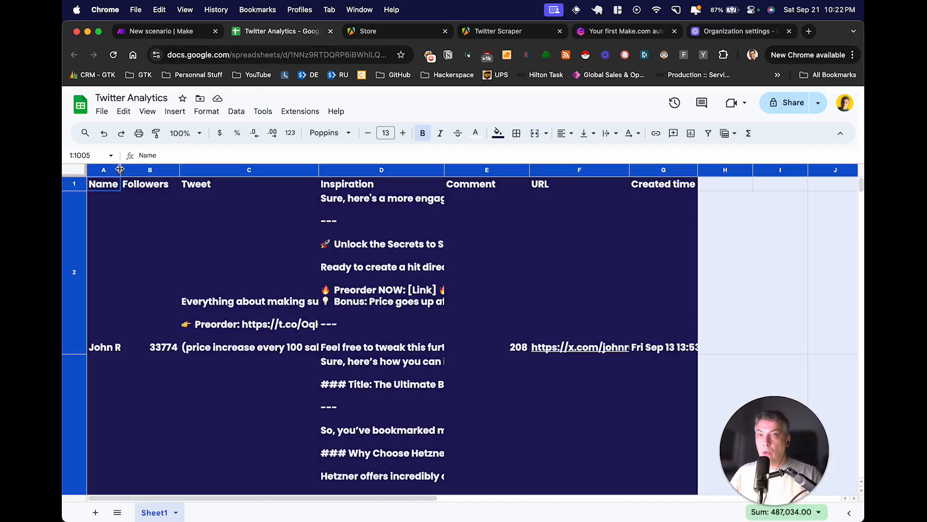
{"action": "left_click_drag", "start_coordinate": [120, 169], "coordinate": [121, 168]}
{"action": "double_click", "coordinate": [120, 169]}
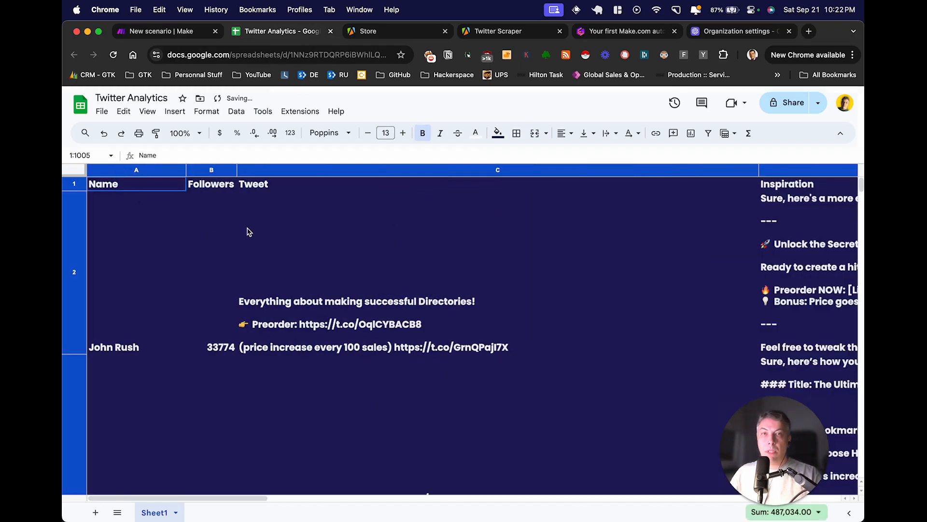
{"action": "left_click", "coordinate": [294, 217]}
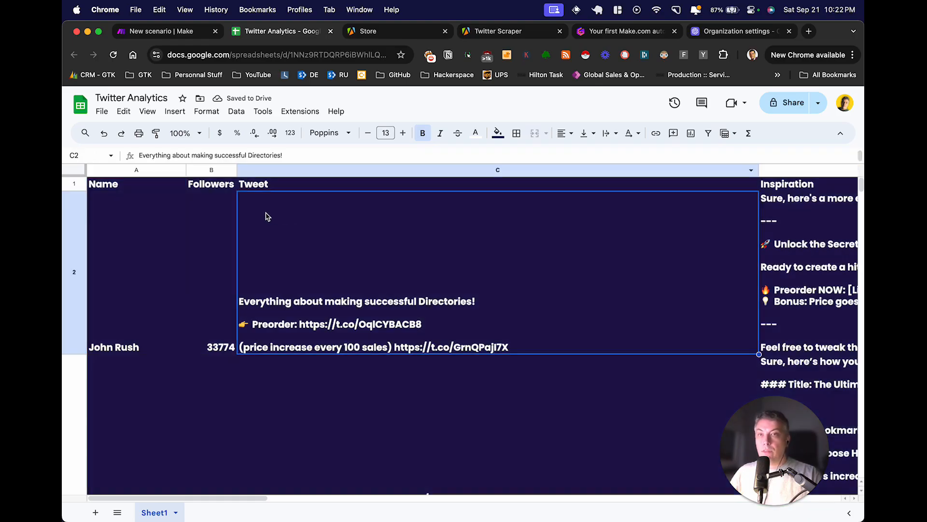
{"action": "left_click", "coordinate": [211, 171]}
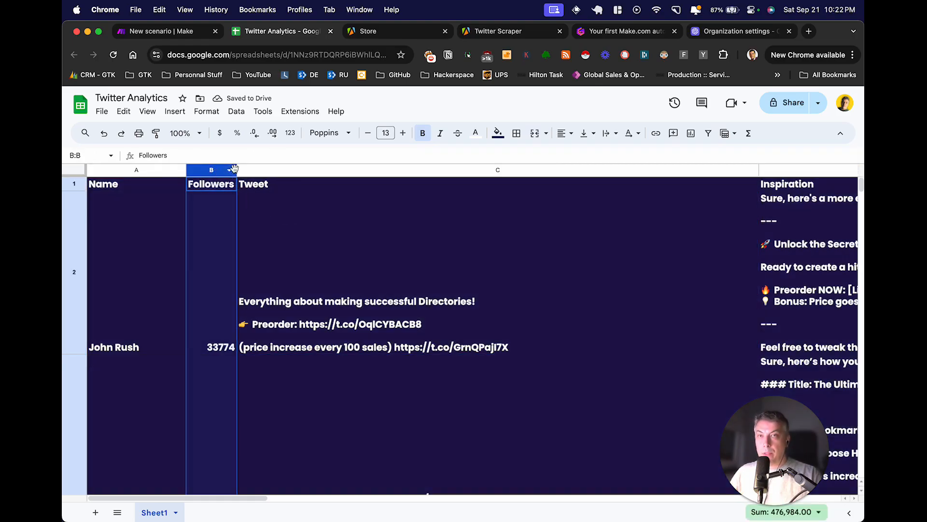
{"action": "left_click_drag", "start_coordinate": [236, 172], "coordinate": [223, 206]}
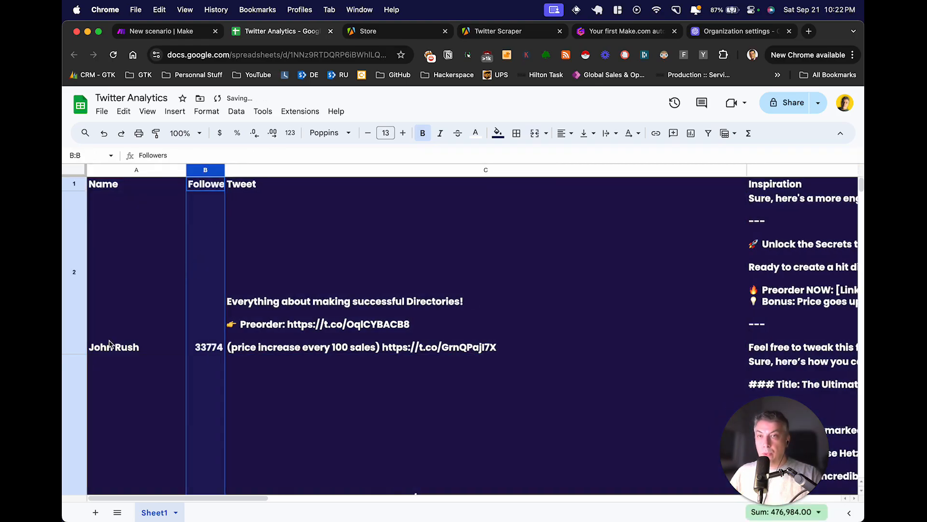
- Examine the first tweet's row across the Name, Tweet, Inspiration and Comment columns
{"action": "left_click", "coordinate": [162, 314]}
{"action": "scroll", "coordinate": [169, 301], "scroll_direction": "right", "scroll_amount": 3}
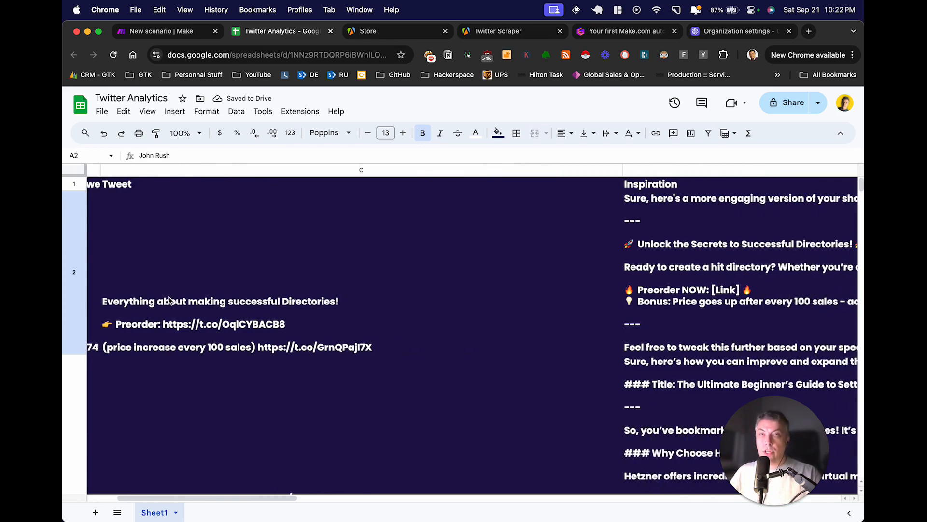
{"action": "left_click", "coordinate": [209, 291]}
{"action": "scroll", "coordinate": [223, 264], "scroll_direction": "right", "scroll_amount": 5}
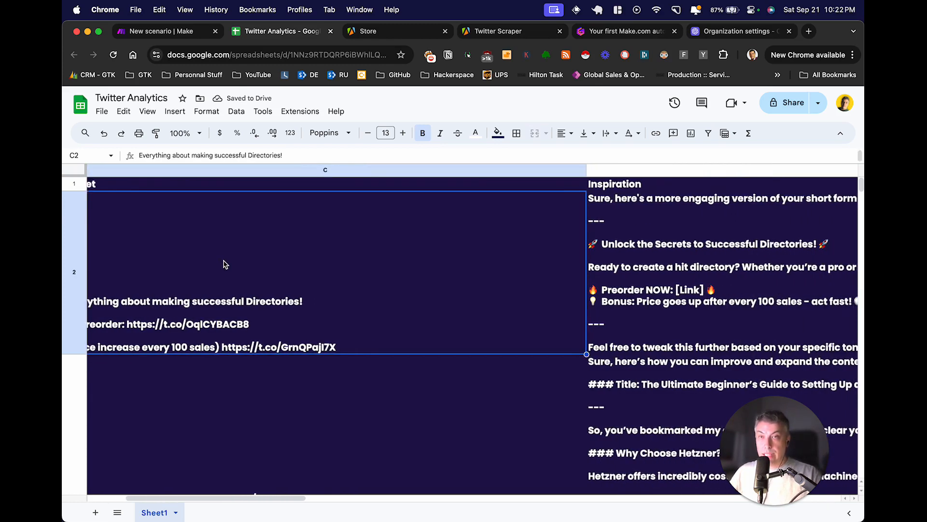
{"action": "left_click", "coordinate": [458, 245]}
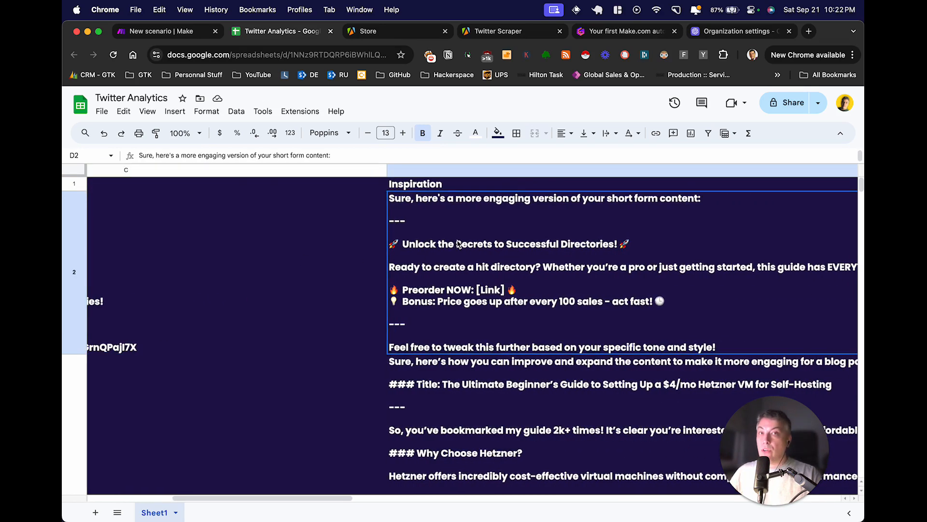
{"action": "scroll", "coordinate": [450, 243], "scroll_direction": "right", "scroll_amount": 4}
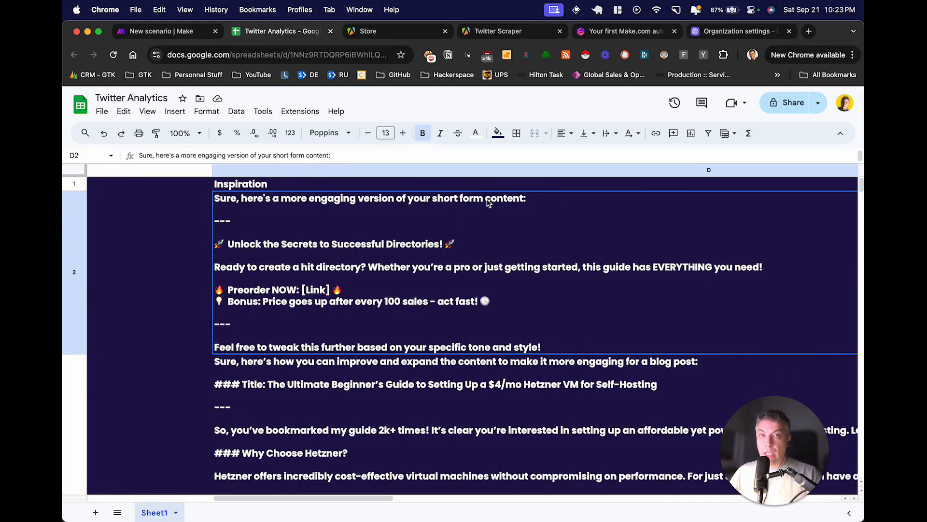
{"action": "scroll", "coordinate": [517, 272], "scroll_direction": "right", "scroll_amount": 5}
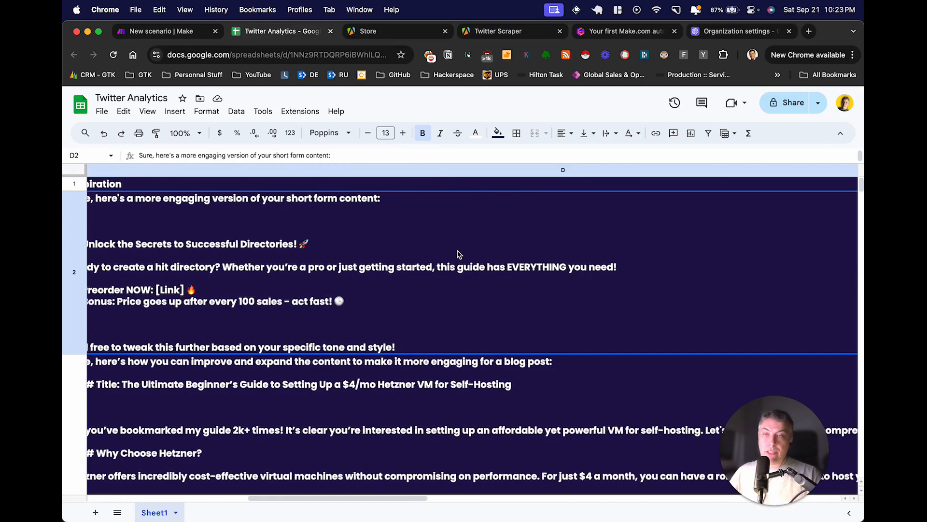
{"action": "scroll", "coordinate": [445, 246], "scroll_direction": "left", "scroll_amount": 3}
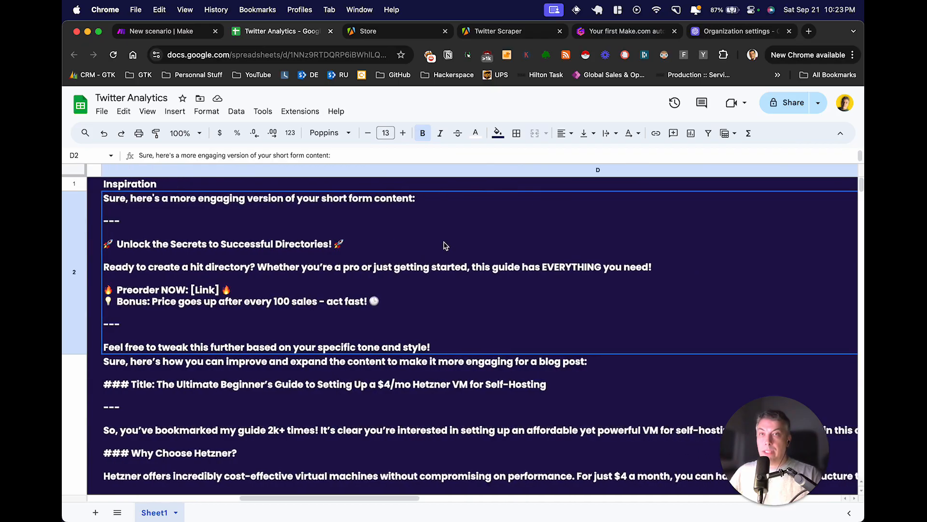
{"action": "scroll", "coordinate": [445, 245], "scroll_direction": "right", "scroll_amount": 15}
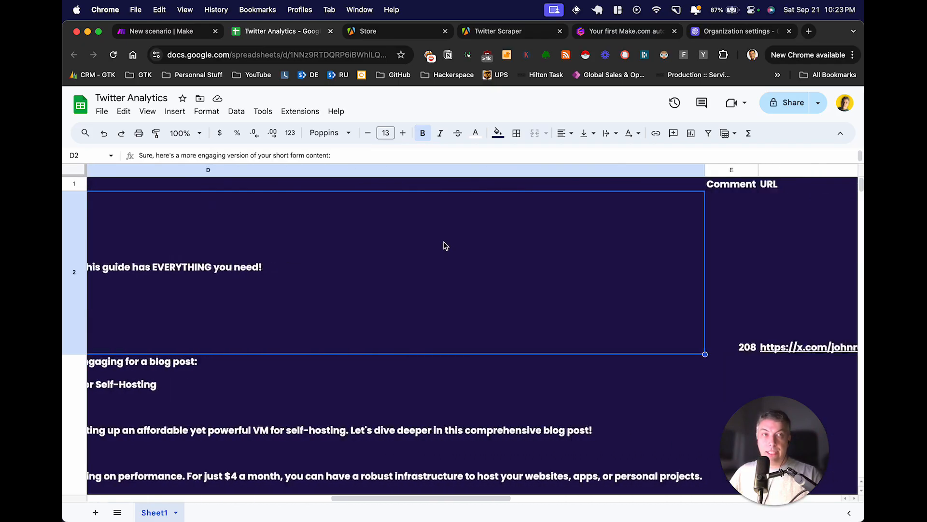
{"action": "left_click", "coordinate": [473, 272]}
{"action": "left_click", "coordinate": [432, 274]}
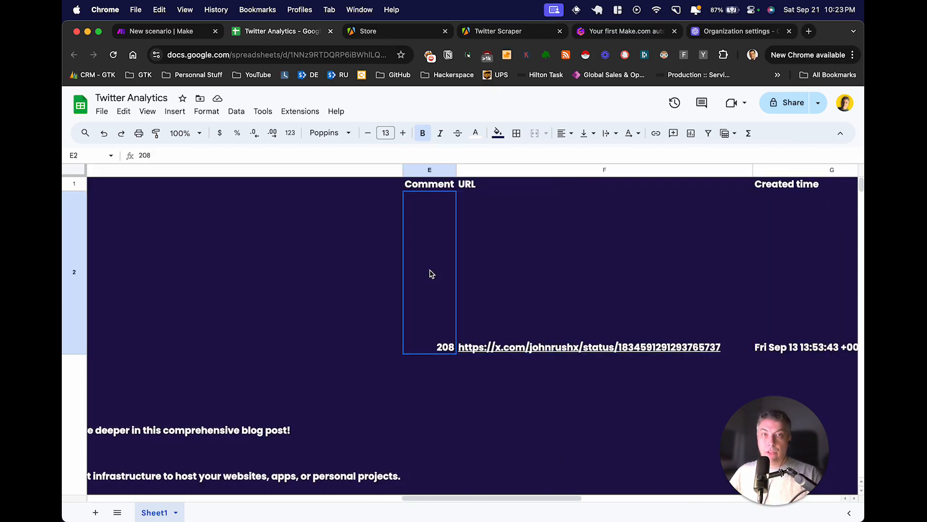
- Open the tweet linked in the first data row's URL cell and check its like count on X
{"action": "left_click", "coordinate": [507, 262]}
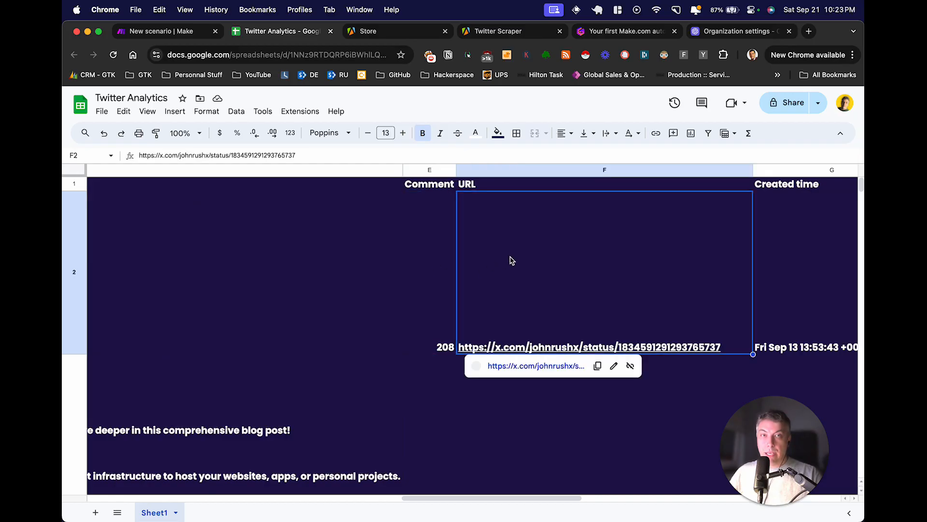
{"action": "left_click", "coordinate": [555, 369]}
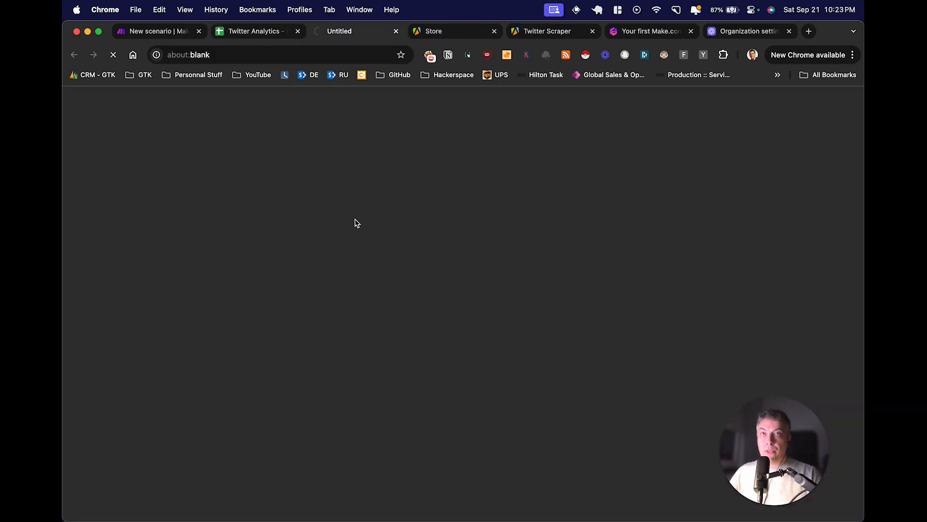
{"action": "left_click", "coordinate": [262, 35]}
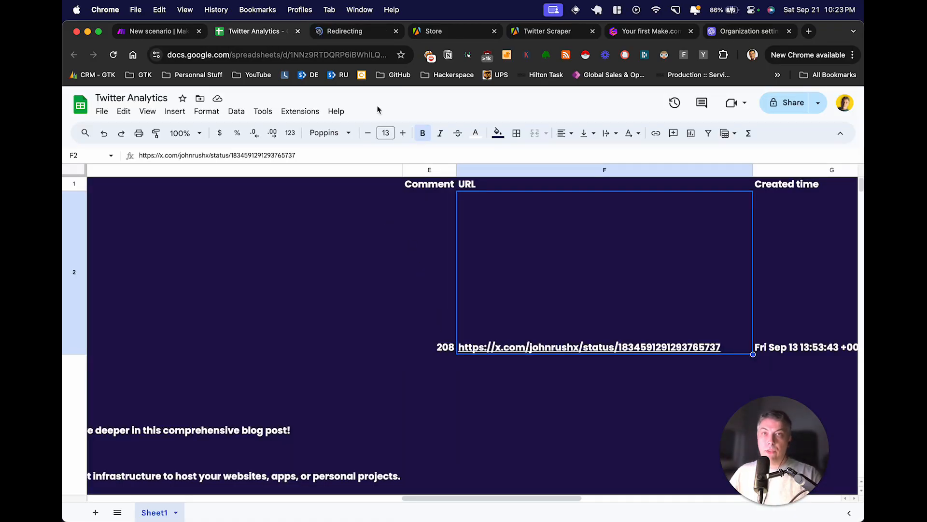
{"action": "left_click", "coordinate": [357, 33]}
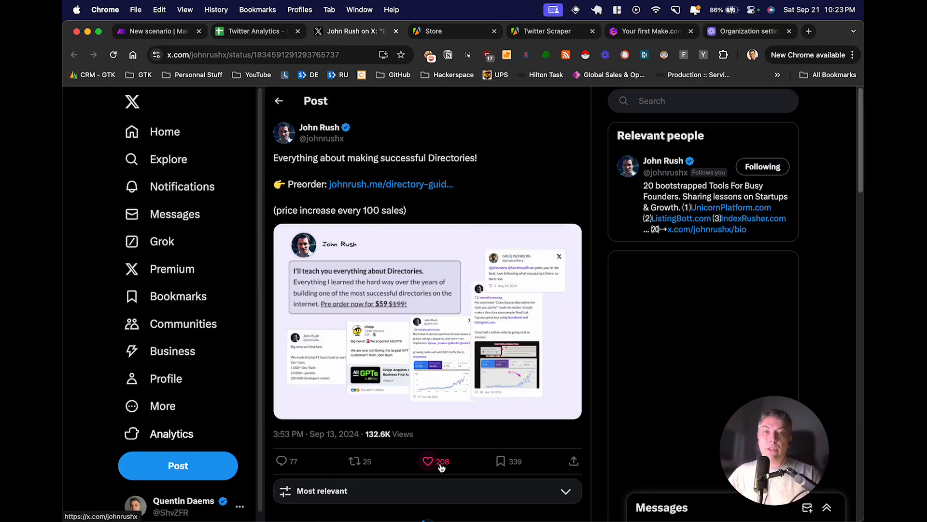
{"action": "left_click", "coordinate": [423, 470]}
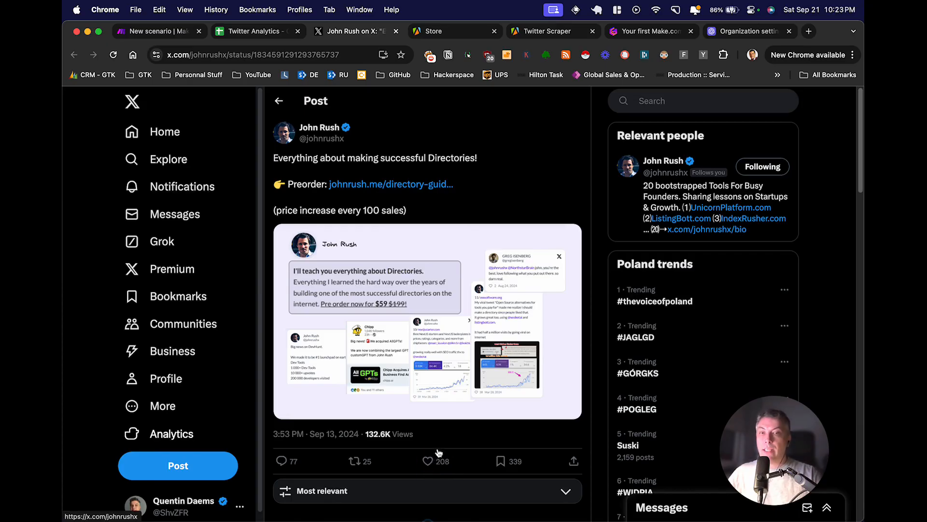
- Return to the Twitter Analytics spreadsheet and rename the Comment column header to Like
{"action": "left_click", "coordinate": [245, 27]}
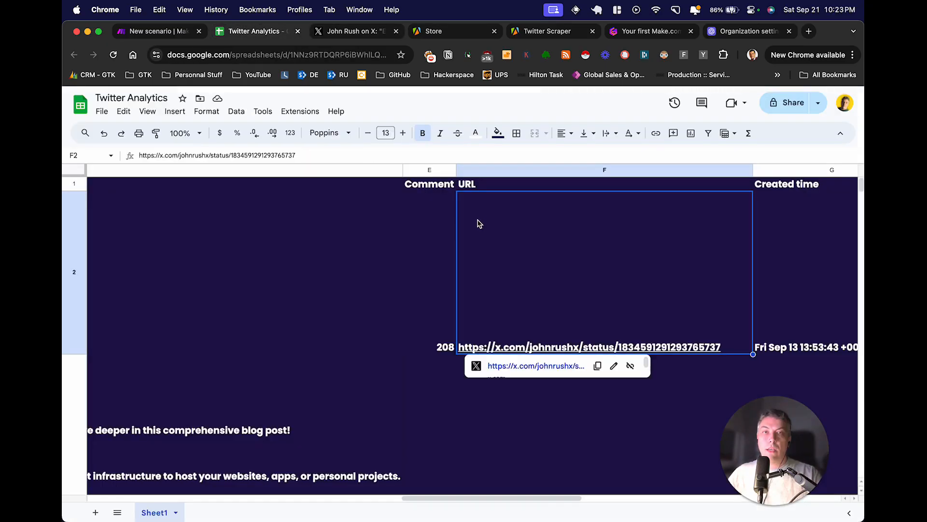
{"action": "left_click", "coordinate": [420, 188]}
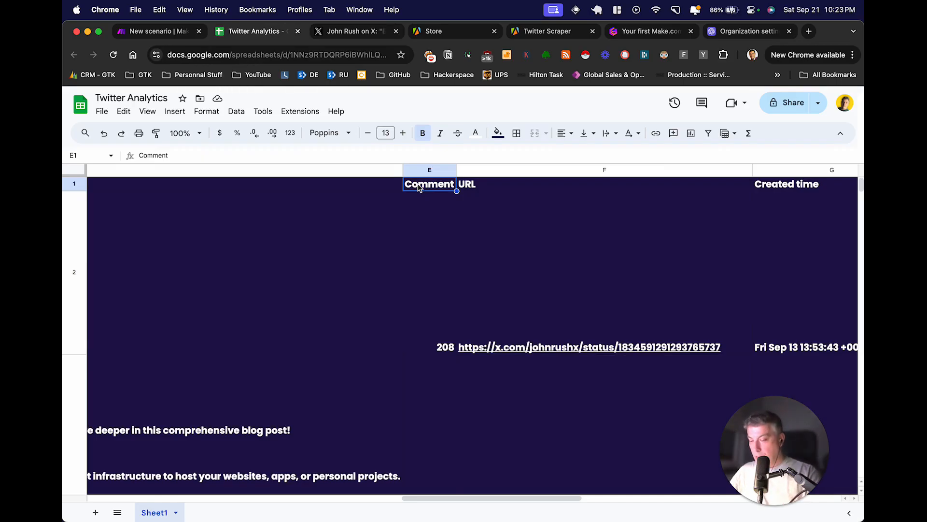
{"action": "type", "text": "Like"}
{"action": "left_click", "coordinate": [443, 245]}
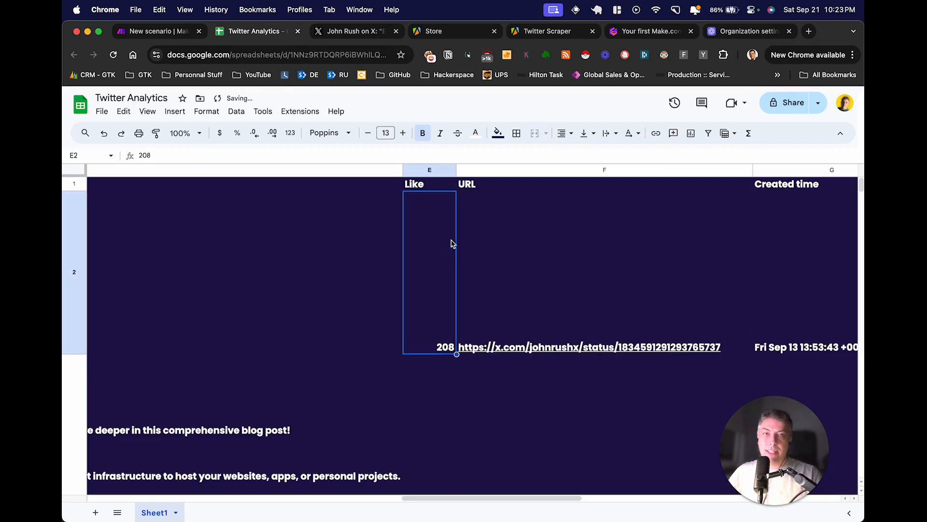
- Review the first tweet's URL and Created time cells and the rows below, and return to the Make scenario
{"action": "mouse_move", "coordinate": [475, 240]}
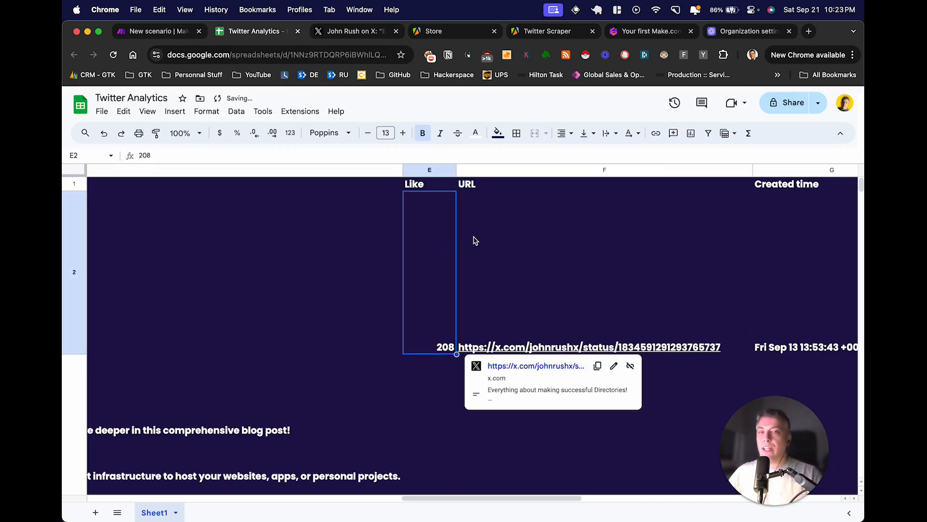
{"action": "left_click", "coordinate": [531, 240]}
{"action": "scroll", "coordinate": [570, 251], "scroll_direction": "right", "scroll_amount": 3}
{"action": "left_click", "coordinate": [621, 269]}
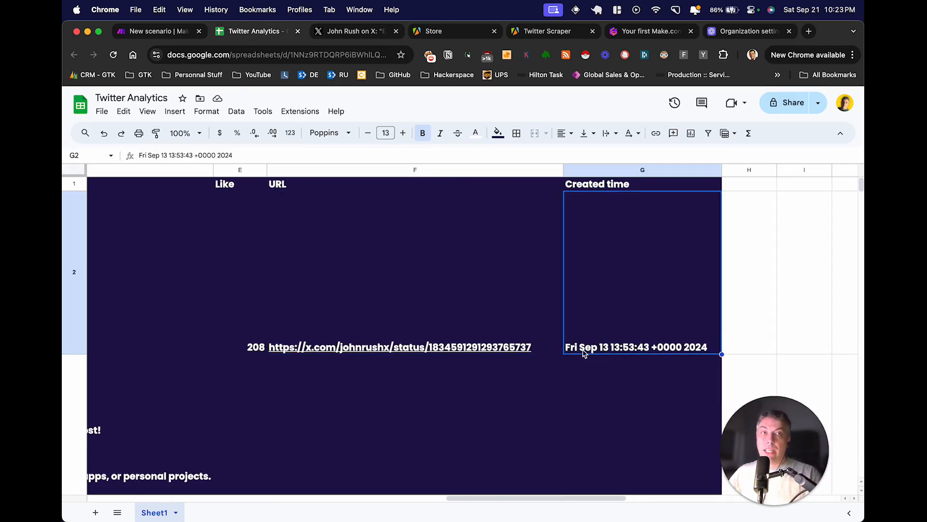
{"action": "scroll", "coordinate": [451, 309], "scroll_direction": "left", "scroll_amount": 8}
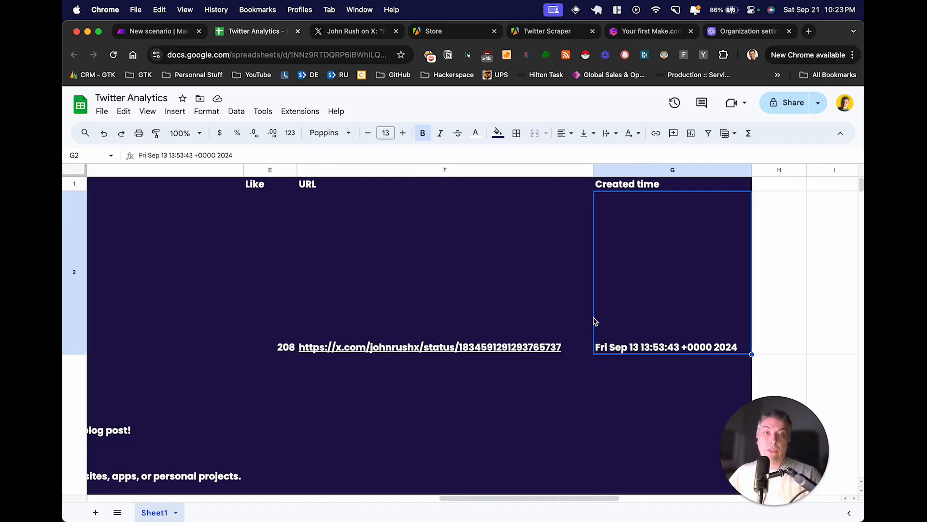
{"action": "scroll", "coordinate": [421, 322], "scroll_direction": "down", "scroll_amount": 3}
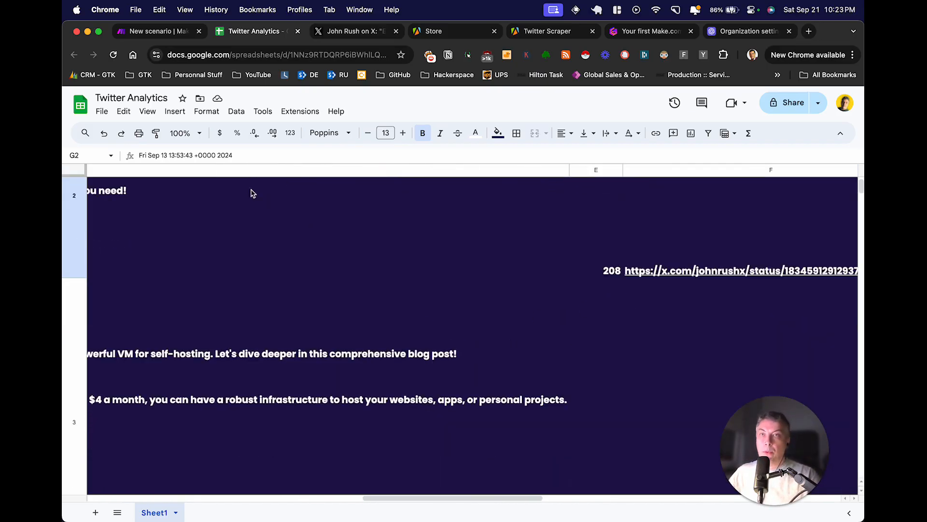
{"action": "scroll", "coordinate": [251, 193], "scroll_direction": "down", "scroll_amount": 5}
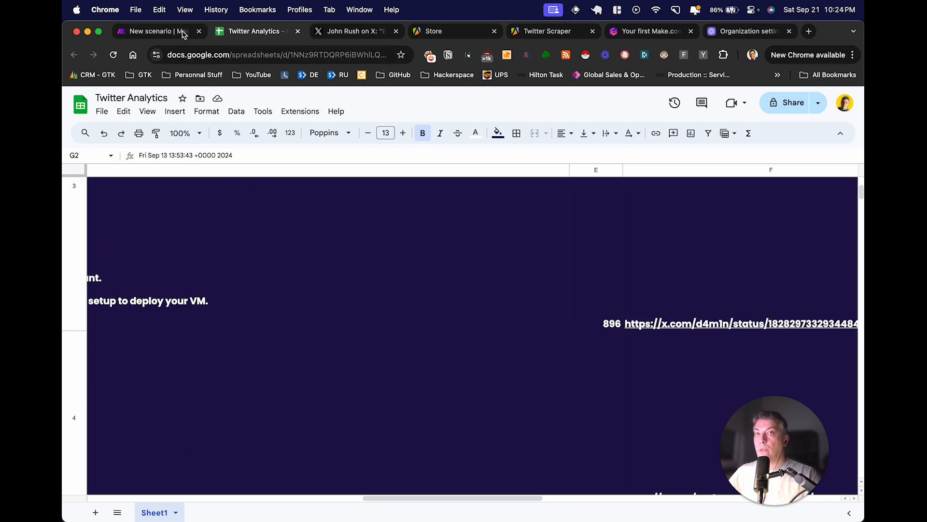
{"action": "left_click", "coordinate": [154, 30]}
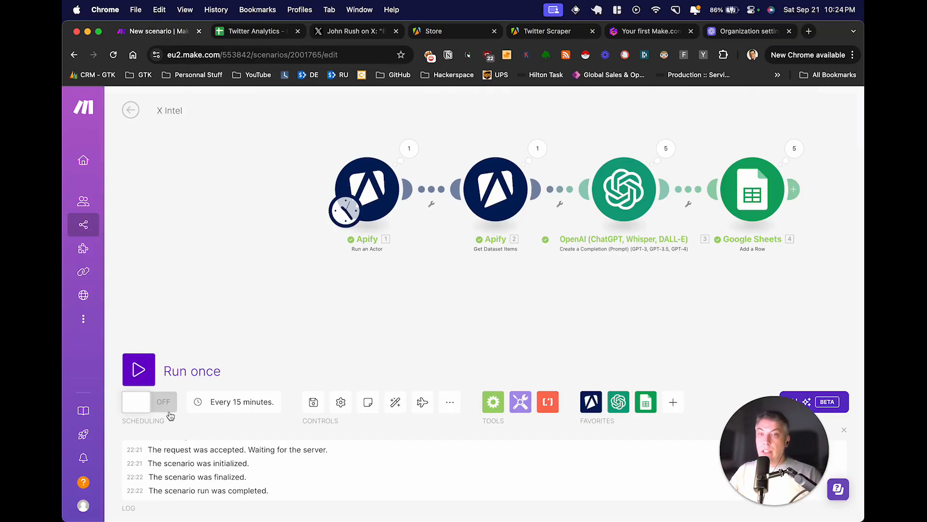
{"action": "left_click", "coordinate": [249, 401]}
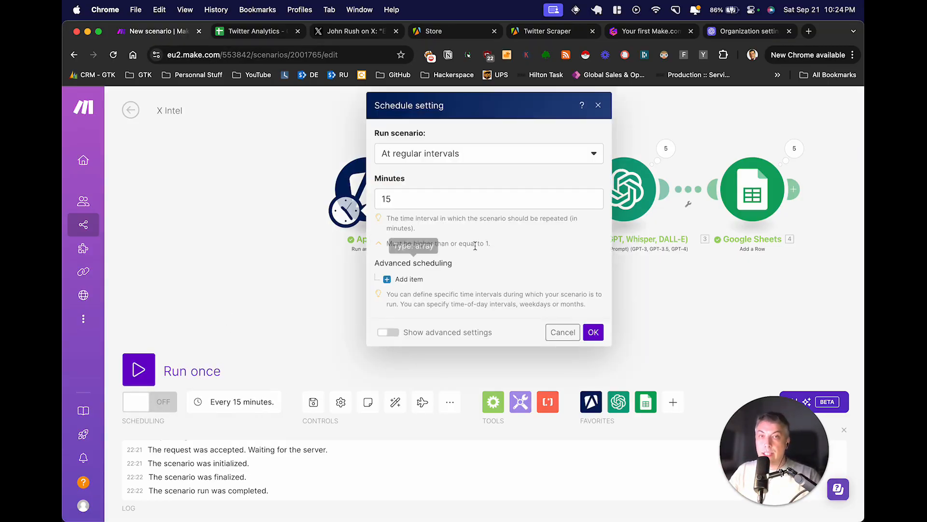
{"action": "left_click", "coordinate": [441, 156]}
{"action": "left_click", "coordinate": [403, 213]}
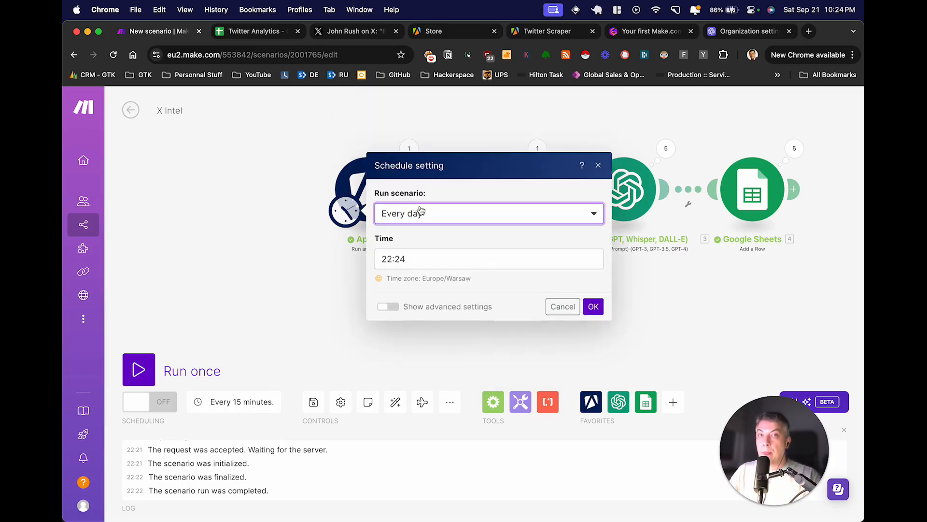
{"action": "left_click", "coordinate": [425, 233]}
{"action": "key", "text": "Escape"}
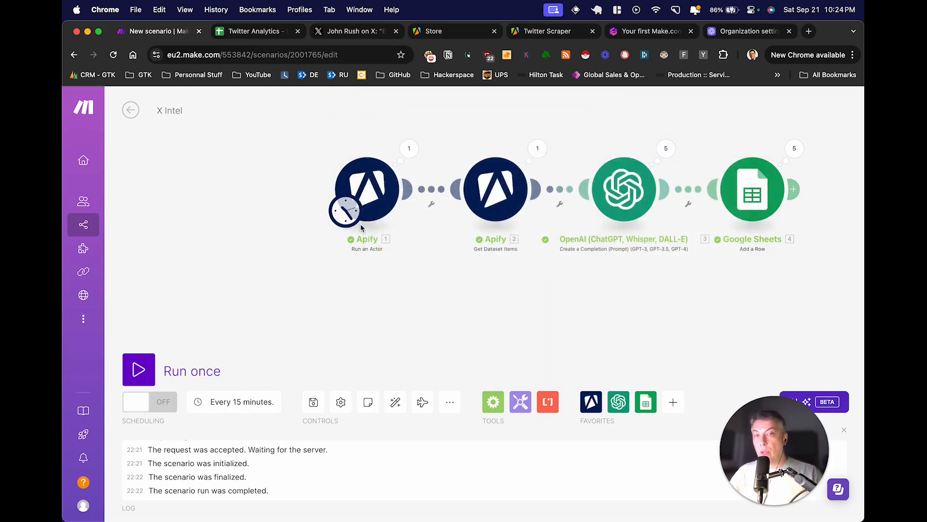
- Schedule the X Intel scenario to run every day at 15:30 and save the schedule setting
{"action": "left_click", "coordinate": [196, 405]}
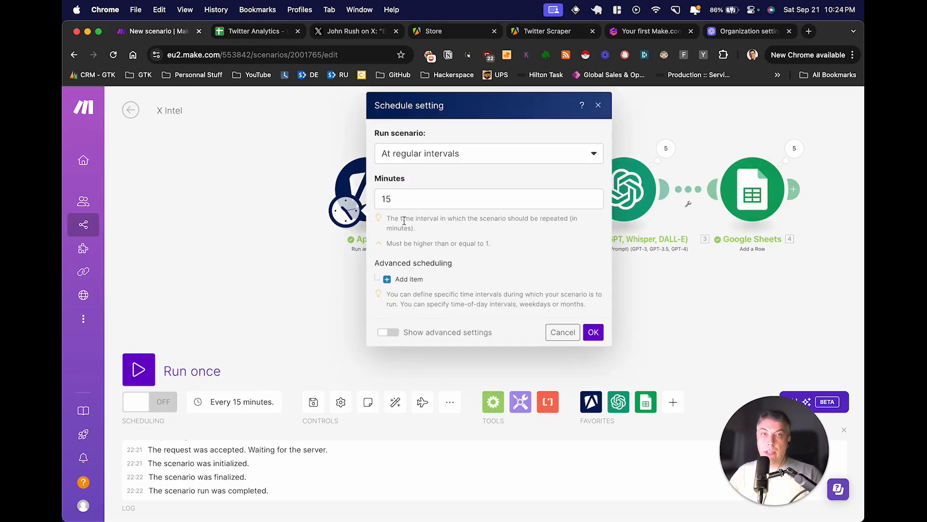
{"action": "left_click", "coordinate": [417, 157]}
{"action": "left_click", "coordinate": [405, 210]}
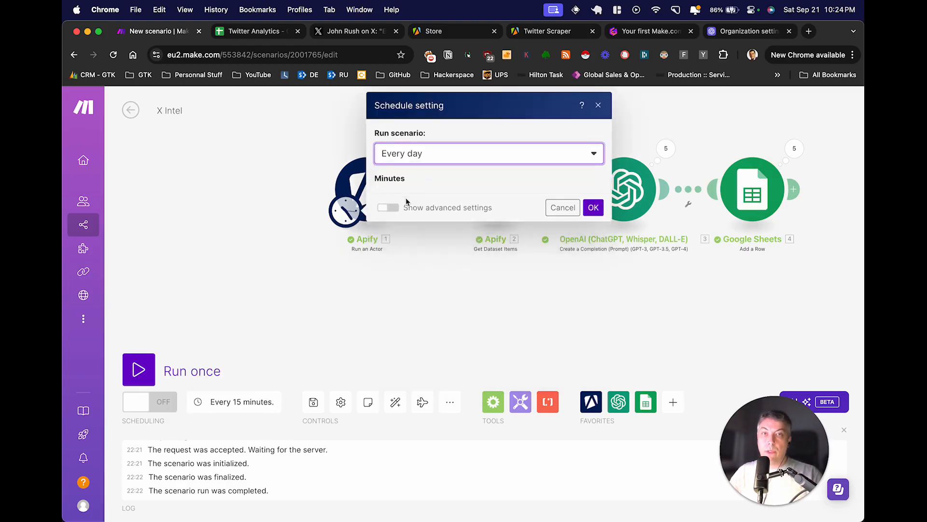
{"action": "left_click", "coordinate": [408, 227]}
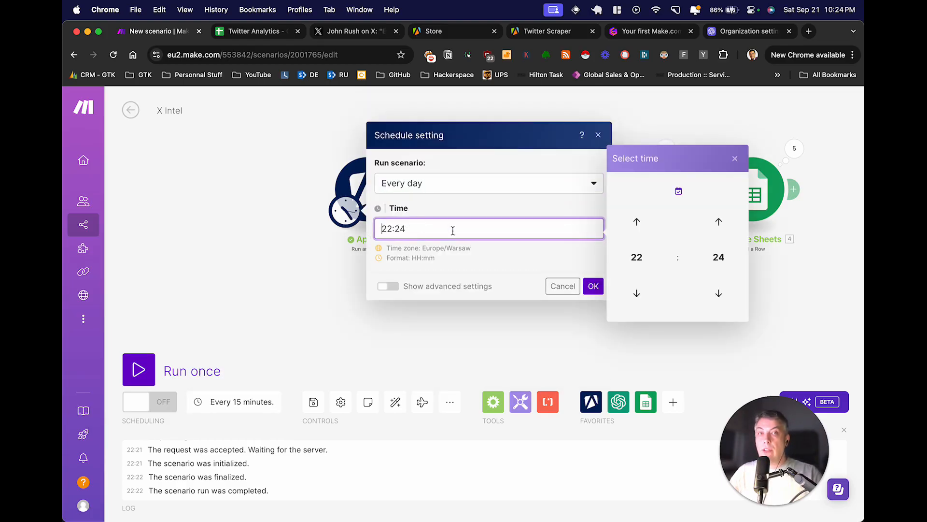
{"action": "left_click", "coordinate": [637, 292]}
{"action": "left_click", "coordinate": [636, 292]}
{"action": "left_click", "coordinate": [637, 292]}
{"action": "left_click", "coordinate": [637, 292]}
{"action": "left_click", "coordinate": [636, 293]}
{"action": "left_click", "coordinate": [636, 292]}
{"action": "left_click", "coordinate": [636, 292]}
{"action": "left_click", "coordinate": [636, 292]}
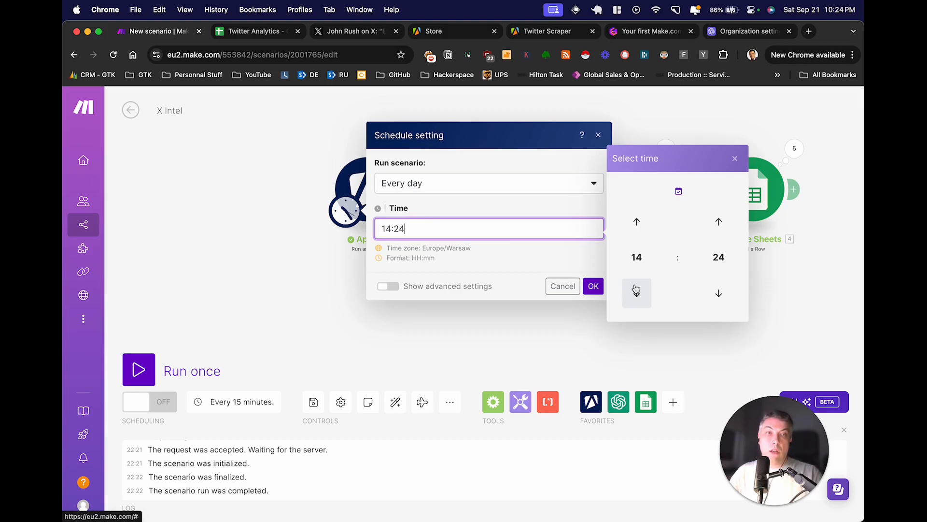
{"action": "left_click", "coordinate": [637, 222]}
{"action": "left_click", "coordinate": [718, 220]}
{"action": "left_click", "coordinate": [718, 220]}
{"action": "left_click", "coordinate": [718, 220]}
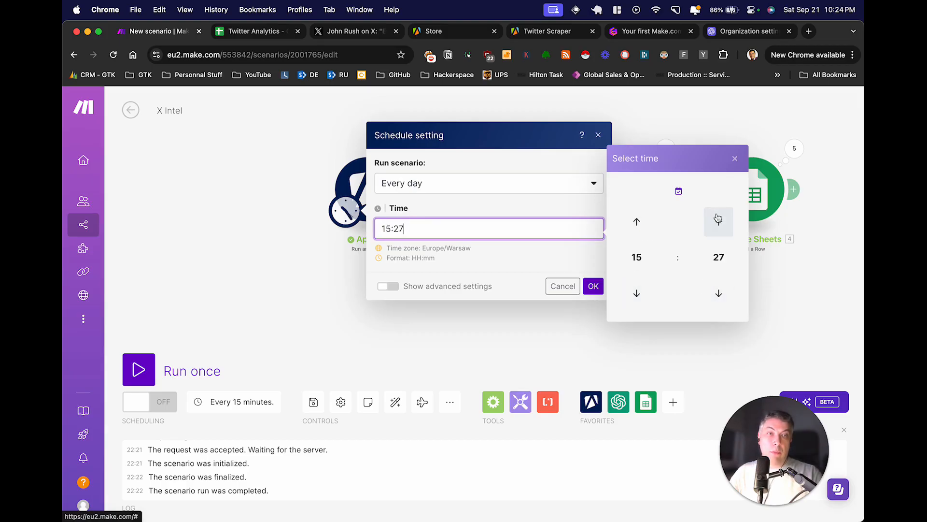
{"action": "left_click", "coordinate": [719, 219]}
{"action": "left_click", "coordinate": [718, 219]}
{"action": "left_click", "coordinate": [718, 220]}
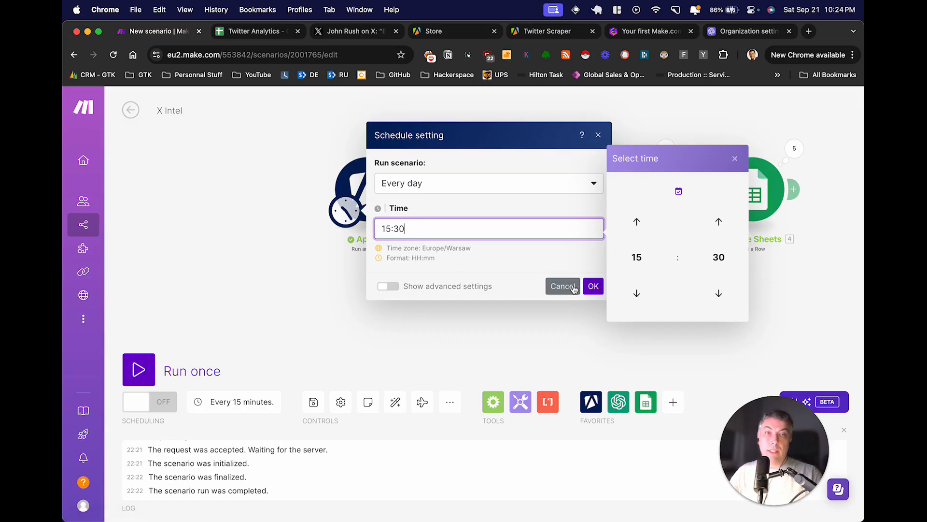
{"action": "left_click", "coordinate": [592, 286]}
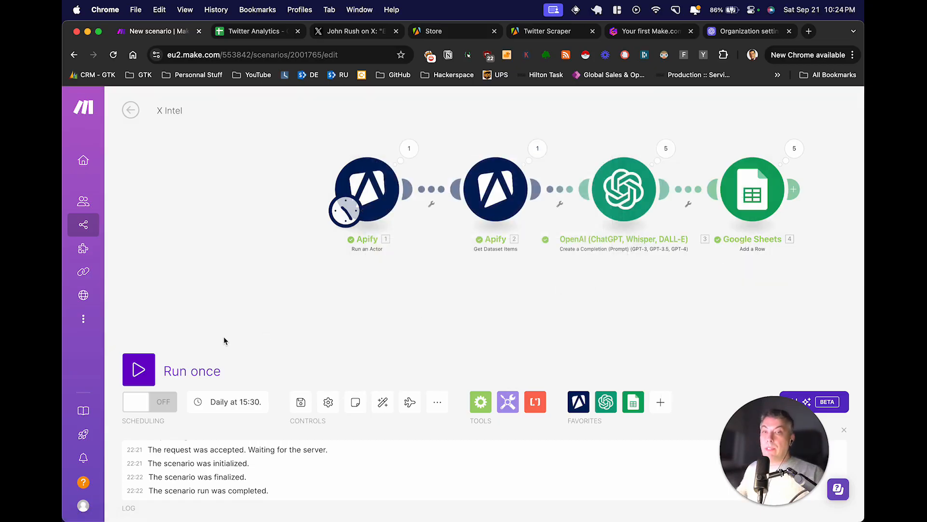